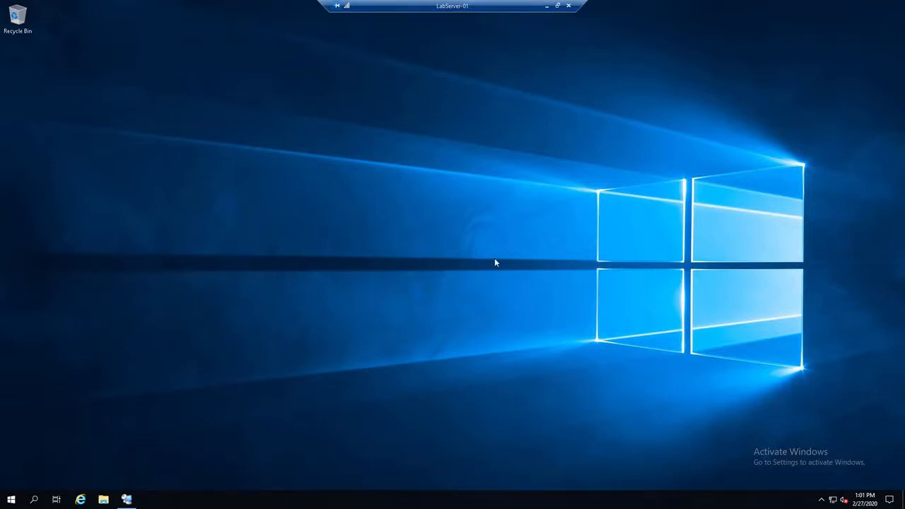
# Step: Switch to Remote Desktop Connection Manager, view the DC-01, DC-02 and SE-02 sessions, and bring up the SE-01 session
pyautogui.click(126, 499)
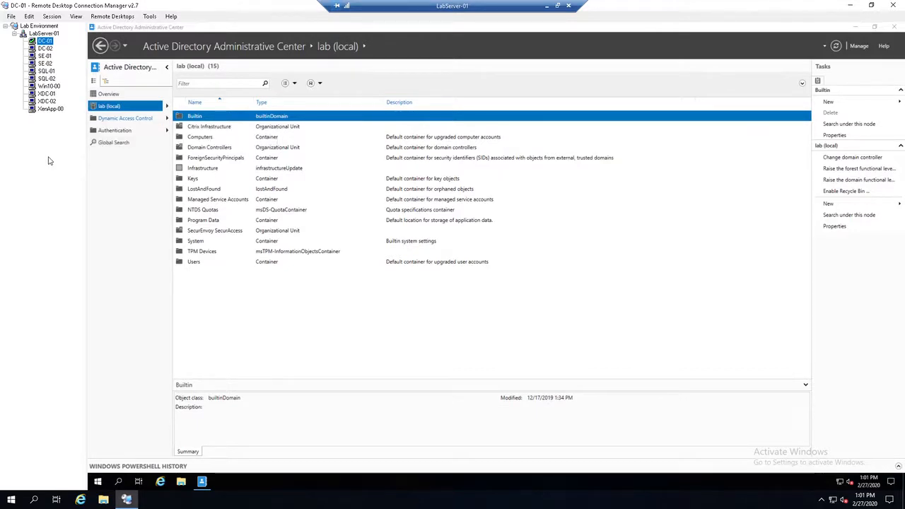
pyautogui.click(57, 47)
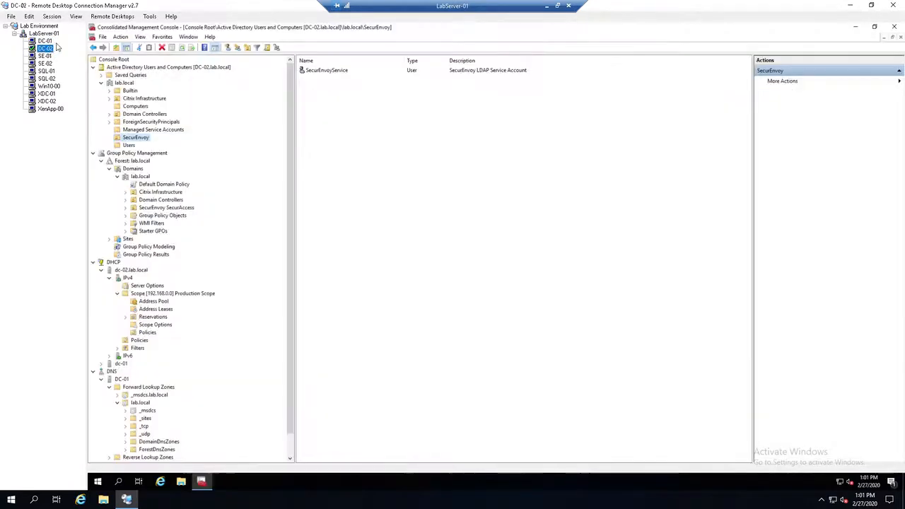
pyautogui.click(45, 64)
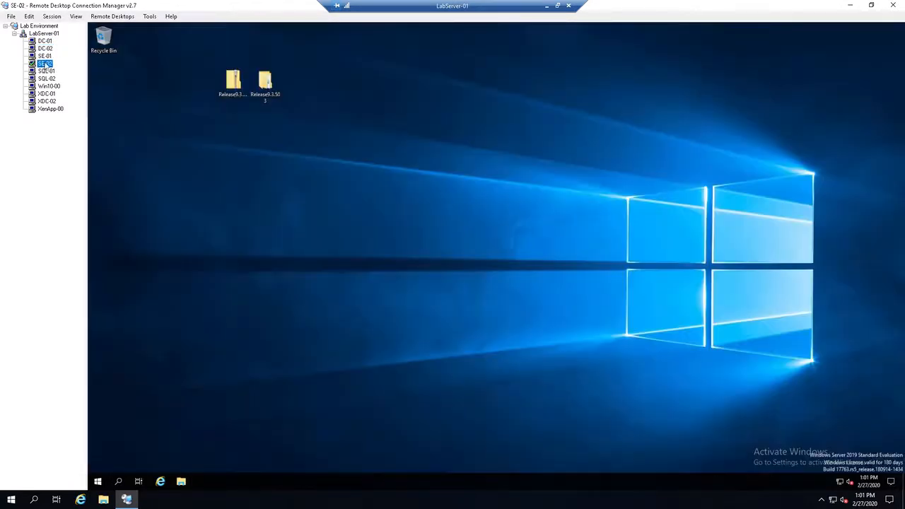
pyautogui.click(44, 56)
pyautogui.click(500, 232)
# Step: Review the Local Server properties of SE-01 in Server Manager and close it
pyautogui.click(98, 481)
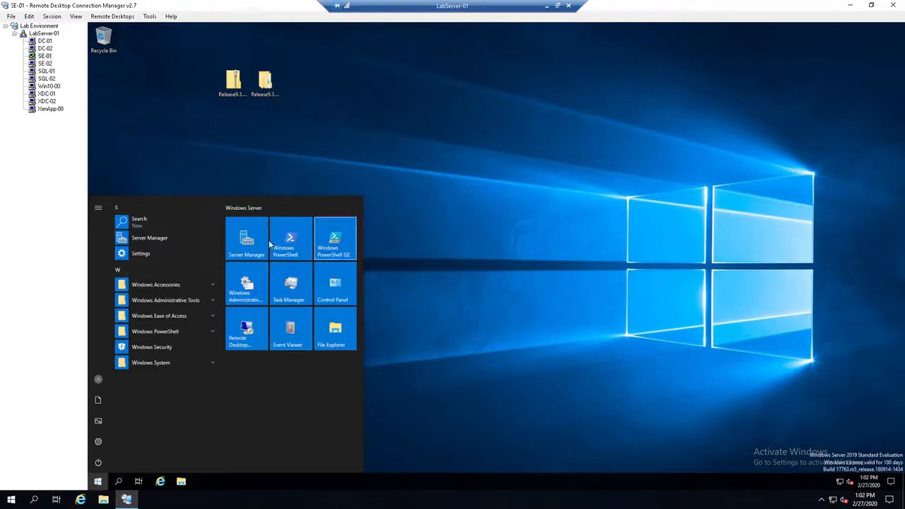
pyautogui.click(246, 241)
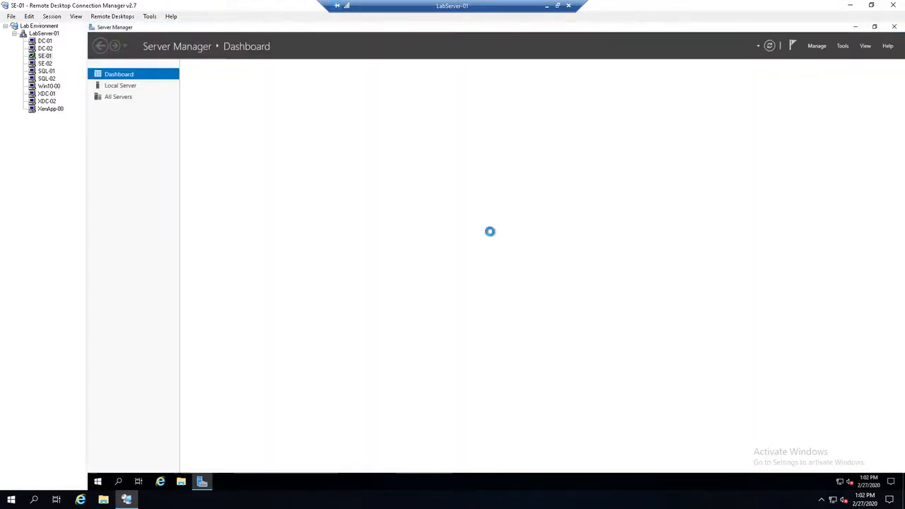
pyautogui.click(119, 87)
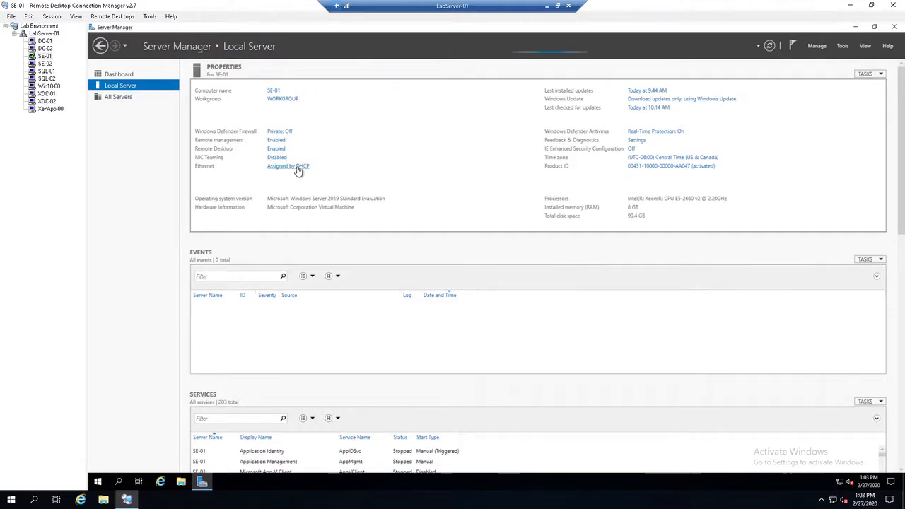
pyautogui.click(895, 28)
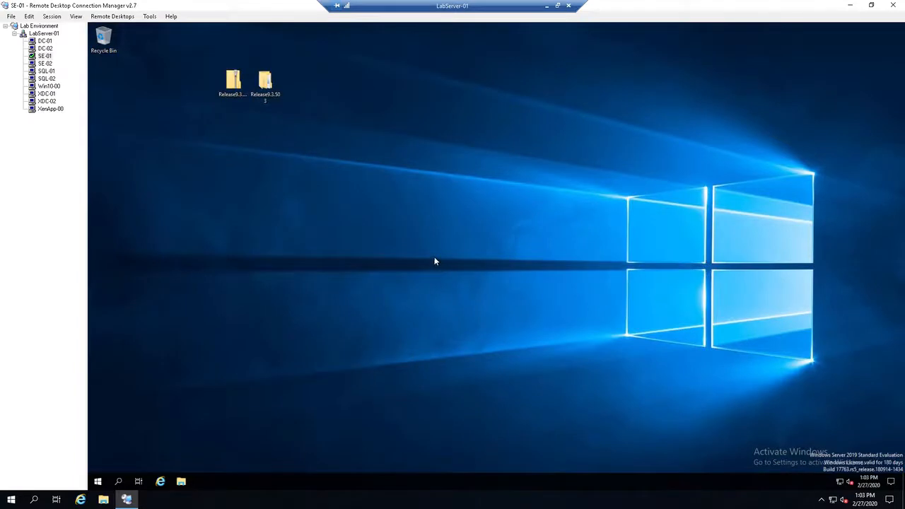
pyautogui.click(161, 481)
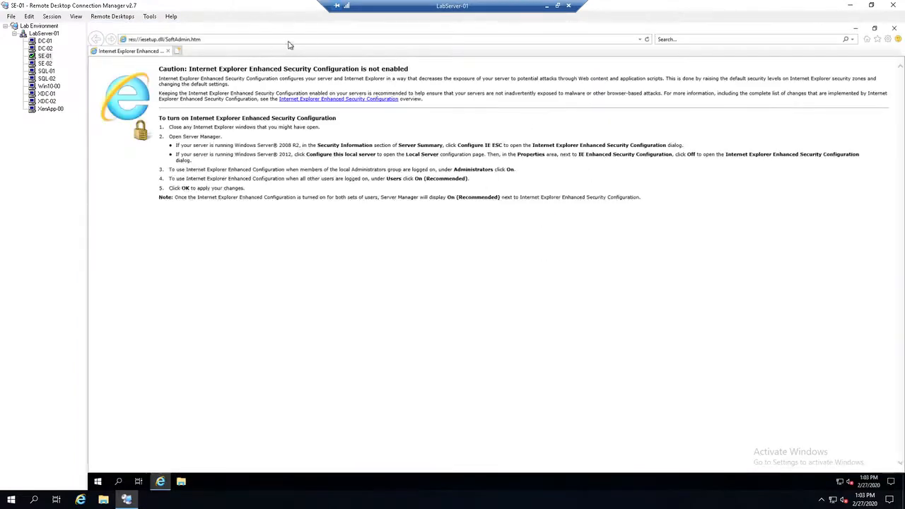
pyautogui.click(298, 43)
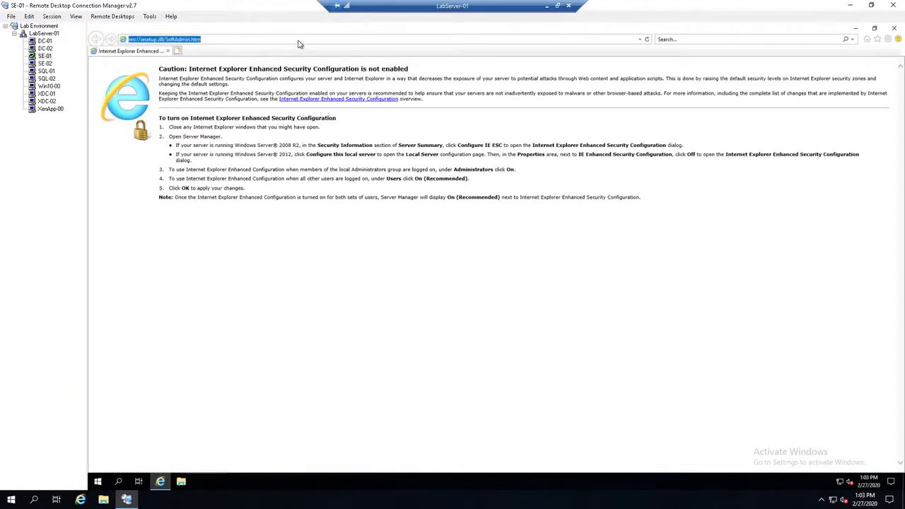
pyautogui.write('www.securenvoy.com/')
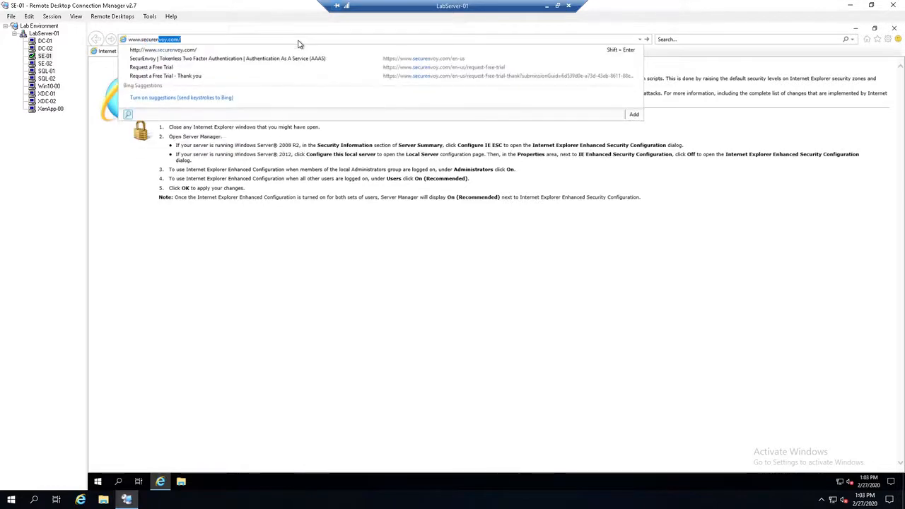
pyautogui.press('Return')
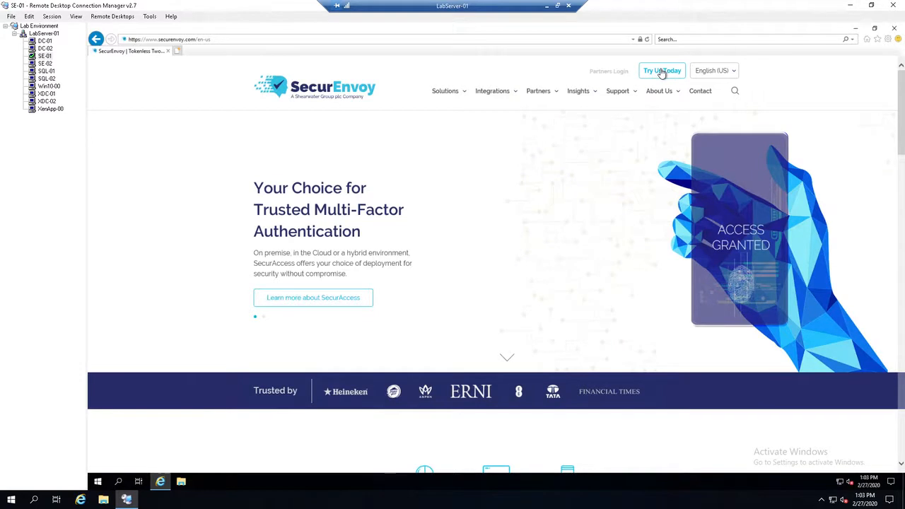
# Step: Open the free trial request page and look through its form down to the submit section
pyautogui.click(660, 71)
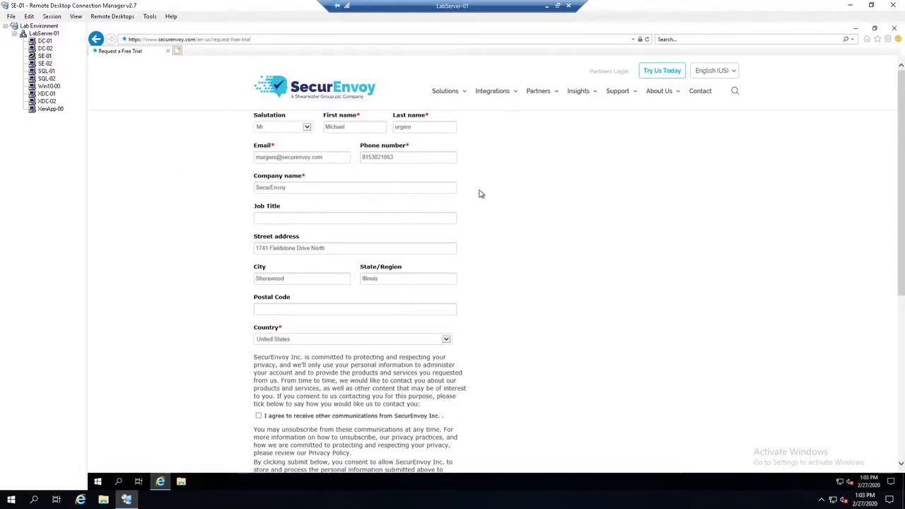
pyautogui.scroll(-3, 472, 222)
pyautogui.scroll(3, 469, 224)
pyautogui.scroll(-3, 439, 286)
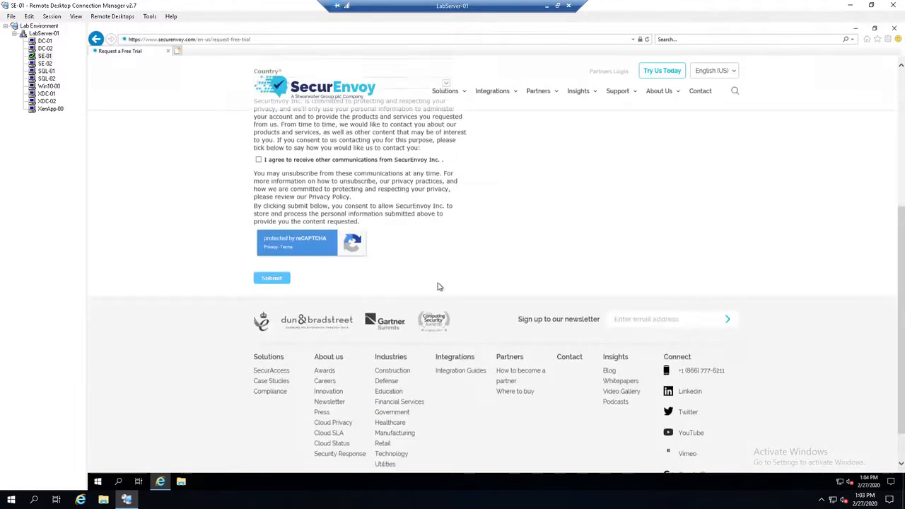
pyautogui.scroll(3, 514, 212)
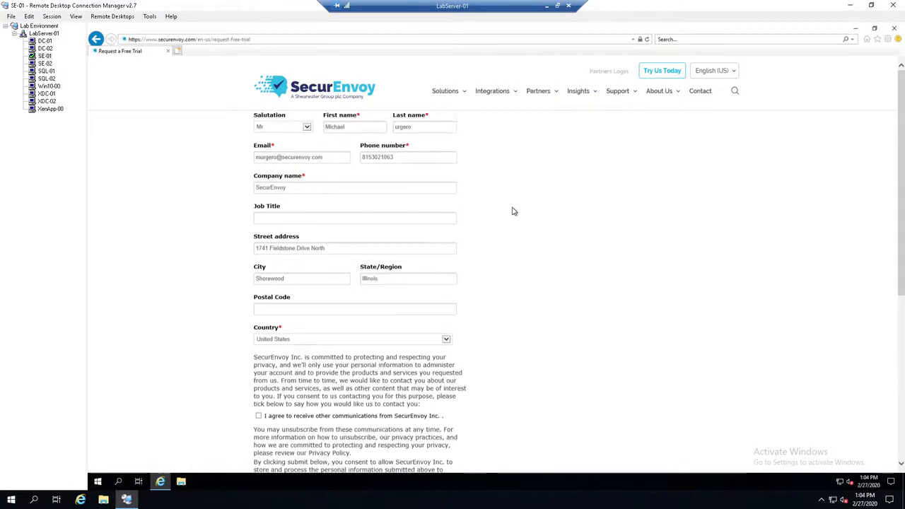
# Step: Open the Integration Guides page and look through the listed vendor integrations
pyautogui.moveTo(515, 92)
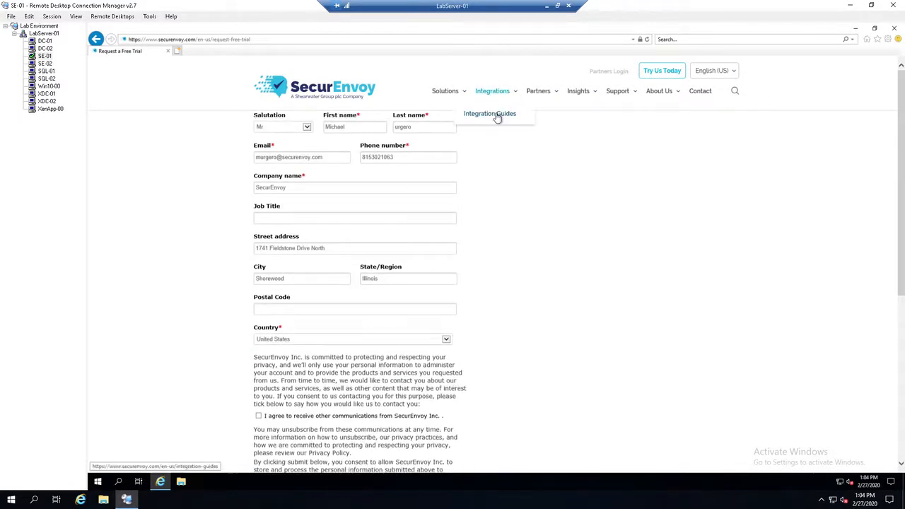
pyautogui.click(497, 115)
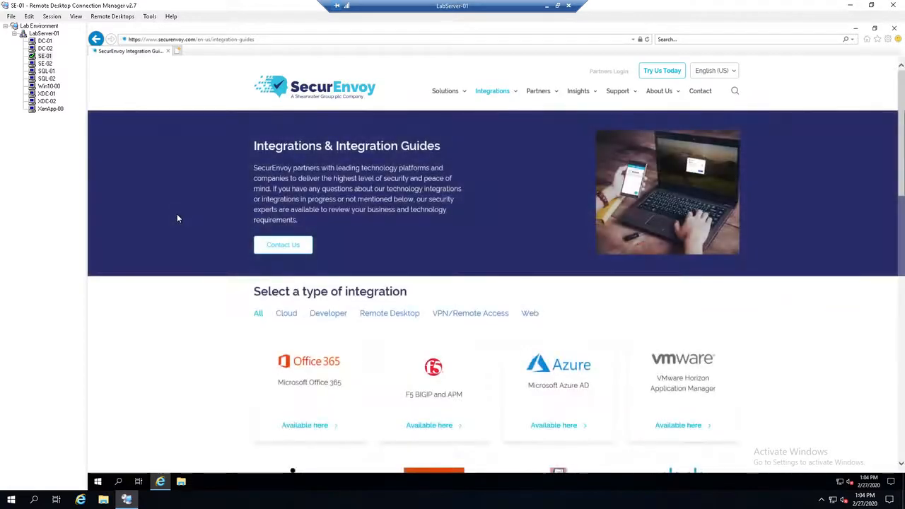
pyautogui.moveTo(499, 94)
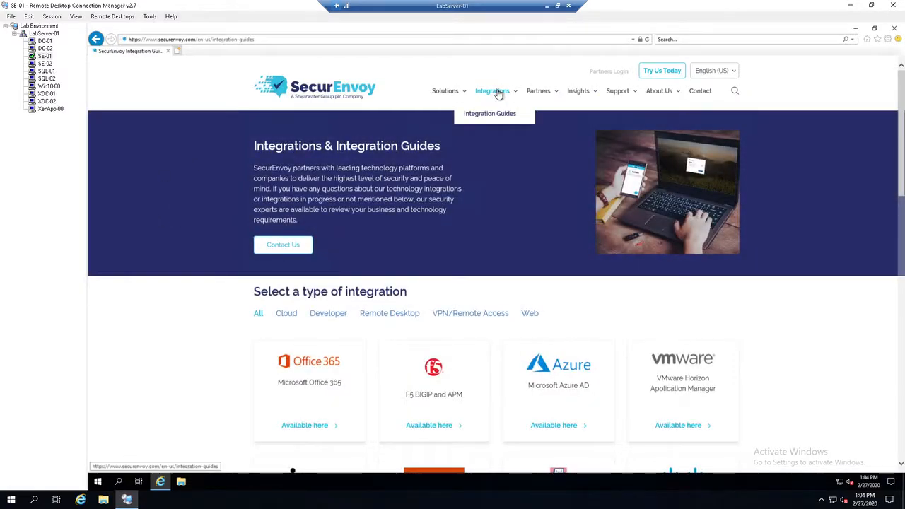
pyautogui.scroll(-3, 194, 247)
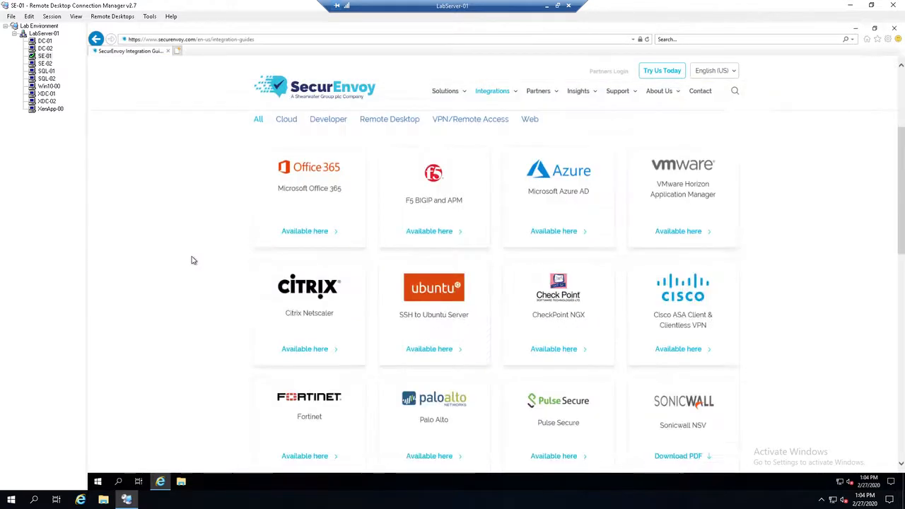
pyautogui.scroll(-1, 170, 255)
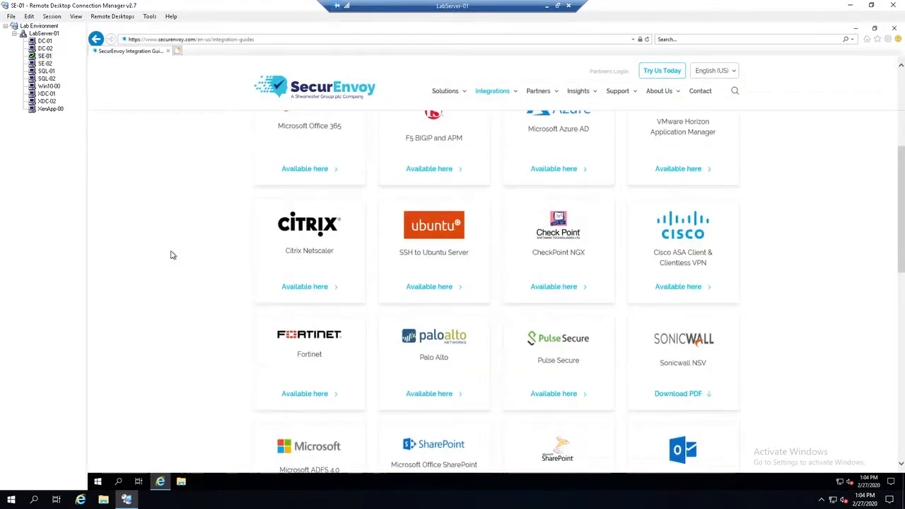
pyautogui.scroll(-2, 166, 257)
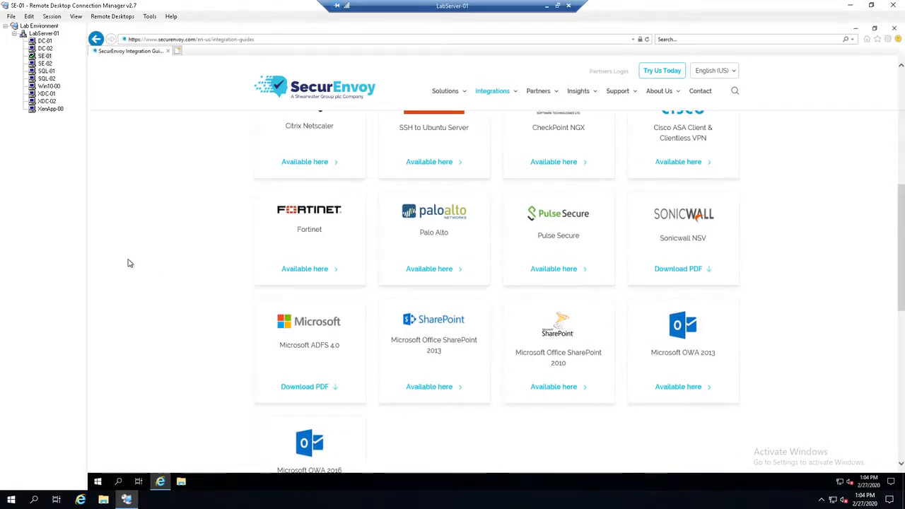
pyautogui.scroll(-2, 160, 261)
pyautogui.scroll(7, 159, 261)
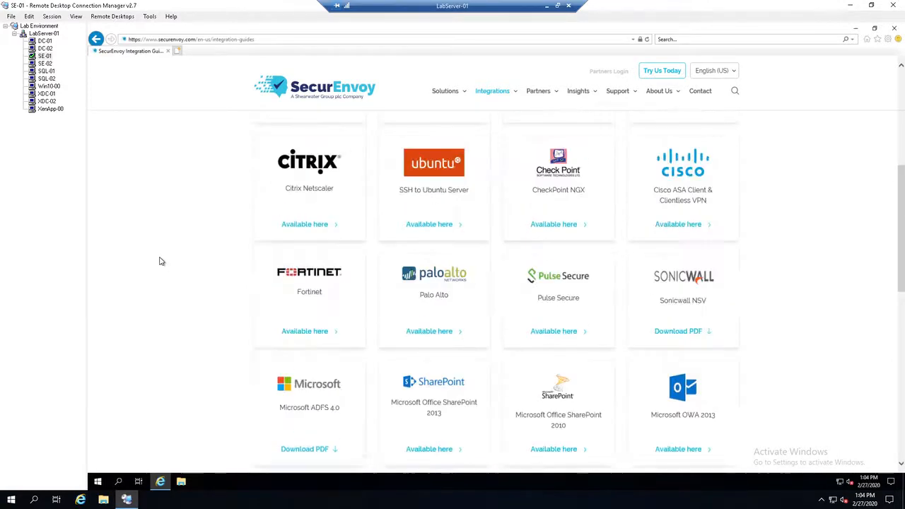
pyautogui.scroll(1, 160, 261)
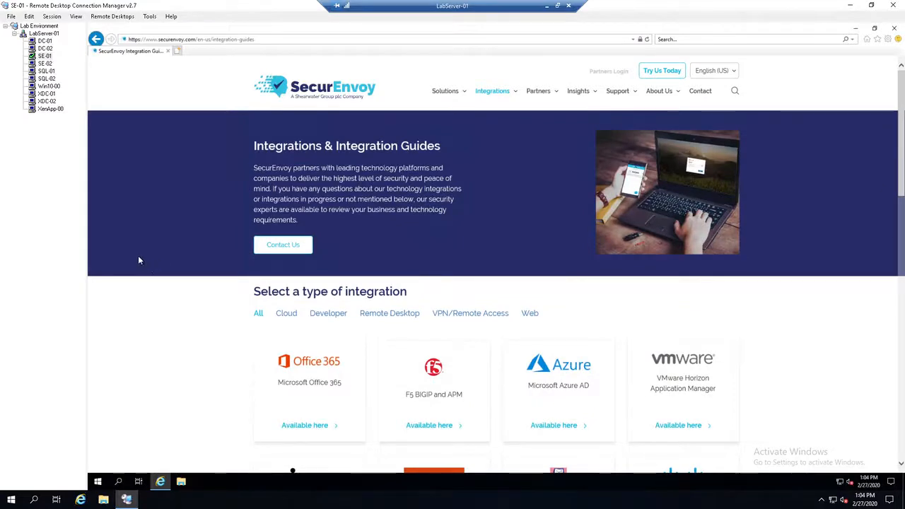
pyautogui.scroll(-4, 140, 261)
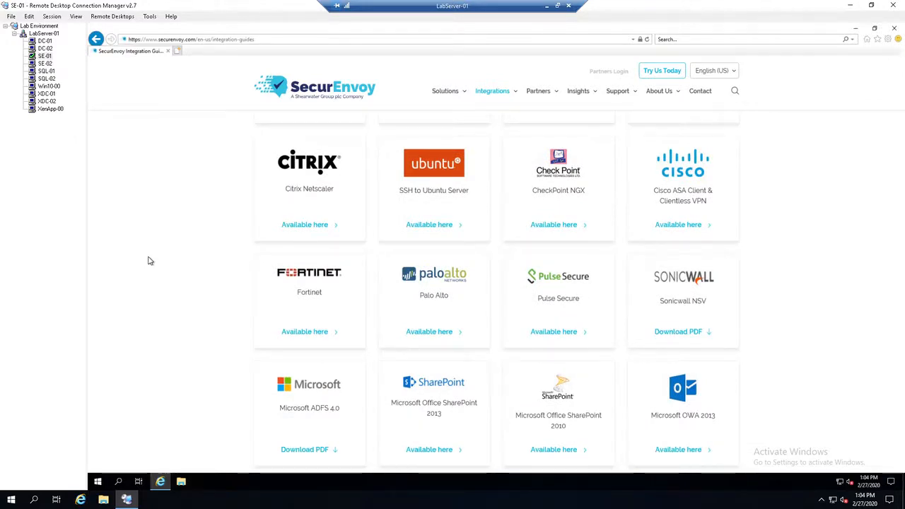
pyautogui.scroll(5, 170, 263)
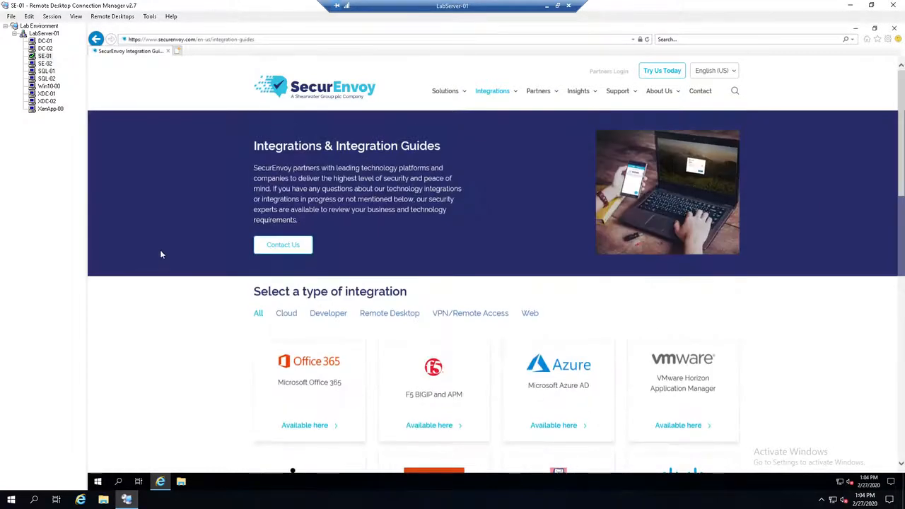
# Step: View the Documentation section of the Support page and close the browser
pyautogui.moveTo(622, 95)
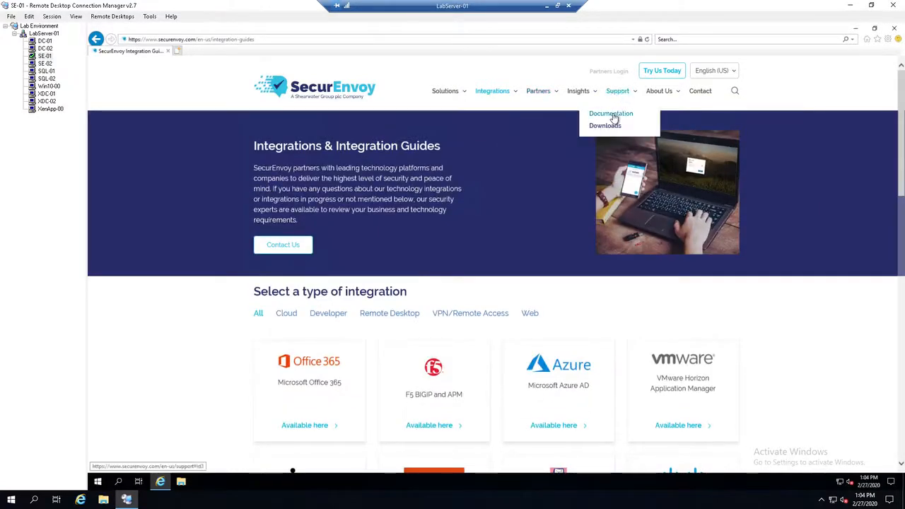
pyautogui.click(613, 114)
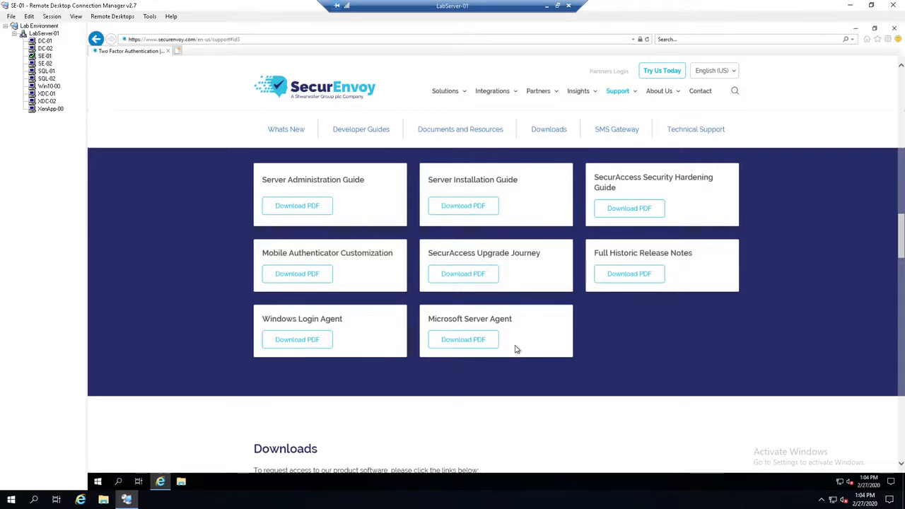
pyautogui.click(894, 30)
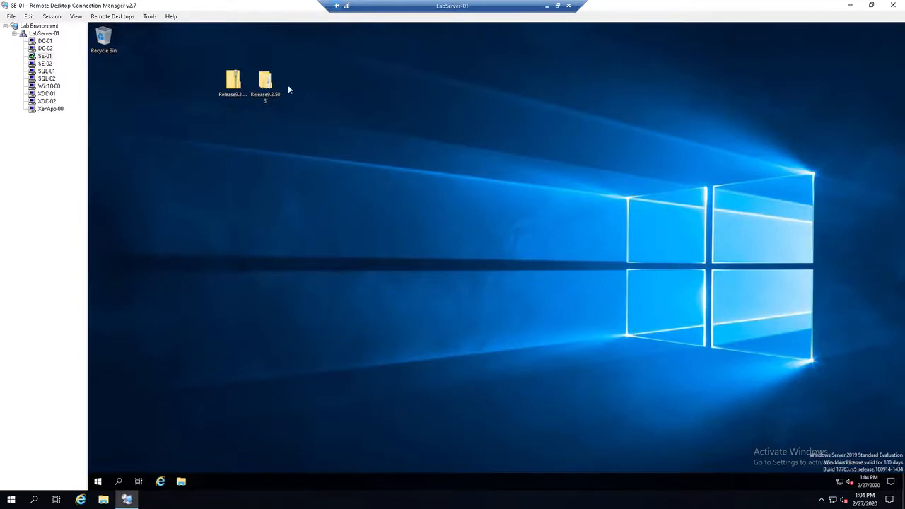
# Step: Rearrange the desktop so the extracted Release9.3.503 folder sits a little apart from the zip archive
pyautogui.moveTo(273, 85); pyautogui.dragTo(432, 87)
pyautogui.click(232, 82)
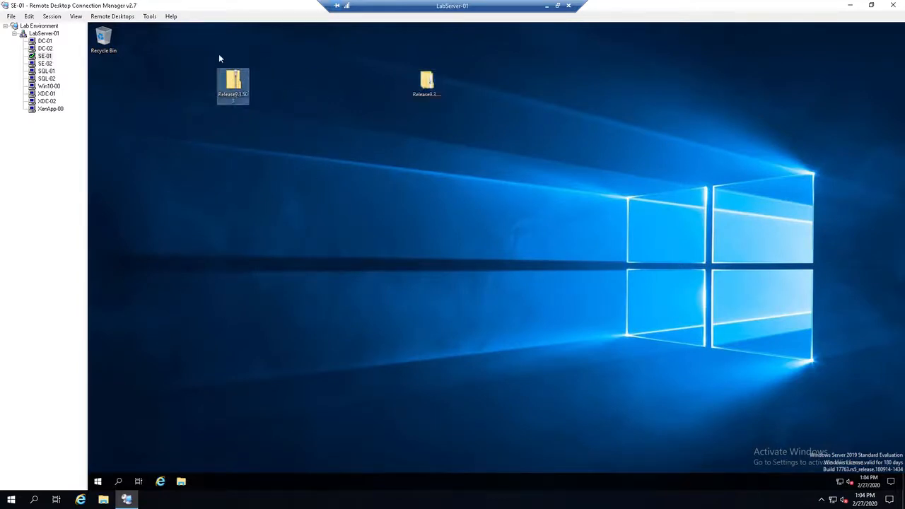
pyautogui.moveTo(173, 41); pyautogui.dragTo(308, 148)
pyautogui.moveTo(233, 84); pyautogui.dragTo(292, 86)
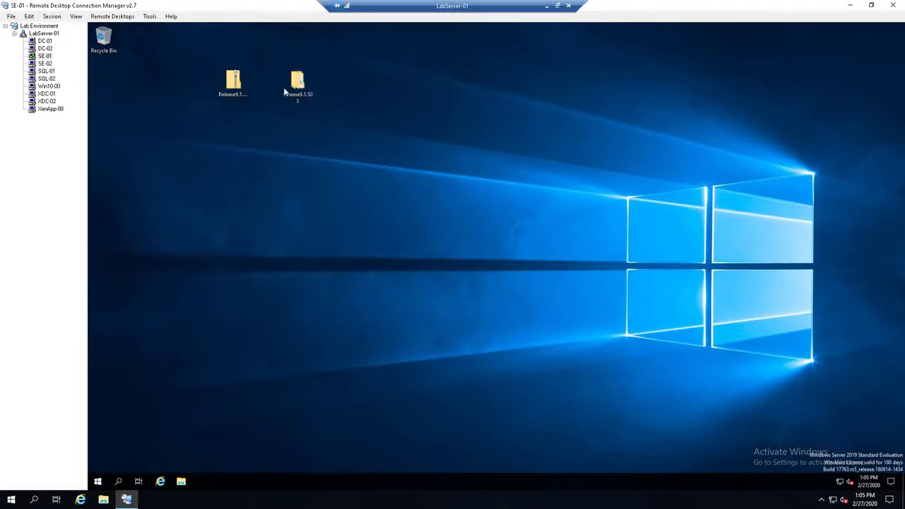
# Step: Inspect the files in the nested Release9.3.503 folder with the Name column widened, and close the window
pyautogui.doubleClick(293, 85)
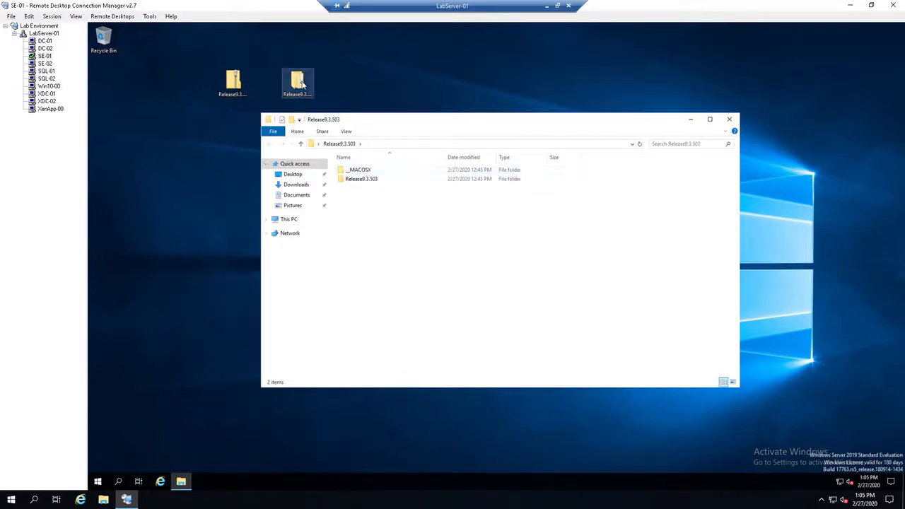
pyautogui.doubleClick(378, 179)
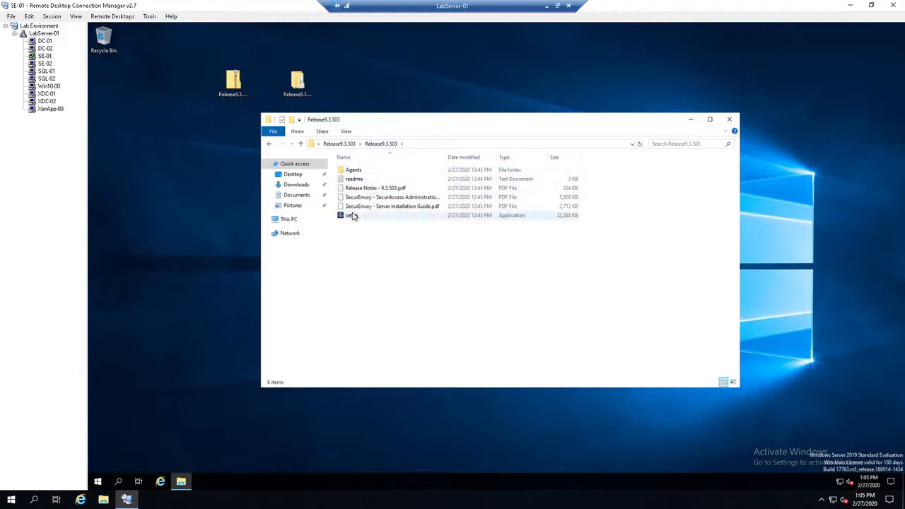
pyautogui.moveTo(446, 157); pyautogui.dragTo(501, 159)
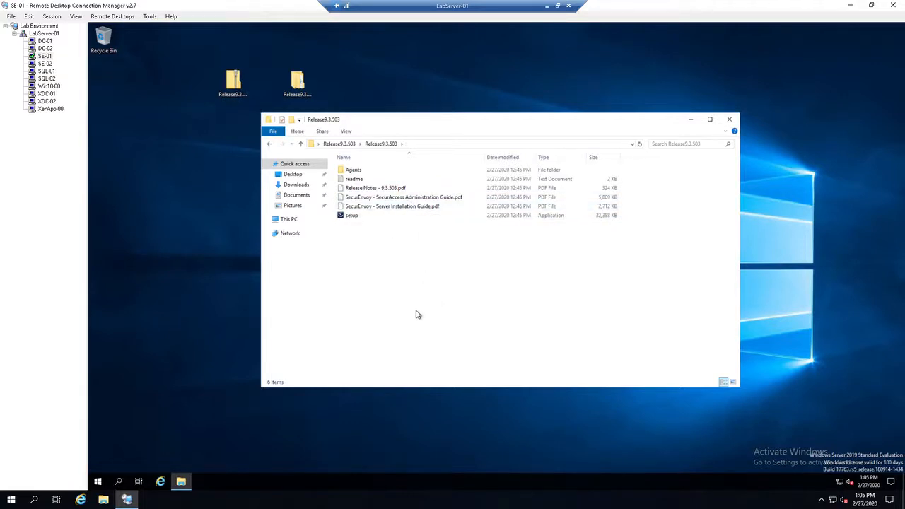
pyautogui.click(732, 122)
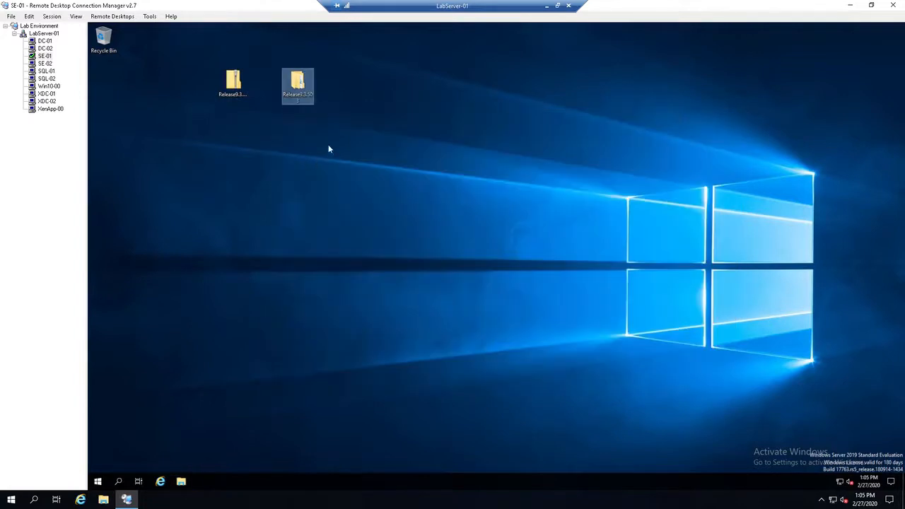
# Step: Open This PC in a repositioned, taller File Explorer window and eject the disc from DVD Drive (D:)
pyautogui.click(182, 483)
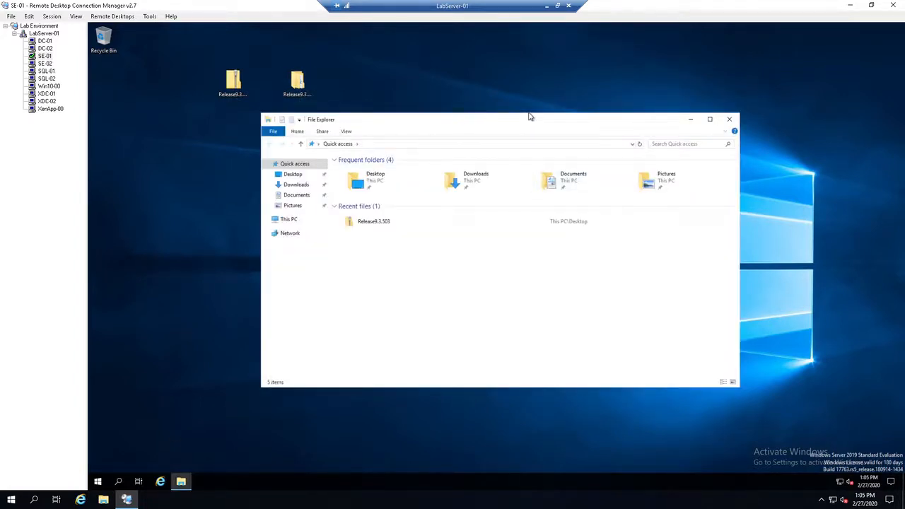
pyautogui.moveTo(531, 117); pyautogui.dragTo(587, 54)
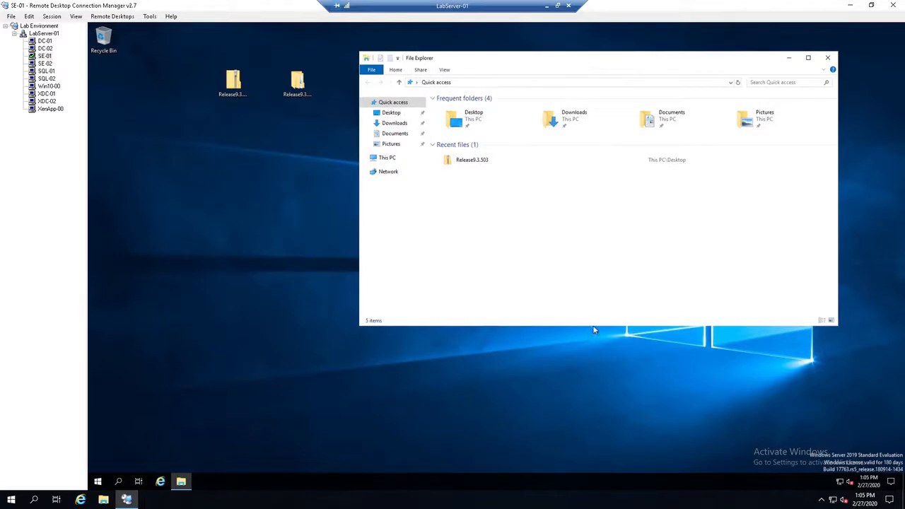
pyautogui.moveTo(594, 330); pyautogui.dragTo(594, 438)
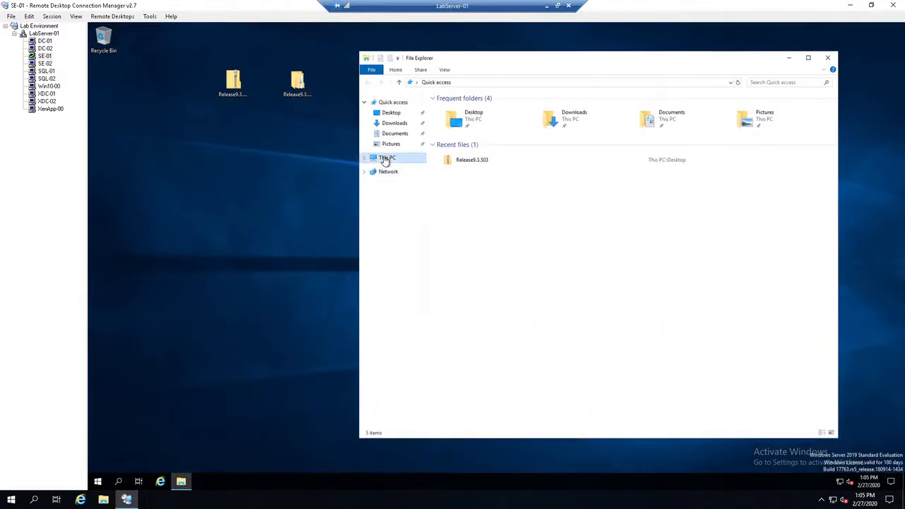
pyautogui.click(385, 160)
pyautogui.doubleClick(489, 209)
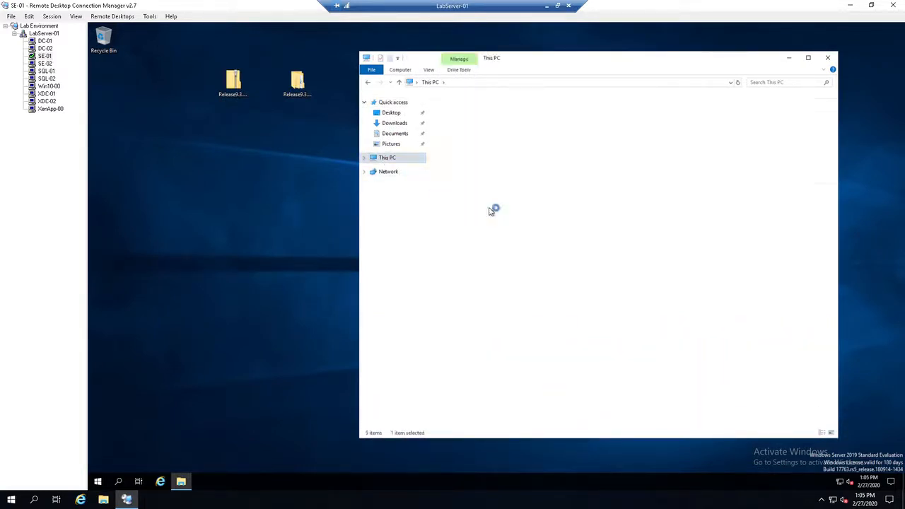
pyautogui.click(385, 158)
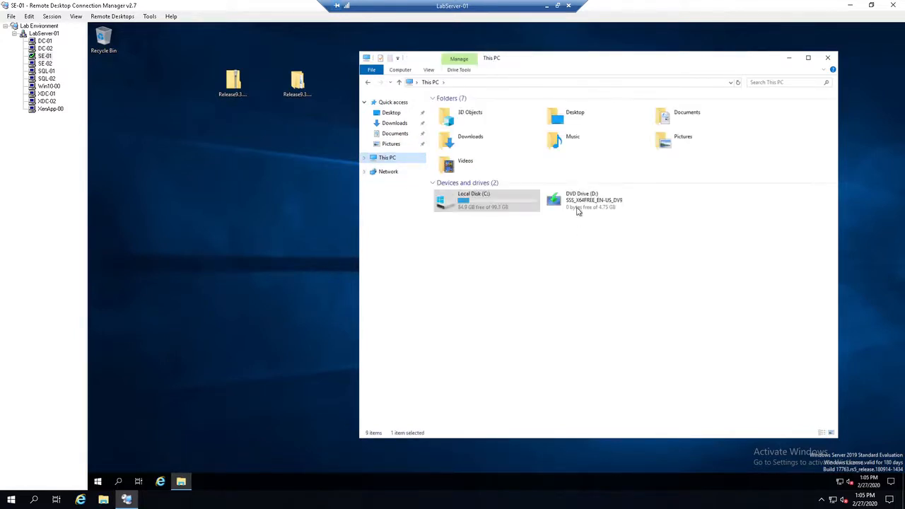
pyautogui.rightClick(578, 208)
pyautogui.click(602, 266)
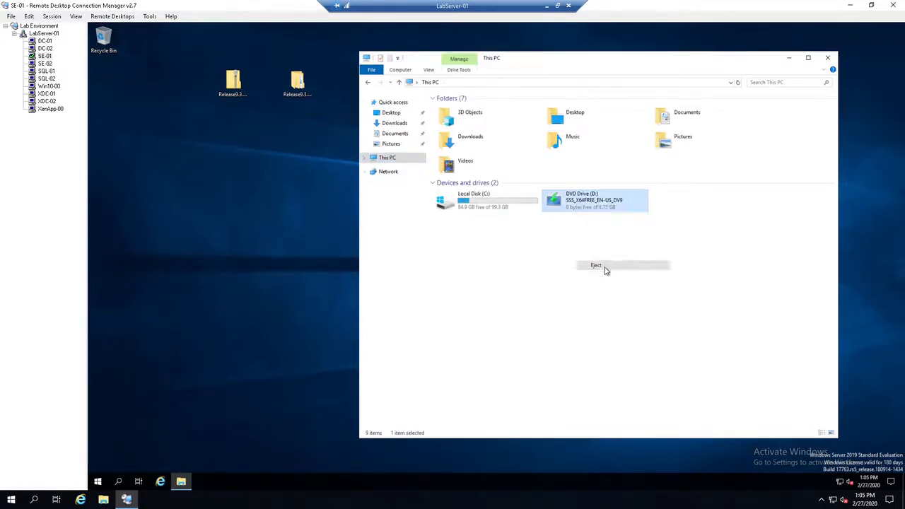
# Step: Create a folder named BUILD in the root of Local Disk (C:)
pyautogui.doubleClick(464, 207)
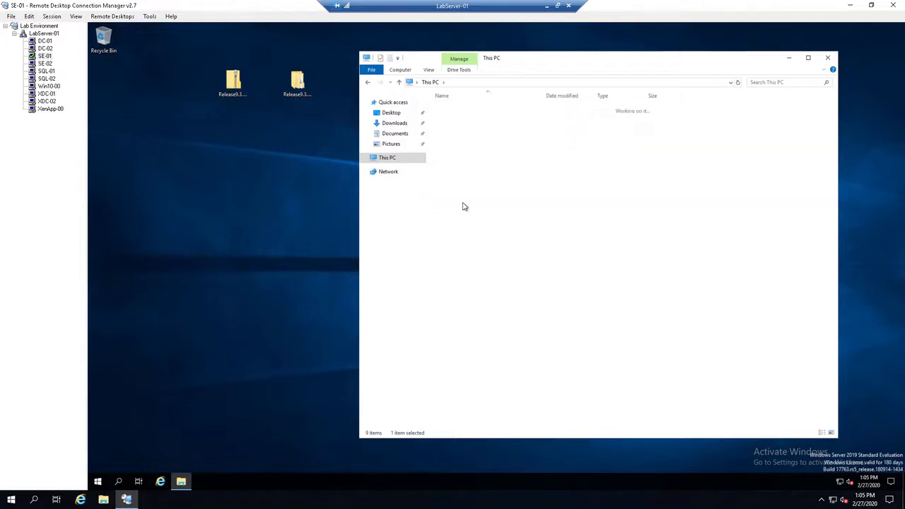
pyautogui.rightClick(546, 214)
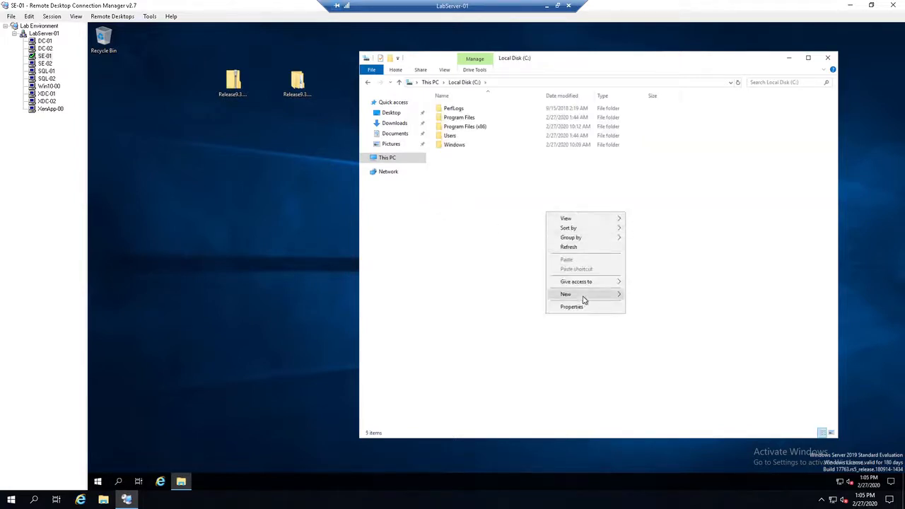
pyautogui.moveTo(588, 296)
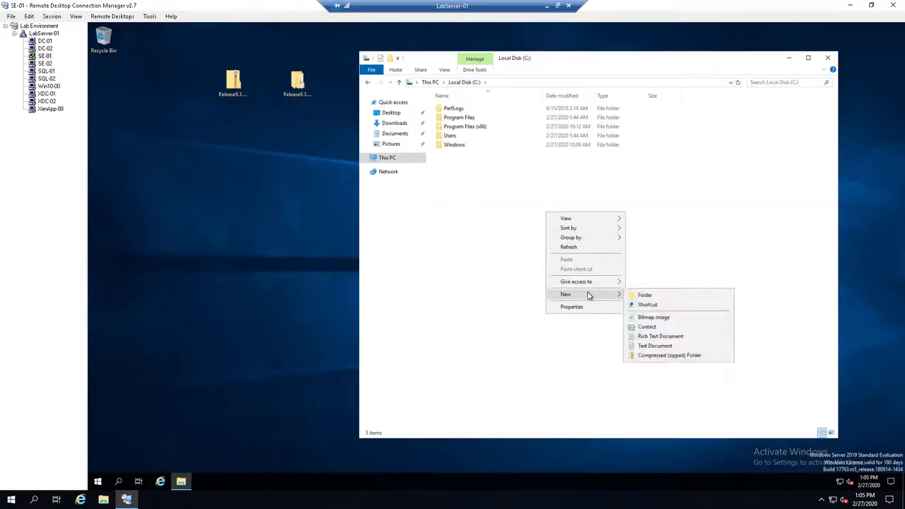
pyautogui.click(645, 295)
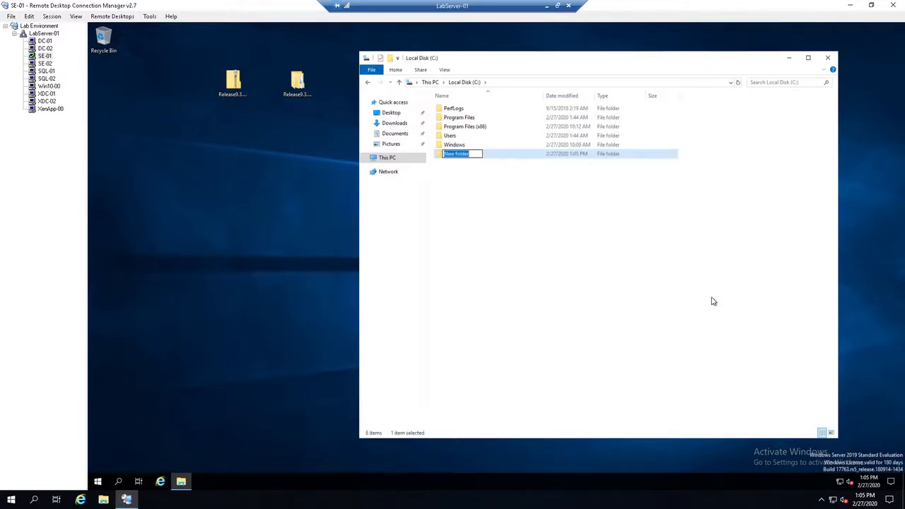
pyautogui.write('BUILD')
pyautogui.press('Return')
pyautogui.click(621, 289)
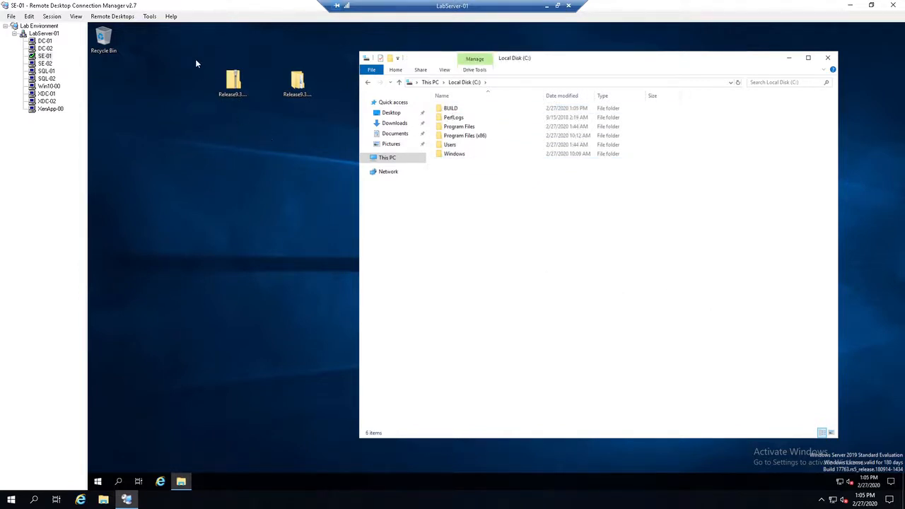
# Step: Move the Release9.3.503 zip archive and extracted folder from the desktop into C:\BUILD, check the folder's contents, and close the window
pyautogui.moveTo(197, 63); pyautogui.dragTo(455, 108)
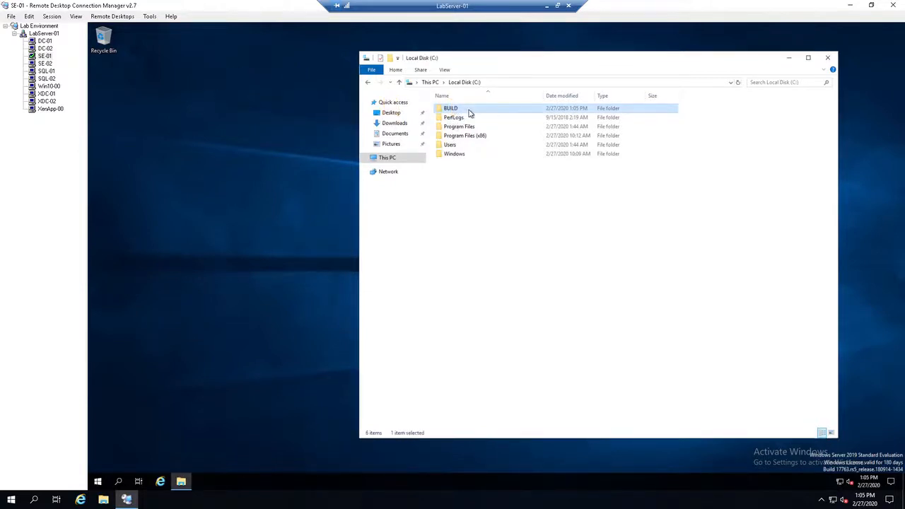
pyautogui.doubleClick(468, 109)
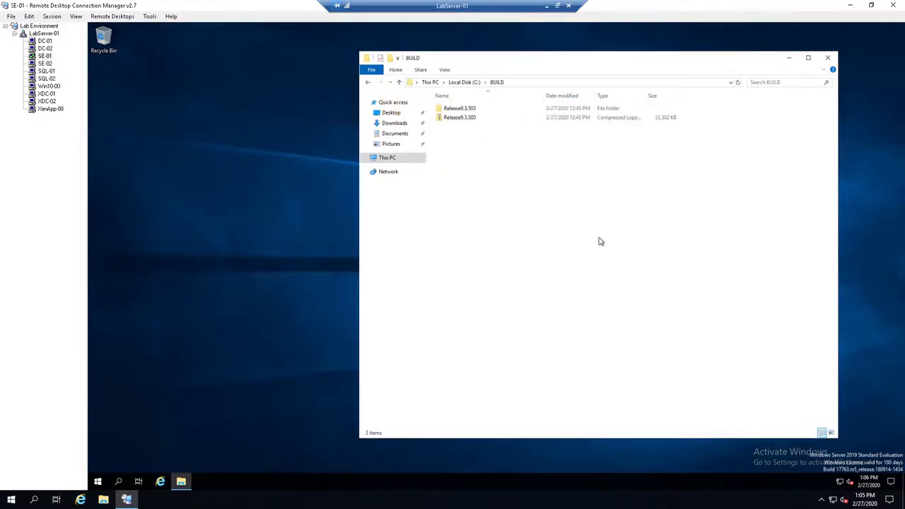
pyautogui.click(507, 99)
pyautogui.click(827, 58)
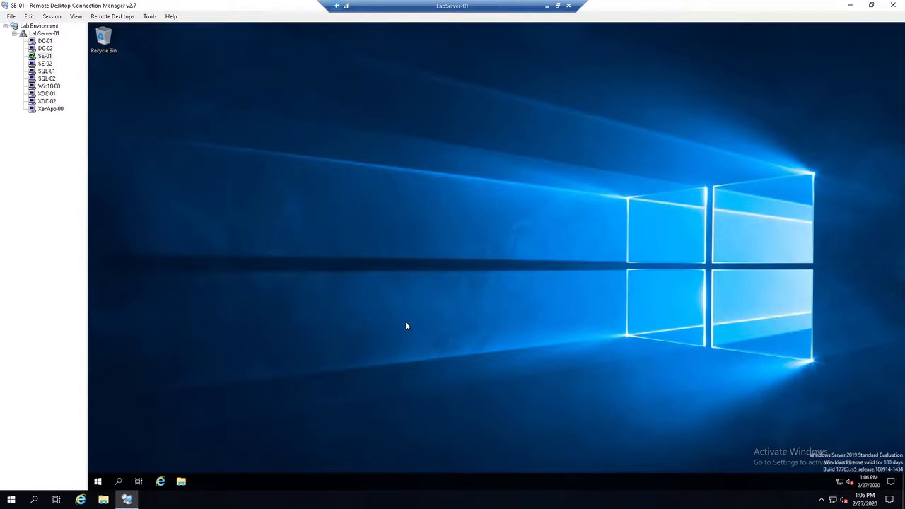
# Step: Open Server Manager on SE-01 and hide the welcome tile on its dashboard
pyautogui.click(98, 482)
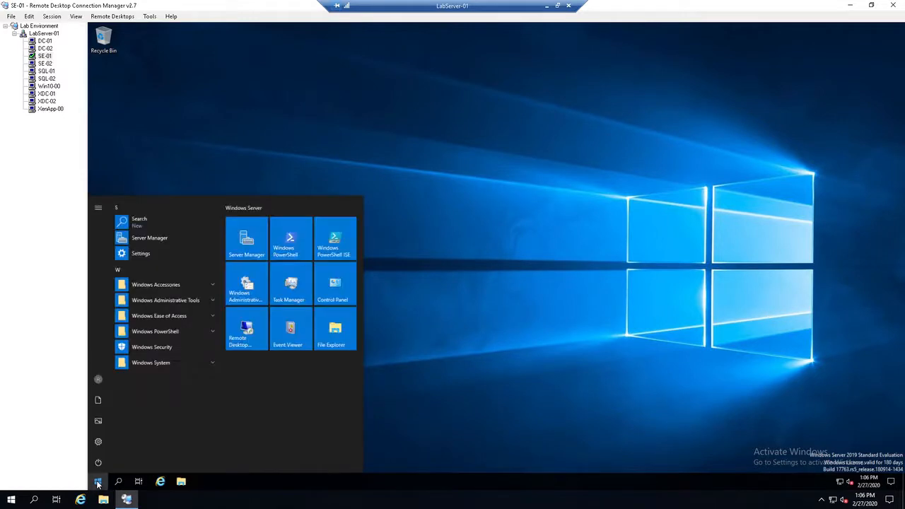
pyautogui.click(249, 237)
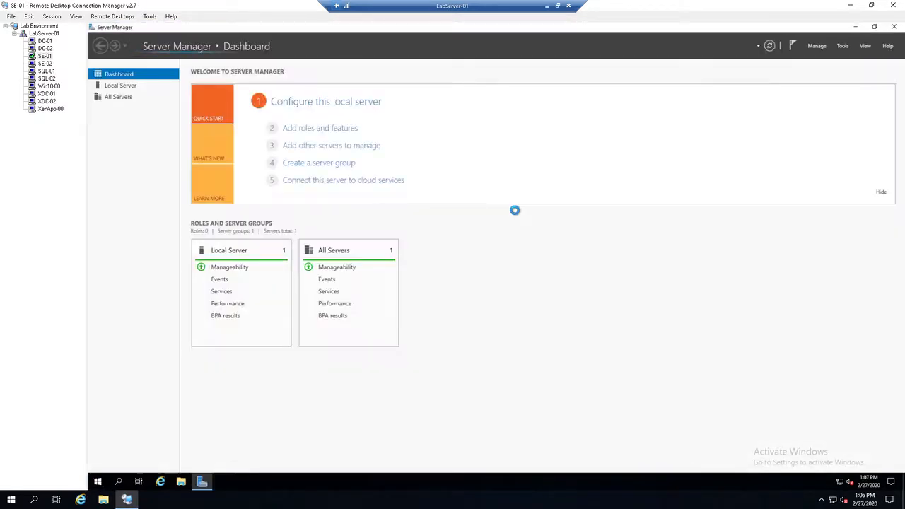
pyautogui.click(881, 196)
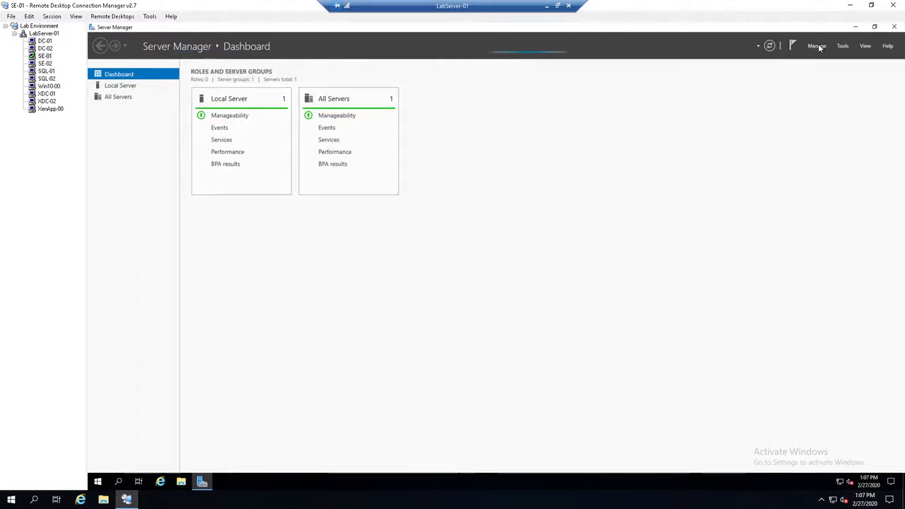
# Step: Start adding roles and features, skipping the introductory page by default, with a role-based or feature-based installation on server SE-01
pyautogui.click(818, 46)
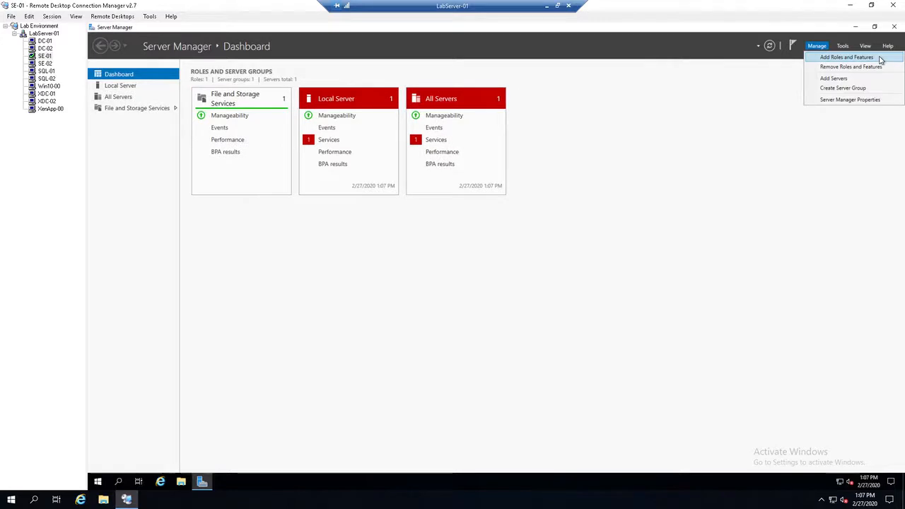
pyautogui.click(880, 60)
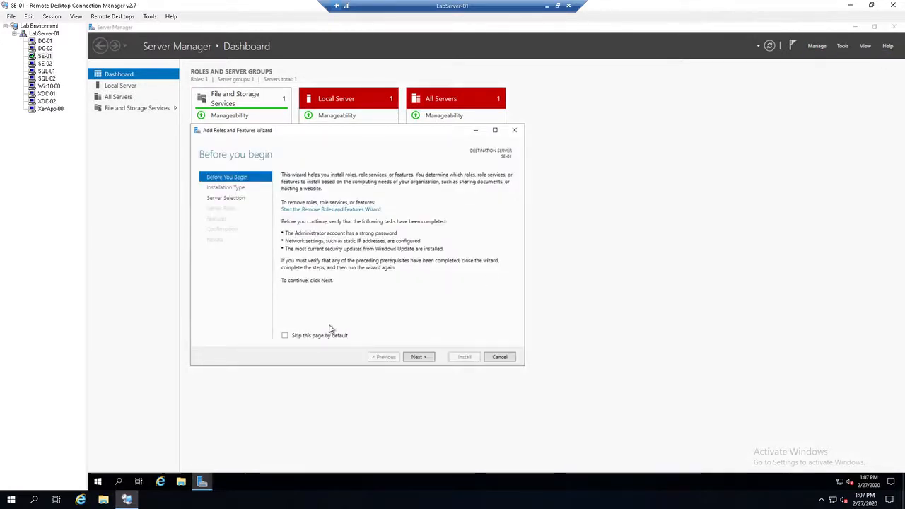
pyautogui.click(311, 337)
pyautogui.click(422, 358)
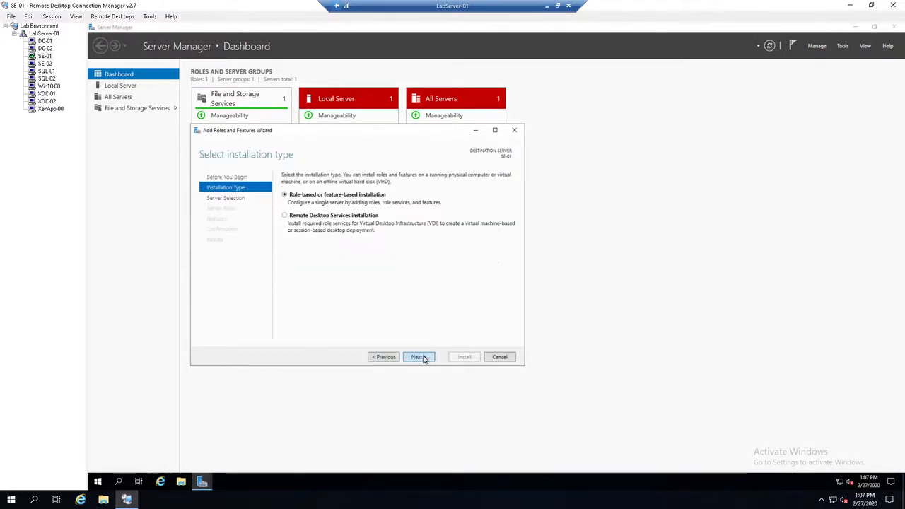
pyautogui.click(425, 358)
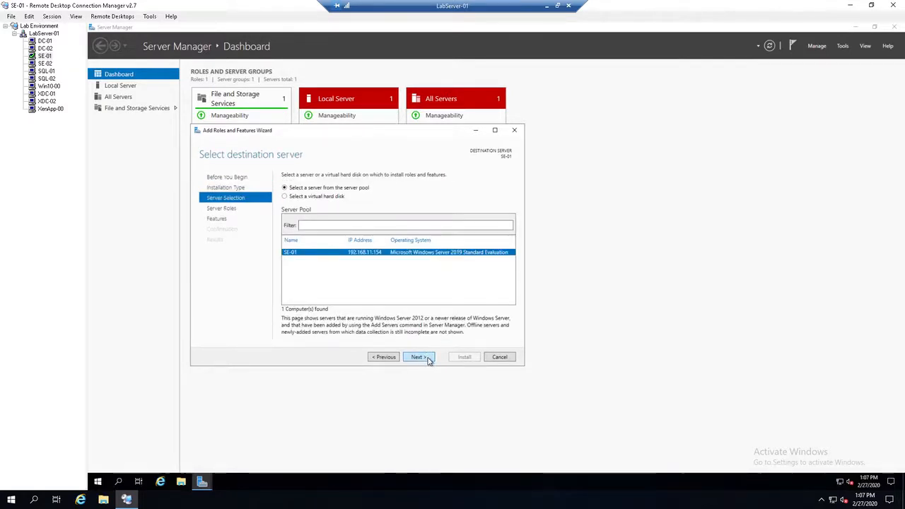
pyautogui.click(427, 358)
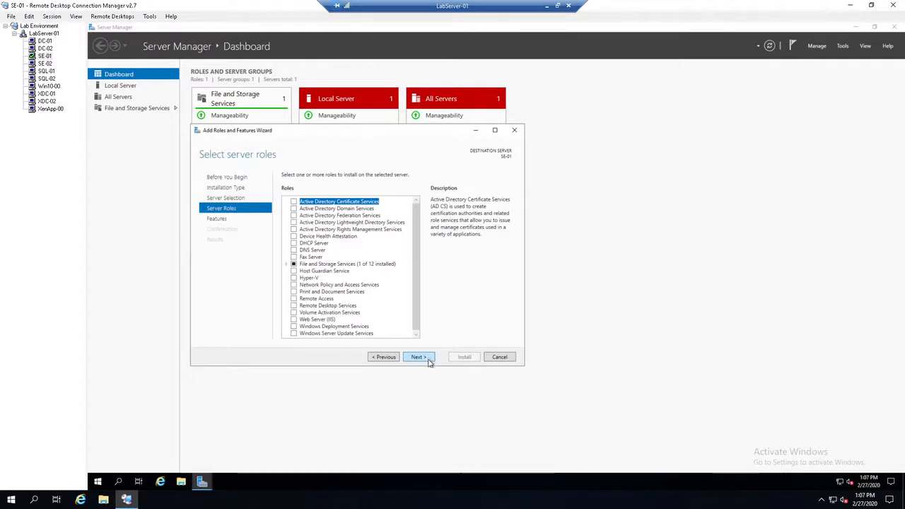
# Step: Select the Web Server (IIS) role with its required management tools, keeping the default features and role services
pyautogui.click(295, 320)
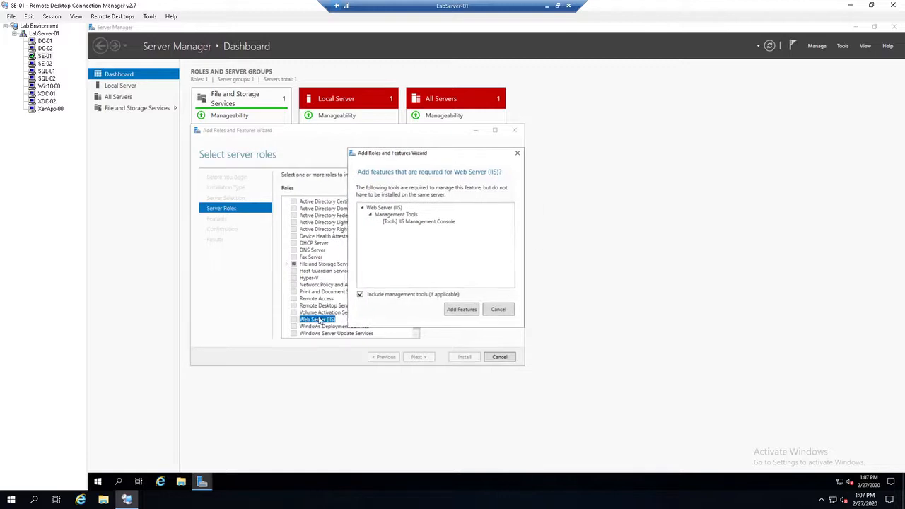
pyautogui.moveTo(439, 154); pyautogui.dragTo(413, 153)
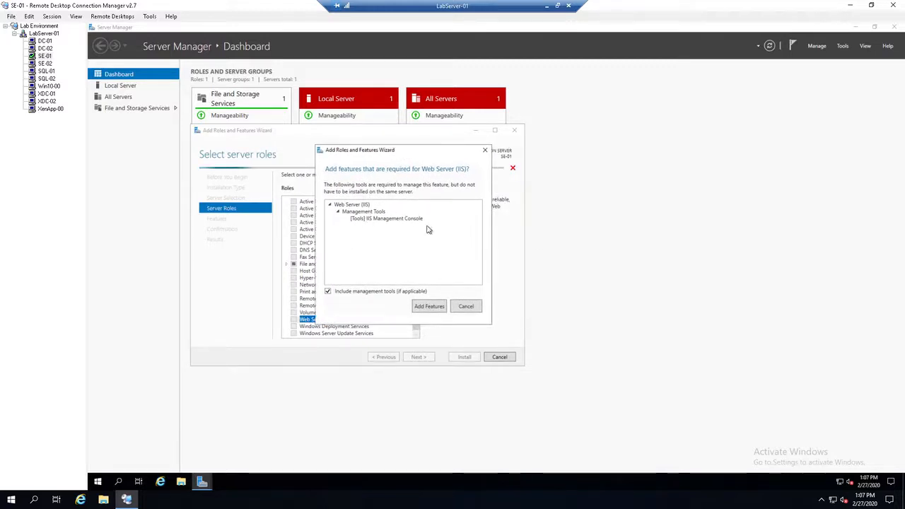
pyautogui.click(429, 307)
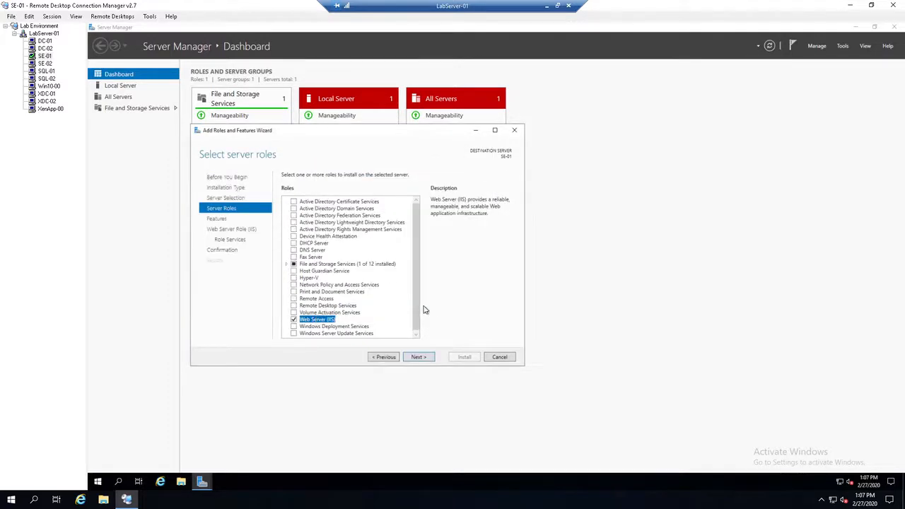
pyautogui.click(418, 357)
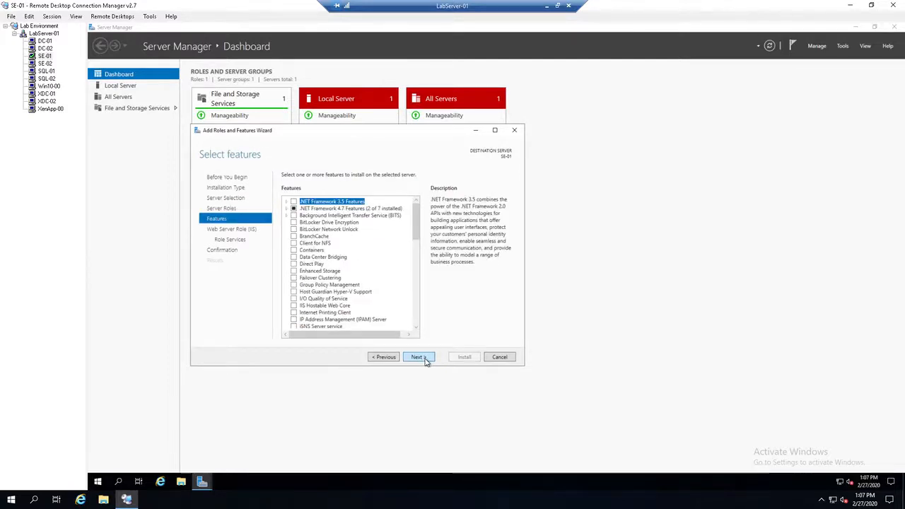
pyautogui.click(418, 357)
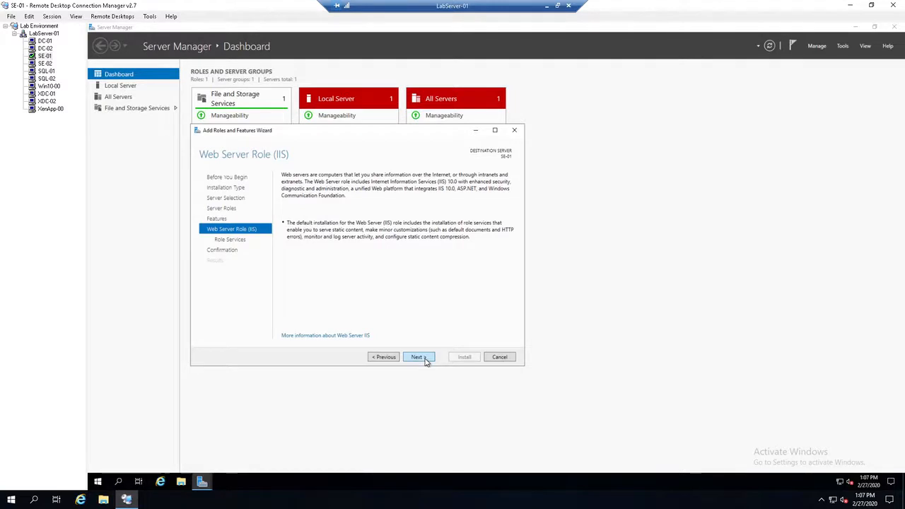
pyautogui.click(418, 357)
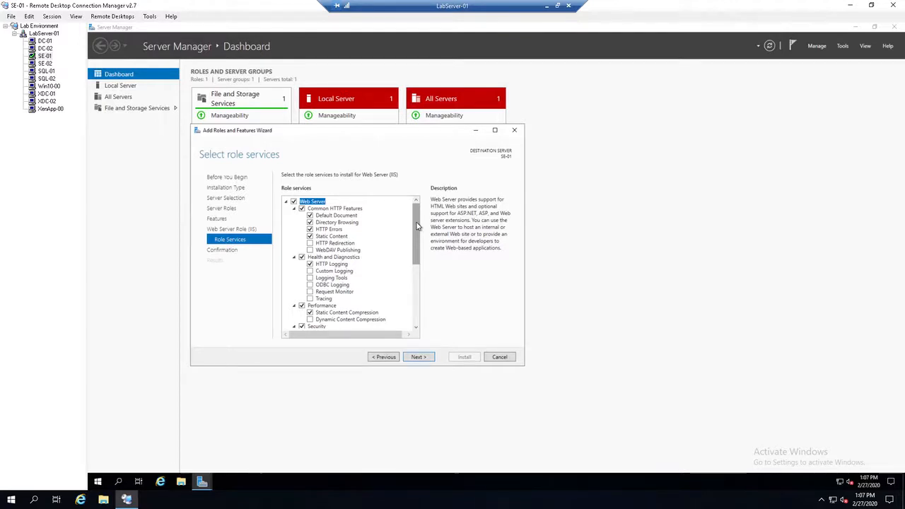
pyautogui.moveTo(417, 225)
pyautogui.mouseDown()
pyautogui.moveTo(417, 305)
pyautogui.moveTo(417, 212)
pyautogui.mouseUp()
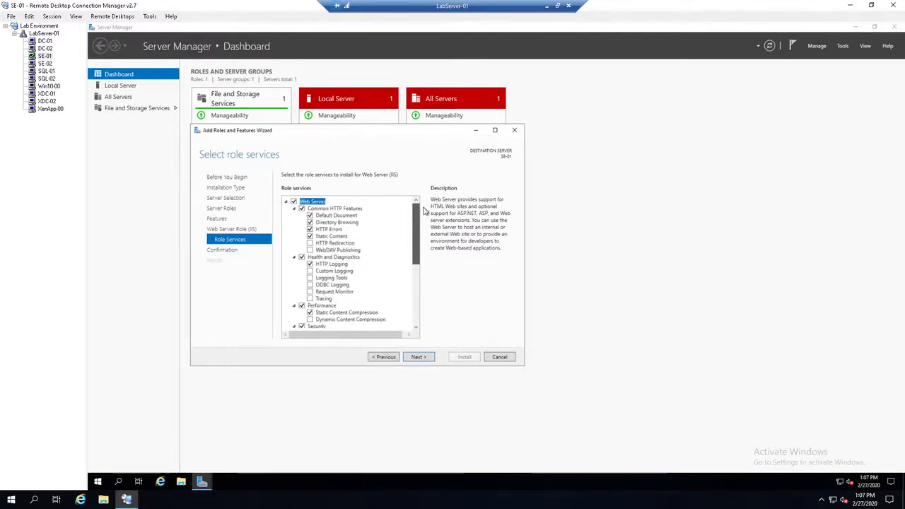
pyautogui.click(427, 358)
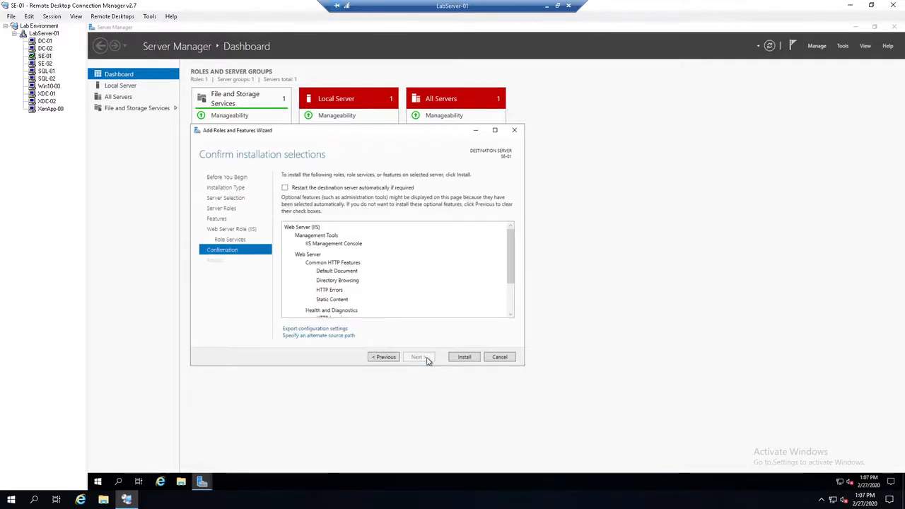
# Step: Allow the destination server to restart automatically if required and start installing the Web Server (IIS) role
pyautogui.click(284, 187)
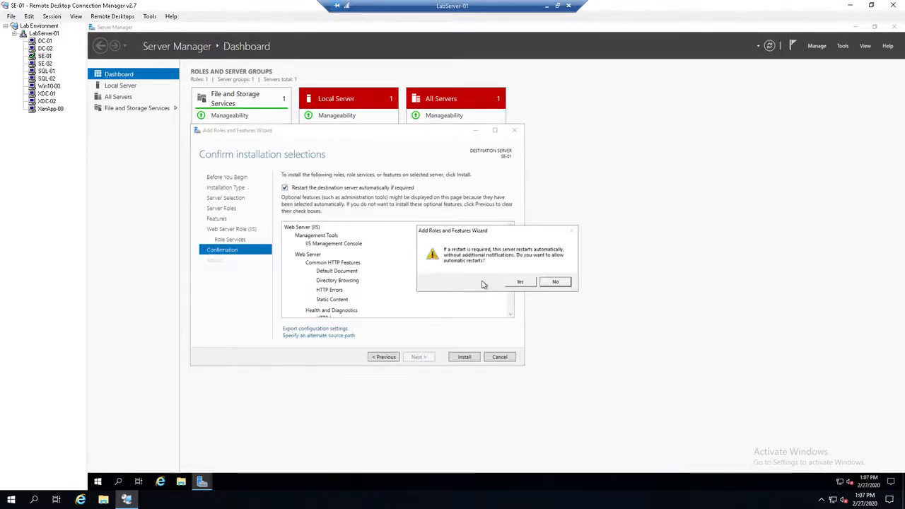
pyautogui.click(518, 282)
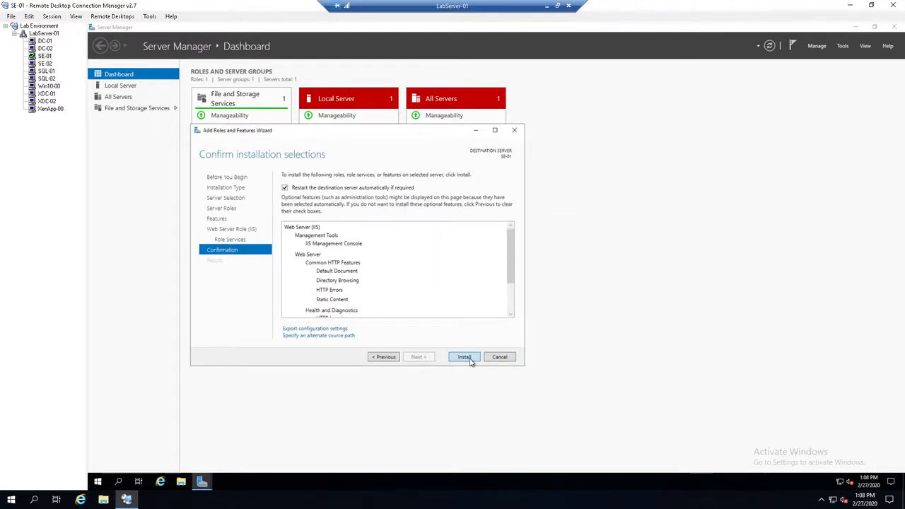
pyautogui.click(466, 358)
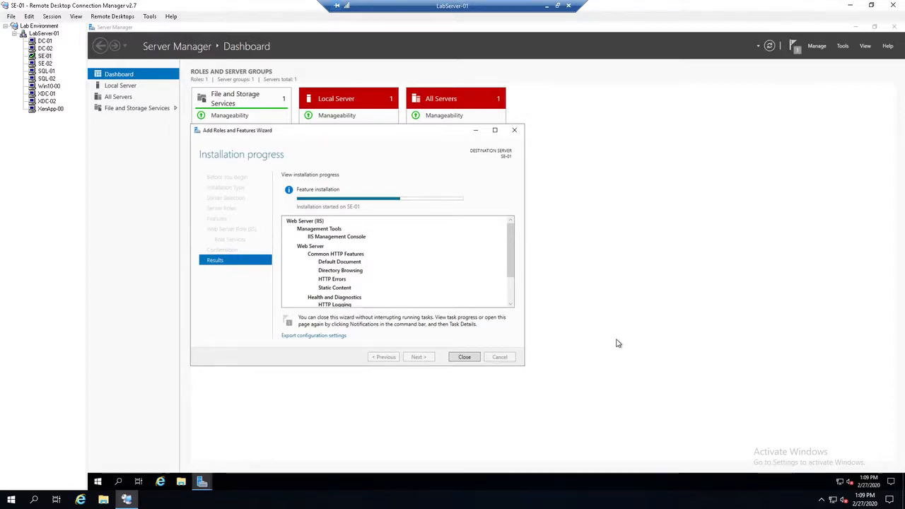
# Step: View the server properties of SE-01 in the connection tree and close them without changes
pyautogui.rightClick(39, 56)
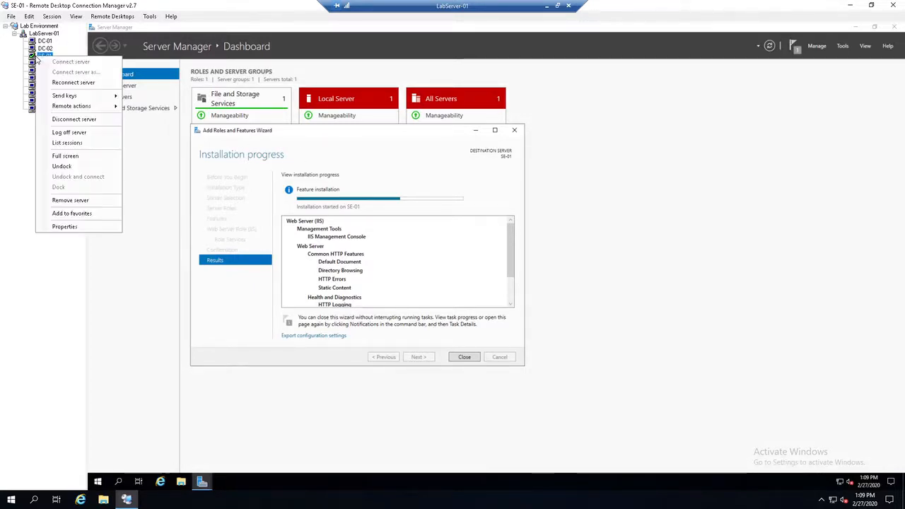
pyautogui.click(65, 227)
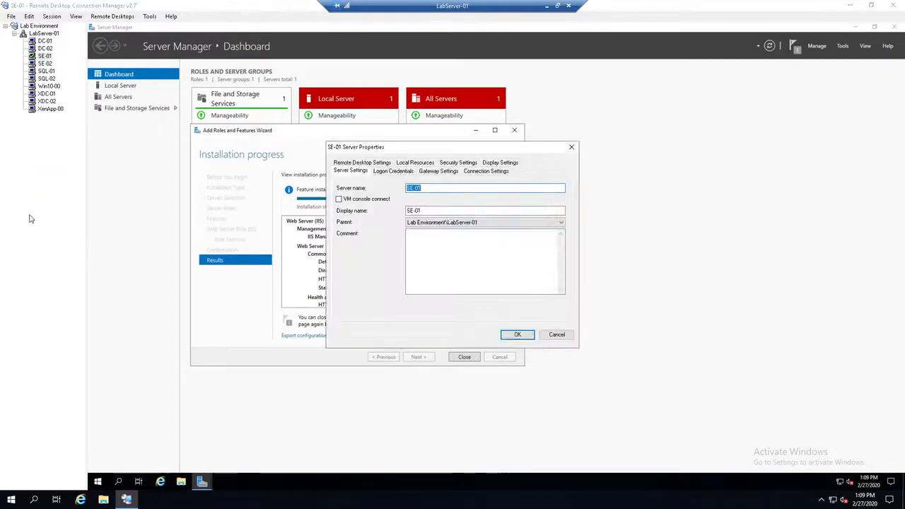
pyautogui.click(572, 148)
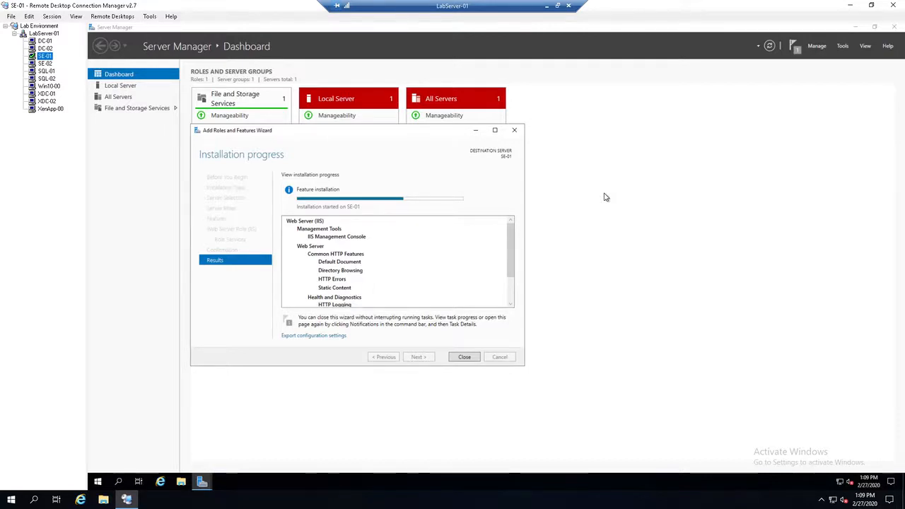
# Step: Examine the host's CPU and memory usage in its Task Manager and close the monitor
pyautogui.rightClick(304, 501)
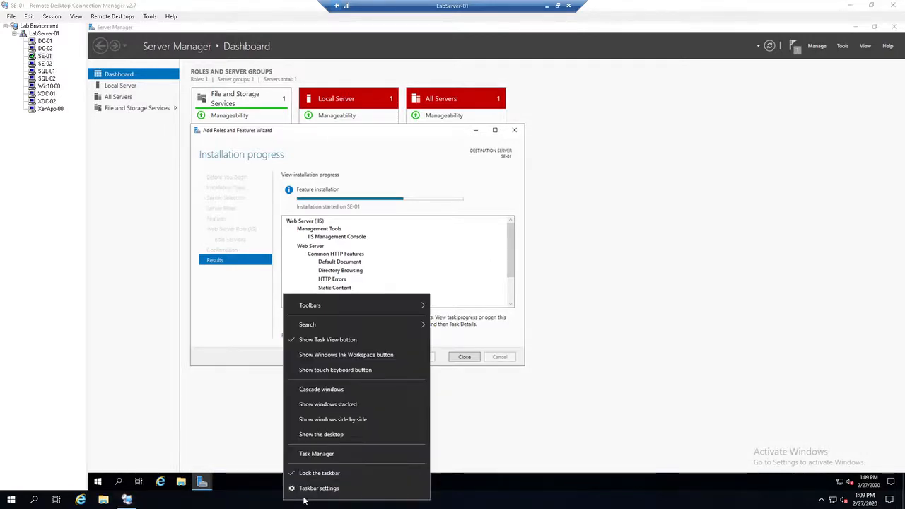
pyautogui.click(321, 453)
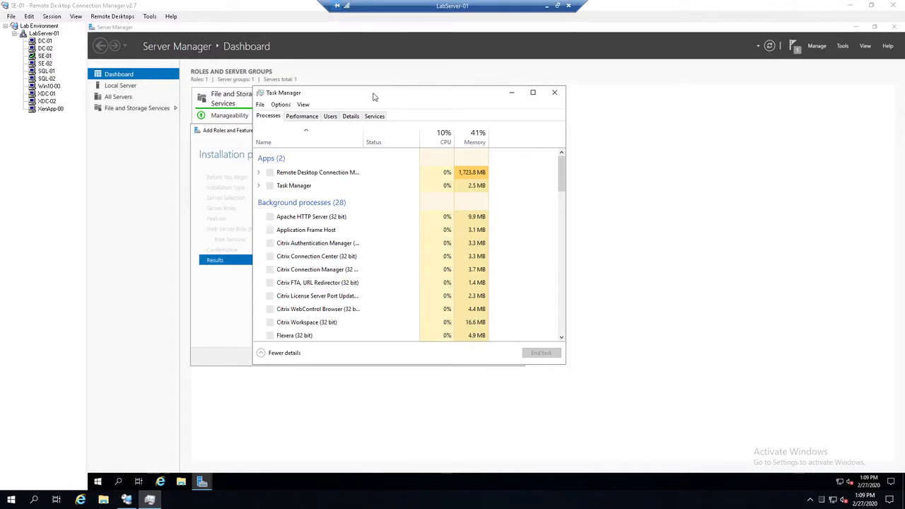
pyautogui.moveTo(372, 95); pyautogui.dragTo(598, 97)
pyautogui.click(526, 119)
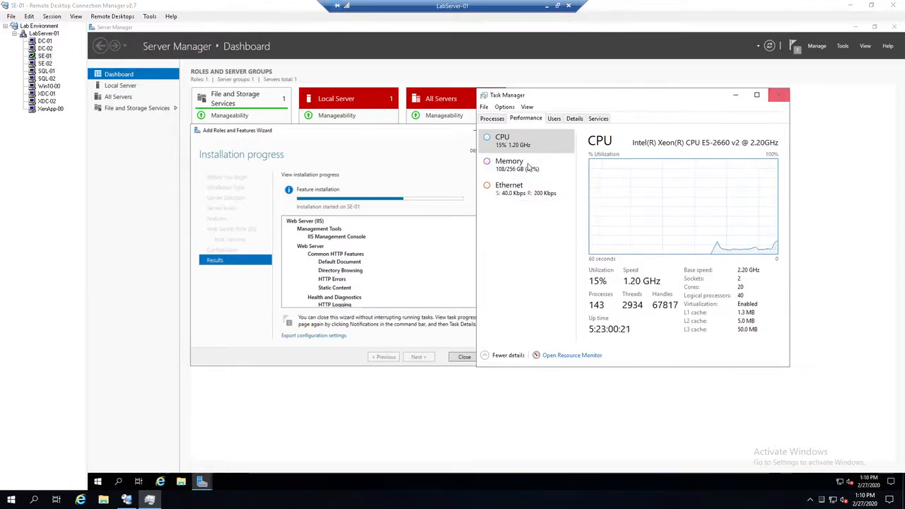
pyautogui.click(509, 169)
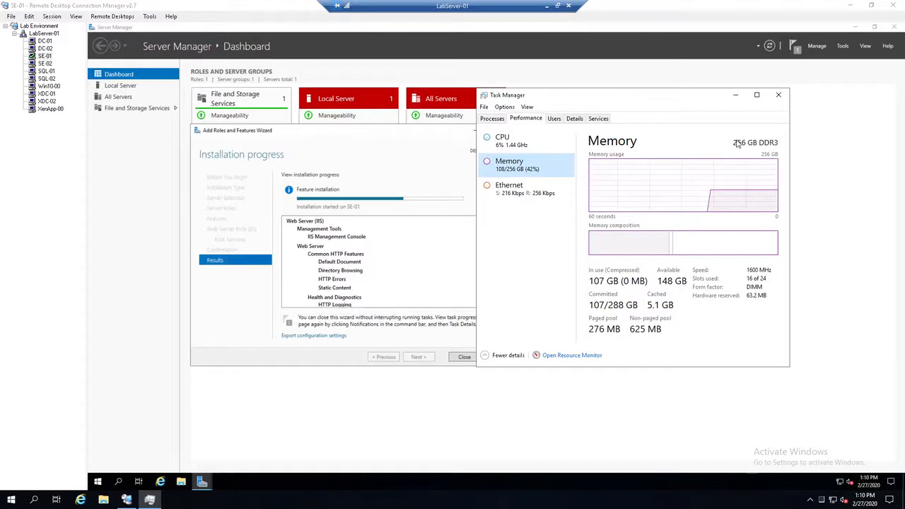
pyautogui.click(778, 95)
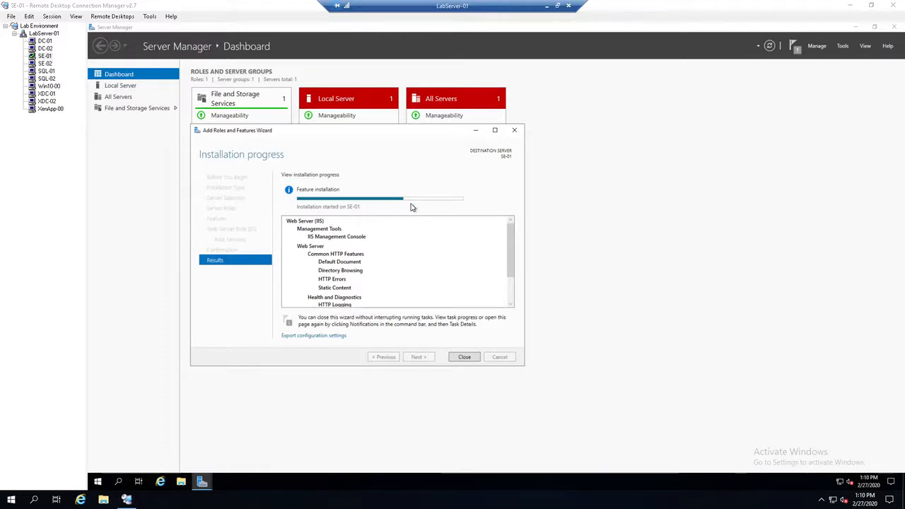
# Step: Examine SE-01's CPU performance in its own Task Manager, plus network and disk activity in Resource Monitor, while the role installs
pyautogui.rightClick(439, 486)
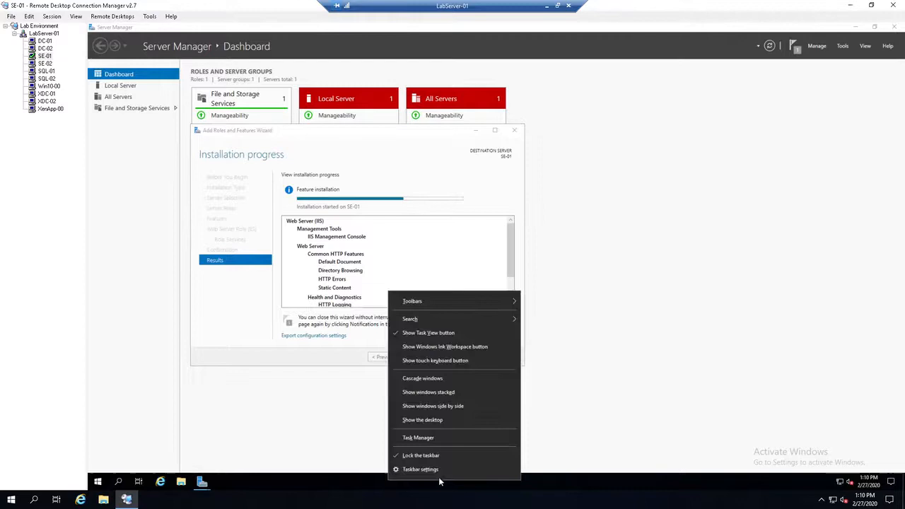
pyautogui.click(435, 440)
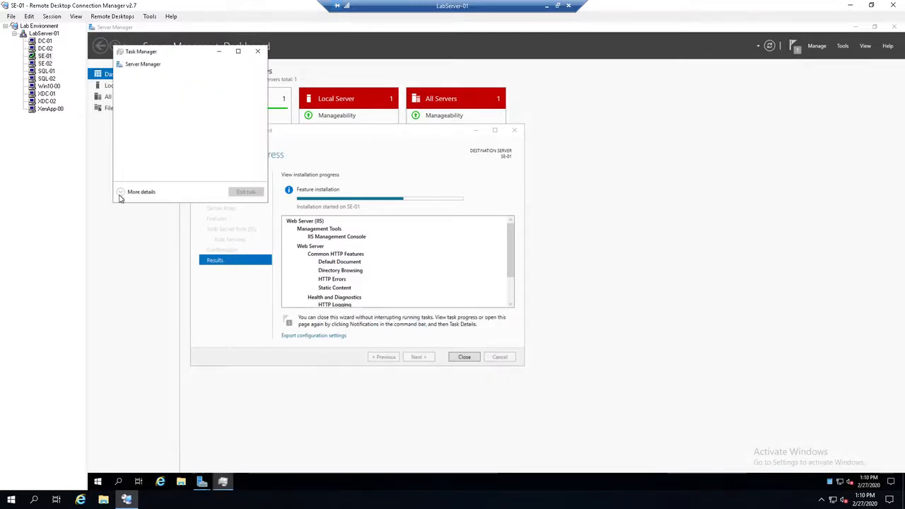
pyautogui.click(121, 191)
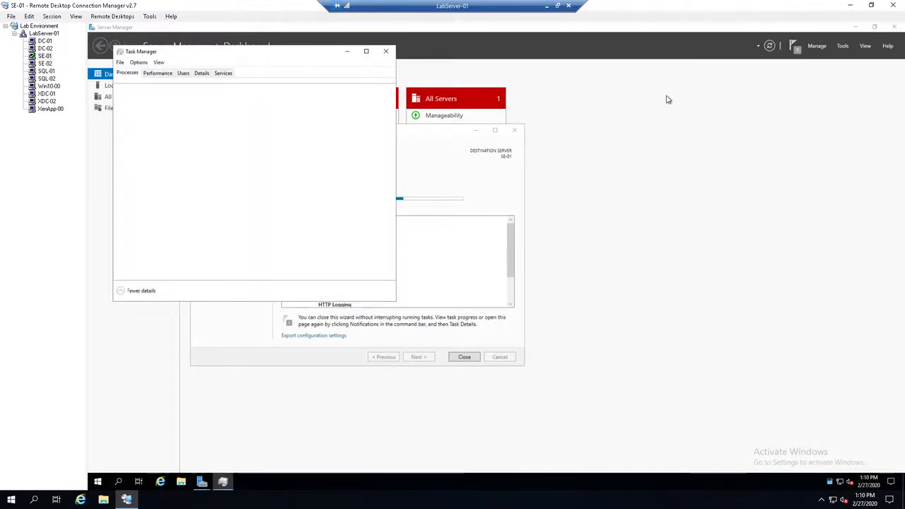
pyautogui.click(637, 115)
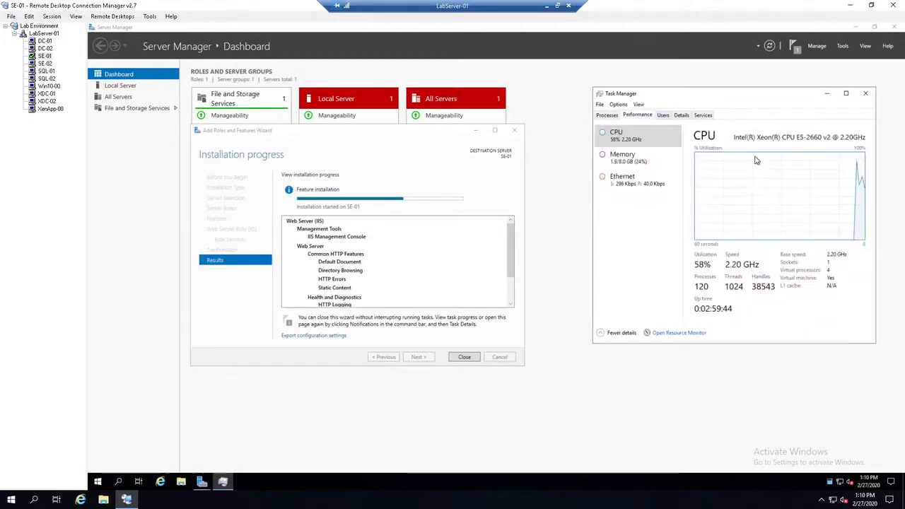
pyautogui.click(677, 334)
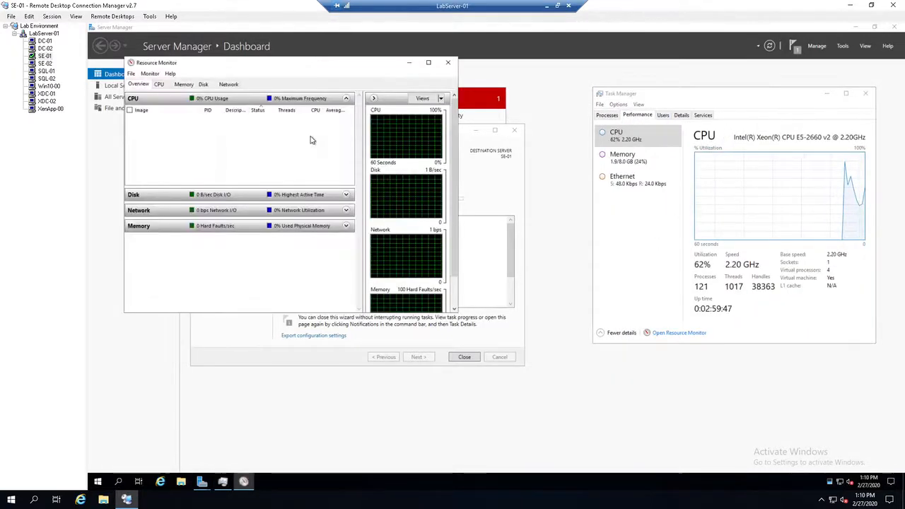
pyautogui.moveTo(271, 68); pyautogui.dragTo(701, 65)
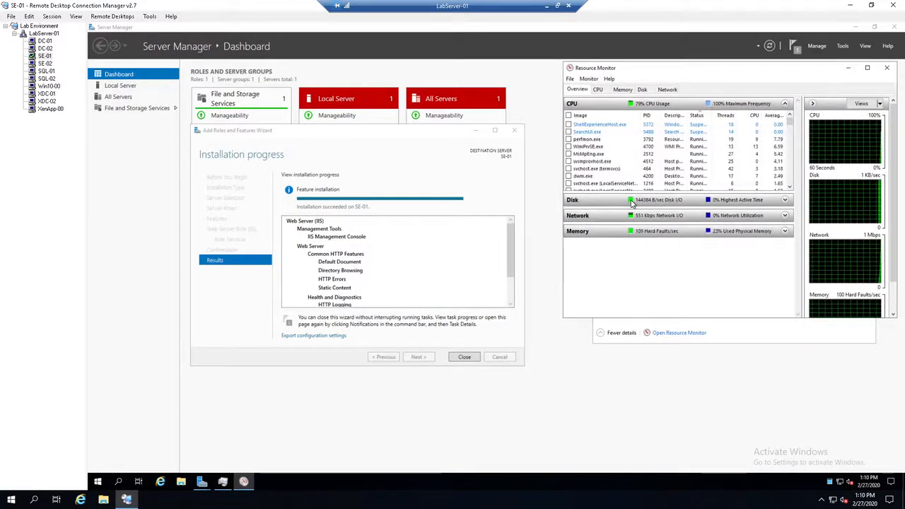
pyautogui.click(785, 215)
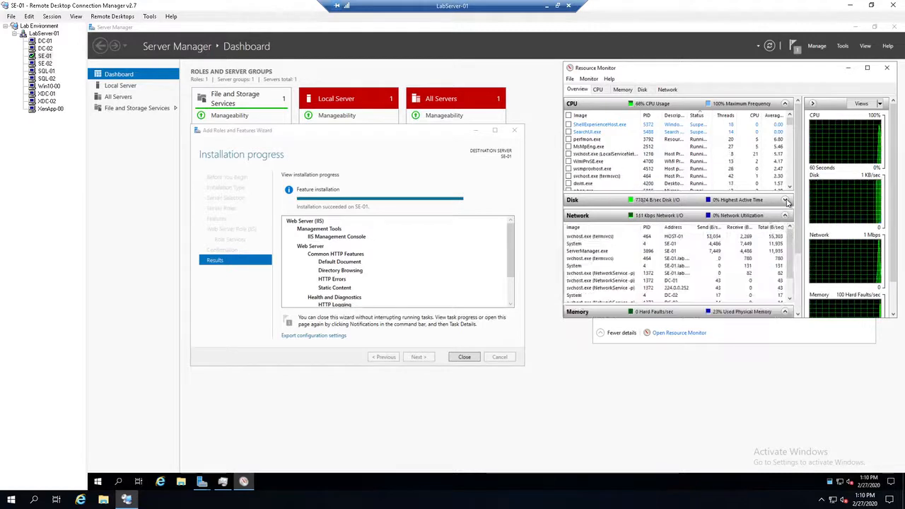
pyautogui.click(785, 201)
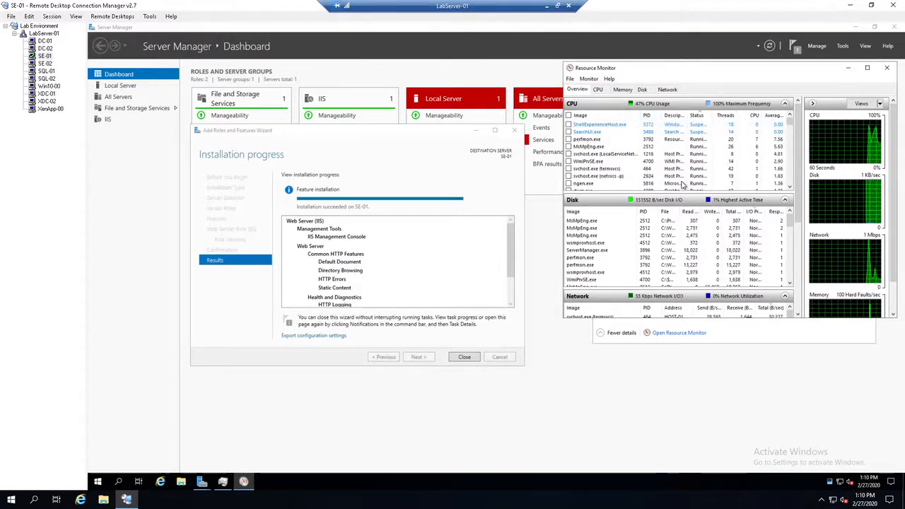
# Step: Close the role installation wizard, Resource Monitor, Server Manager and Task Manager on SE-01
pyautogui.click(470, 361)
pyautogui.click(470, 361)
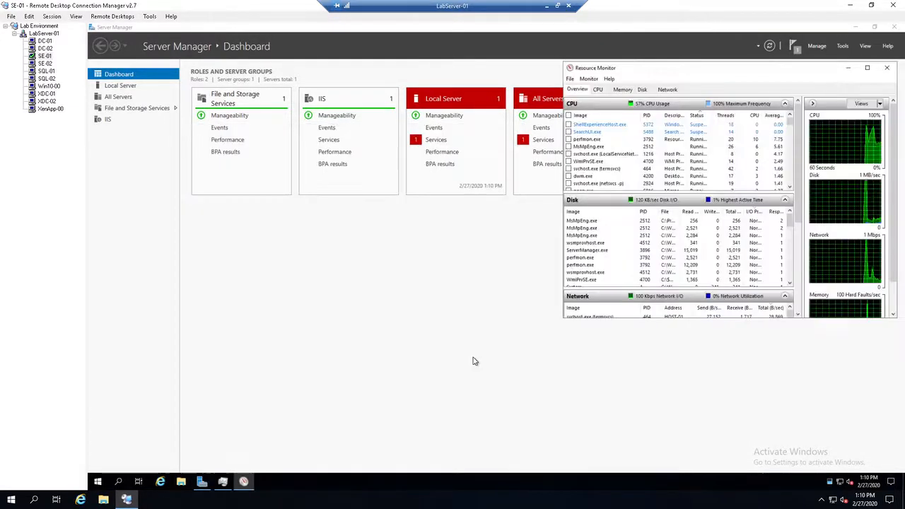
pyautogui.click(886, 68)
pyautogui.click(895, 26)
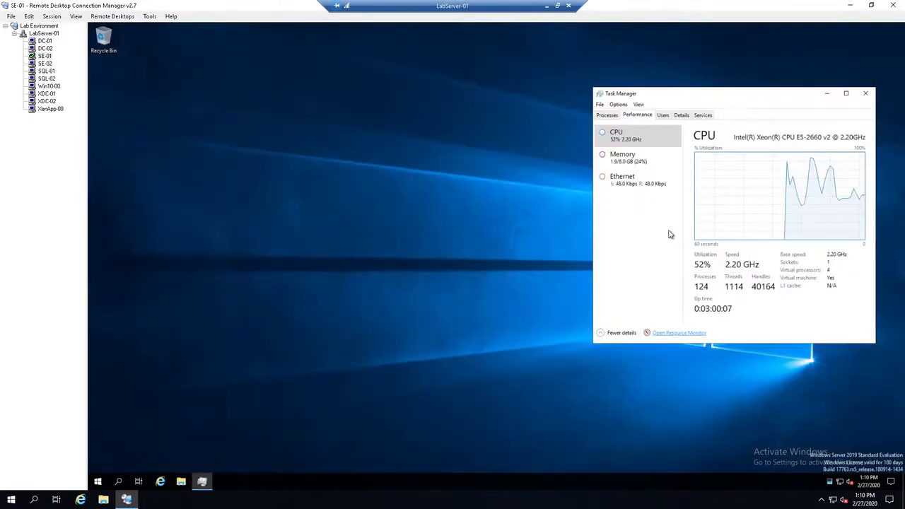
pyautogui.click(866, 92)
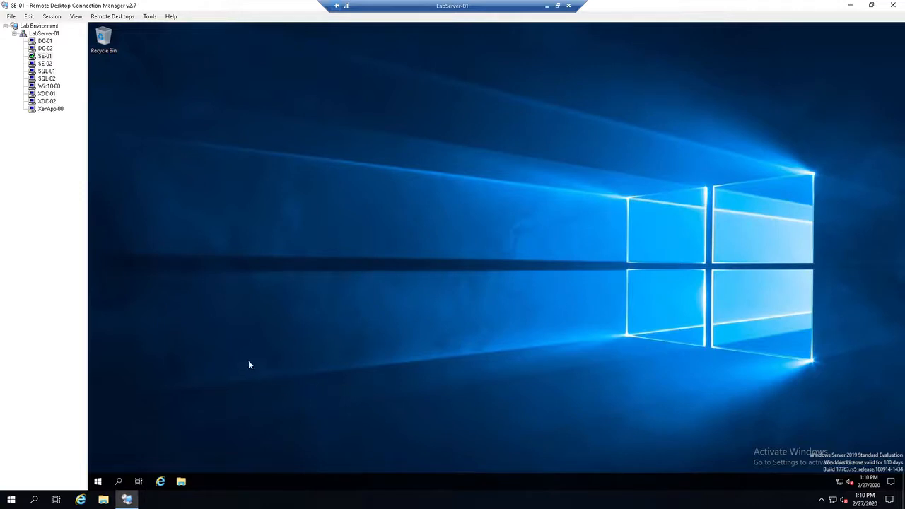
# Step: Browse File Explorer on SE-01 to the inner release folder C:\BUILD\Release9.3.503\Release9.3.503
pyautogui.click(181, 484)
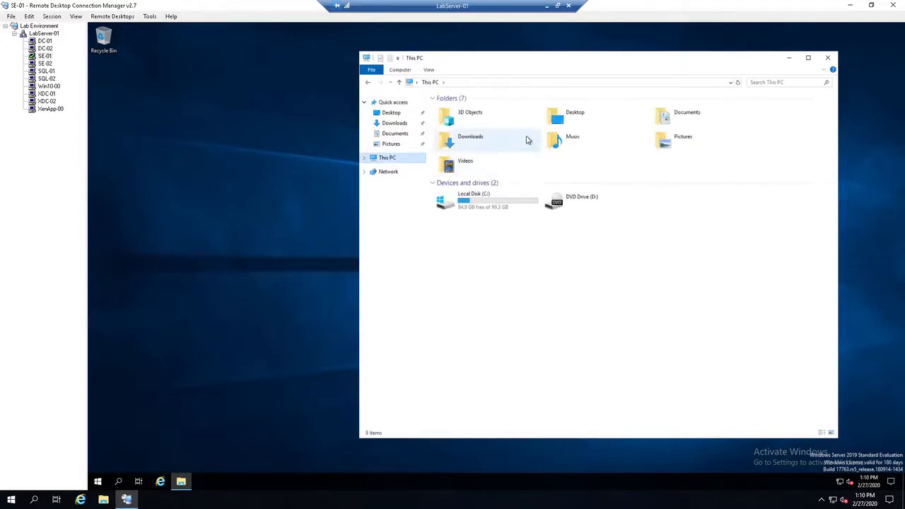
pyautogui.doubleClick(464, 207)
pyautogui.doubleClick(450, 108)
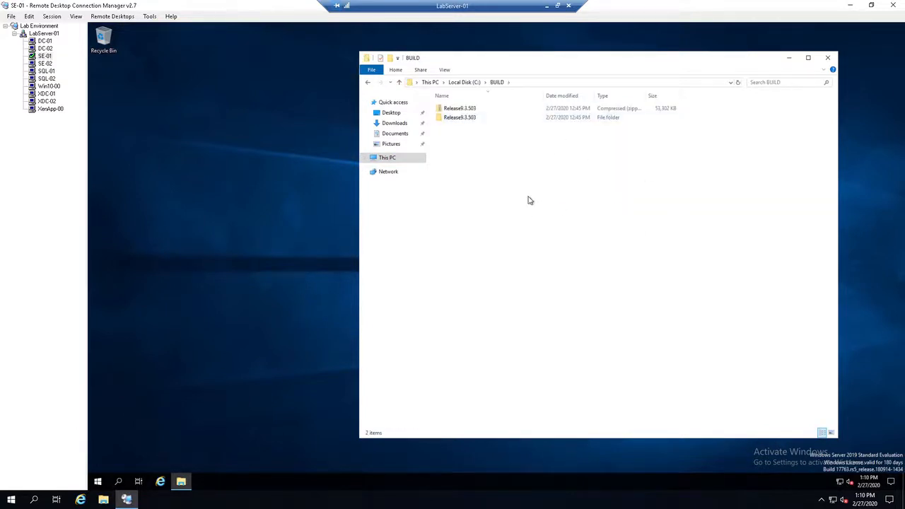
pyautogui.doubleClick(460, 118)
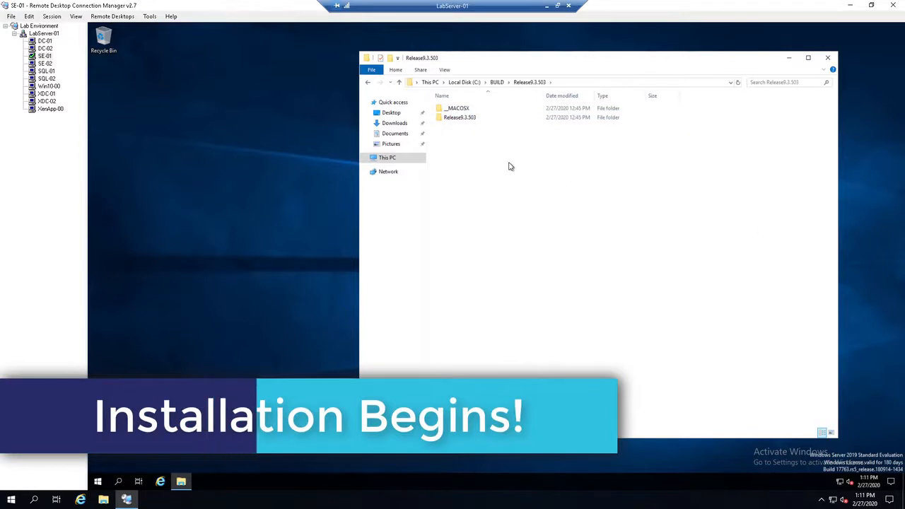
pyautogui.doubleClick(459, 117)
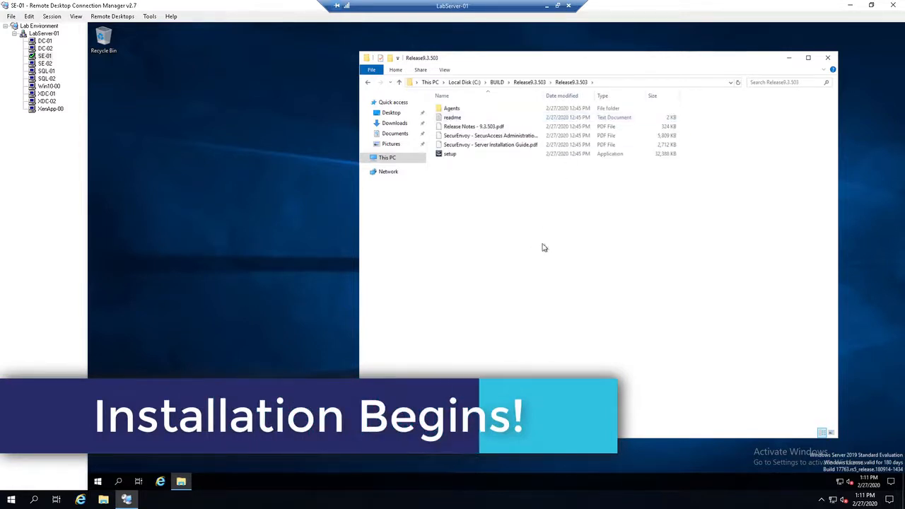
# Step: Run the SecurEnvoy setup application as administrator and minimize the File Explorer window
pyautogui.click(450, 154)
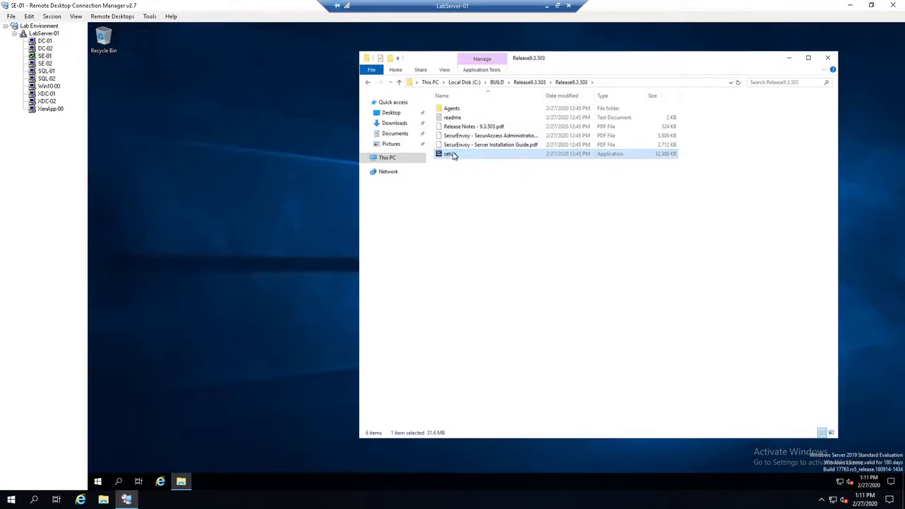
pyautogui.rightClick(455, 158)
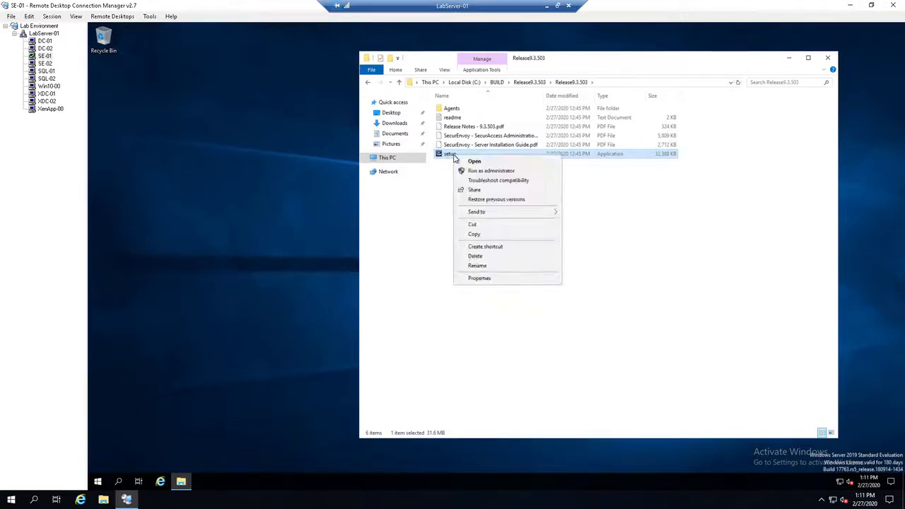
pyautogui.click(519, 173)
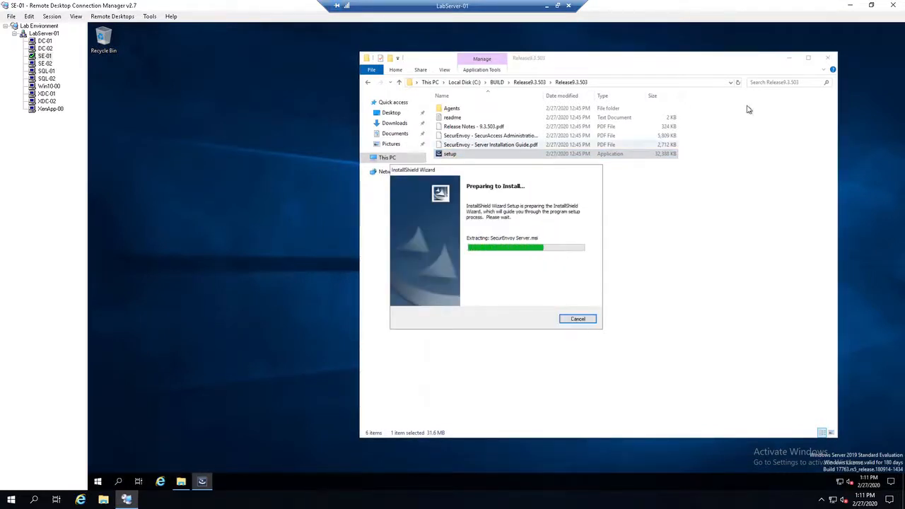
pyautogui.click(791, 61)
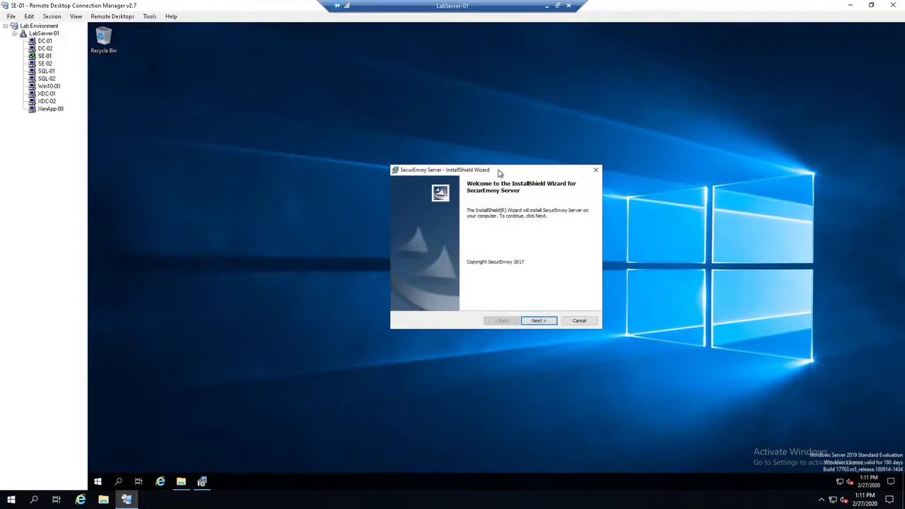
# Step: Proceed past the SecurEnvoy Server welcome page and accept the terms of the end-user licence agreement
pyautogui.click(553, 320)
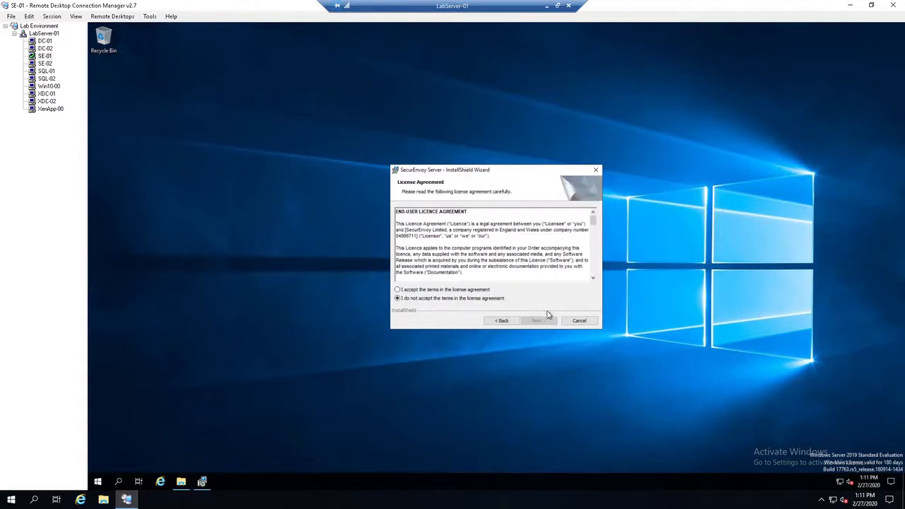
pyautogui.click(411, 290)
pyautogui.scroll(-10, 593, 222)
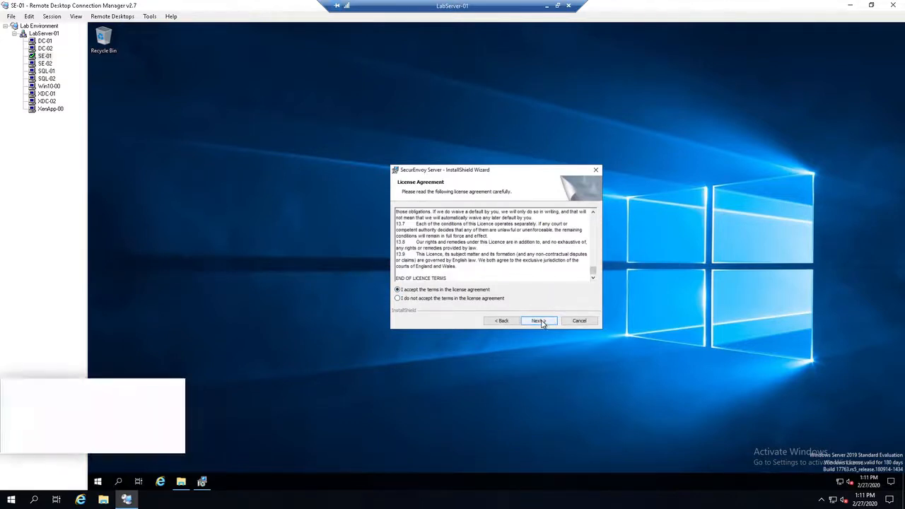
pyautogui.click(538, 321)
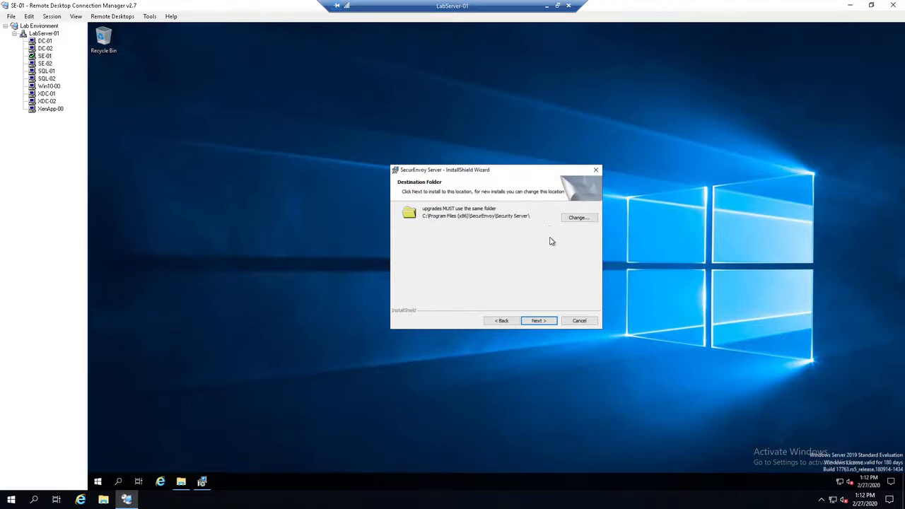
# Step: Choose a Custom setup in the default destination folder, keep all listed portals and the REST API, and start the SecurEnvoy Server installation
pyautogui.click(547, 322)
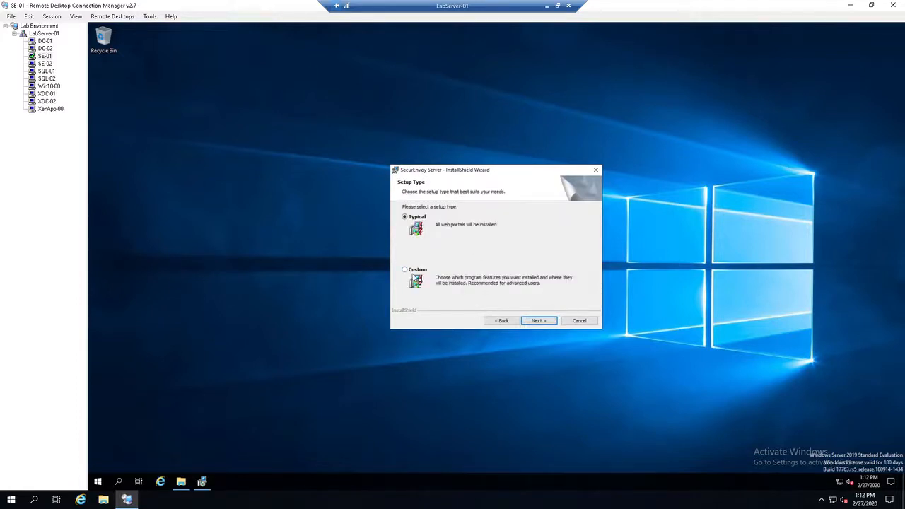
pyautogui.click(540, 322)
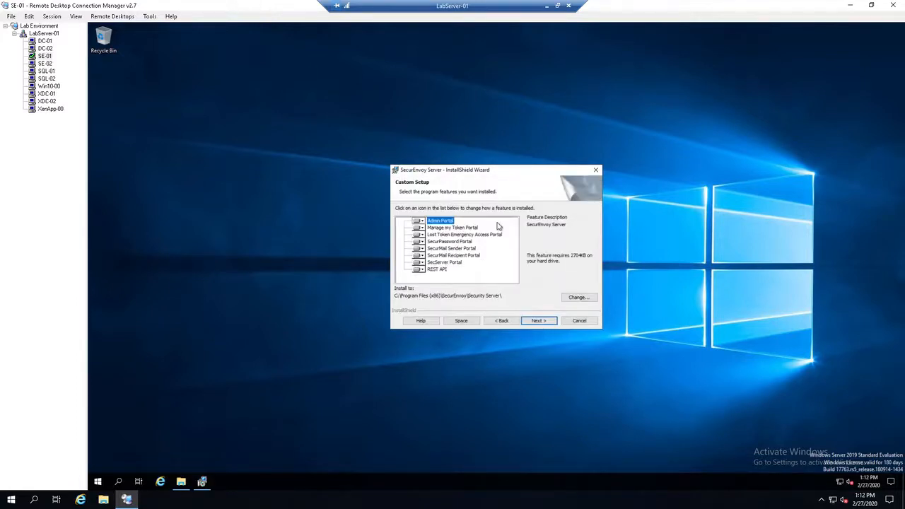
pyautogui.click(421, 249)
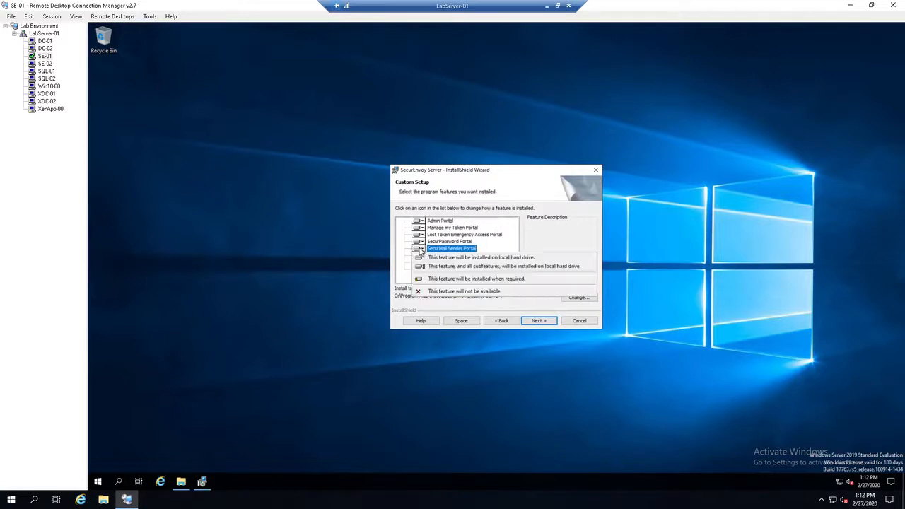
pyautogui.click(500, 173)
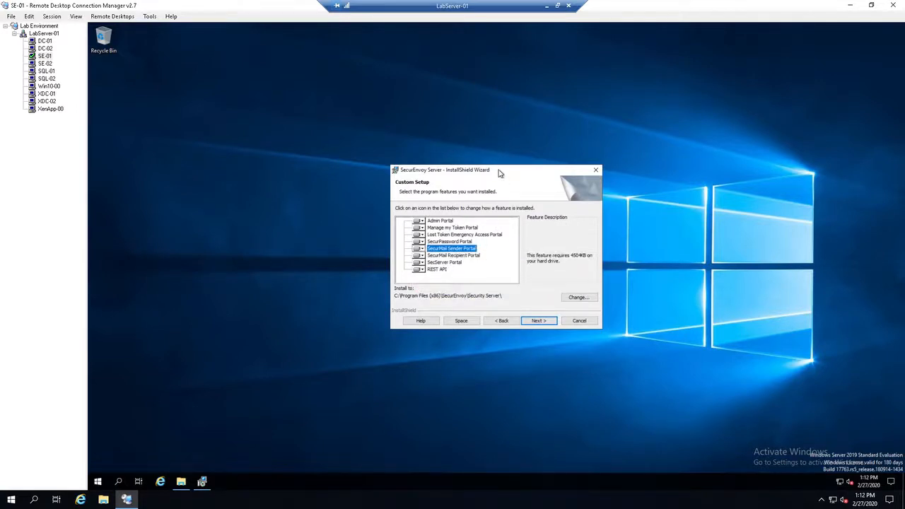
pyautogui.click(547, 322)
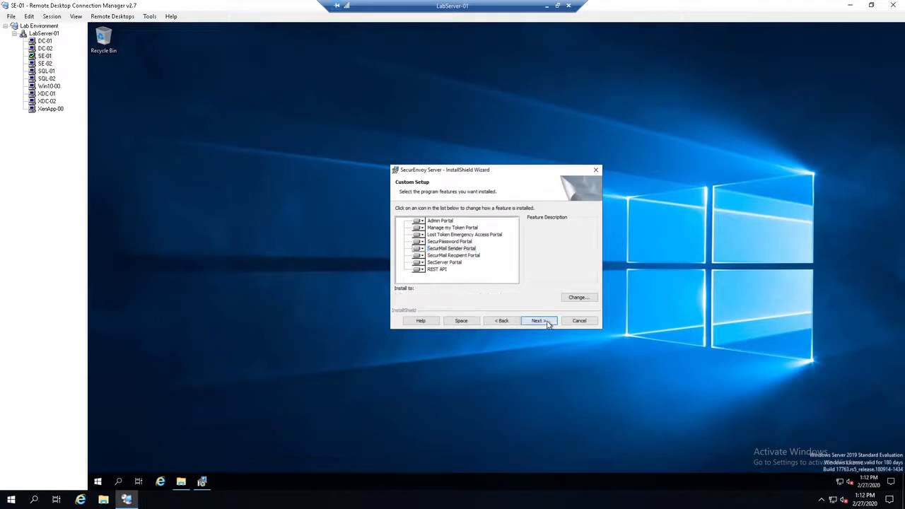
pyautogui.click(545, 322)
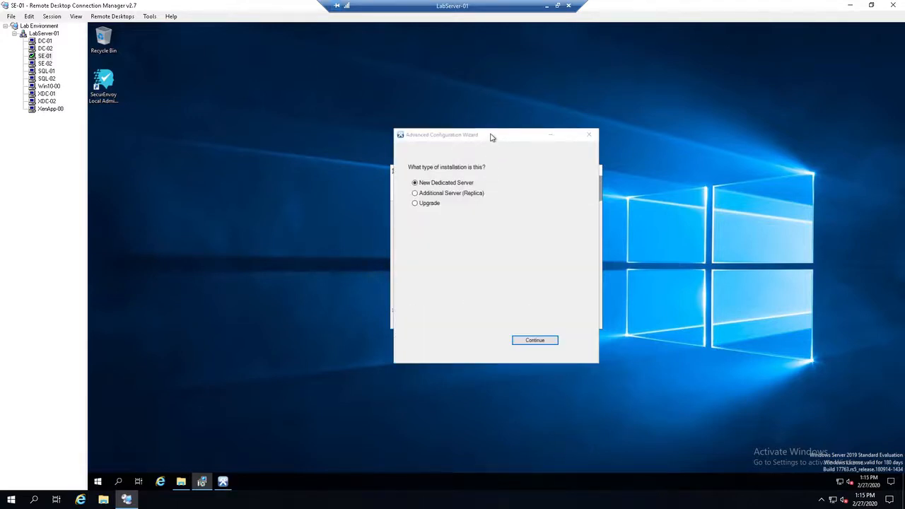
# Step: Move the Advanced Configuration Wizard aside and continue with New Dedicated Server as the installation type
pyautogui.moveTo(492, 138); pyautogui.dragTo(589, 105)
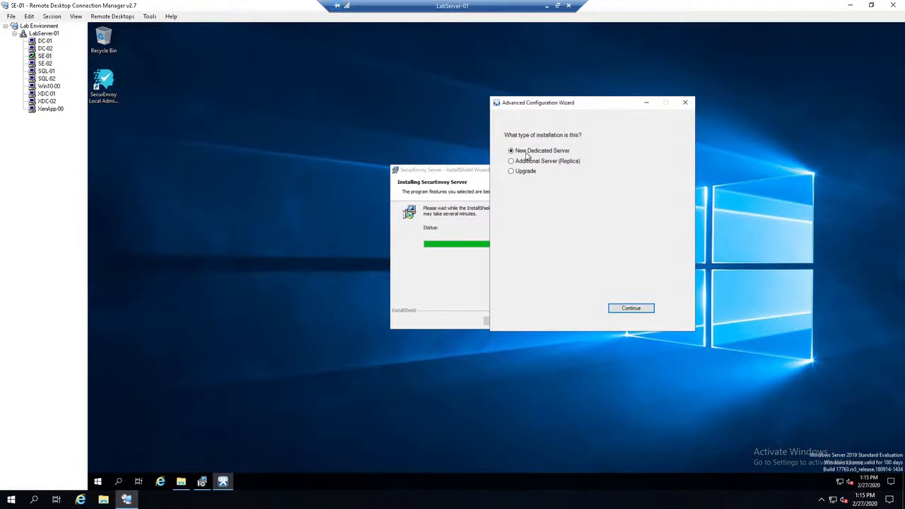
pyautogui.click(631, 309)
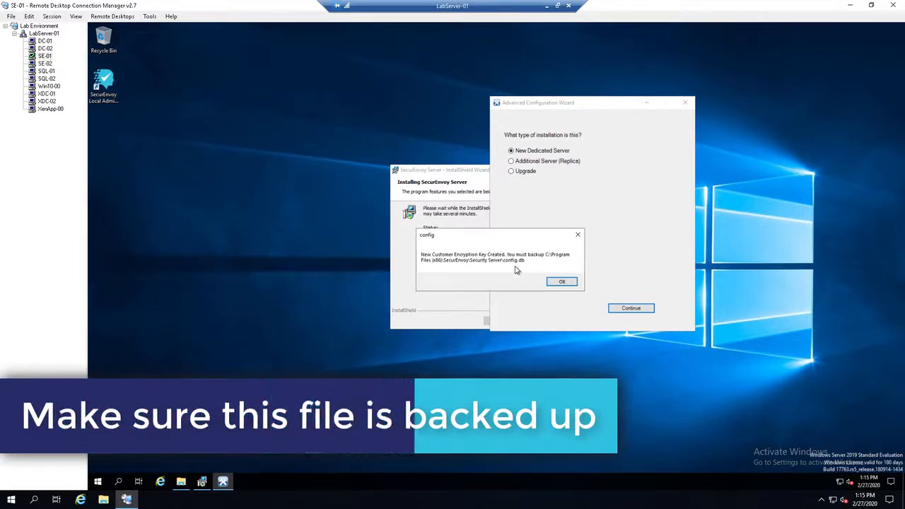
# Step: Acknowledge the encryption key backup notice for config.db and install the required CGI and ASP.NET45 modules of IIS
pyautogui.click(561, 283)
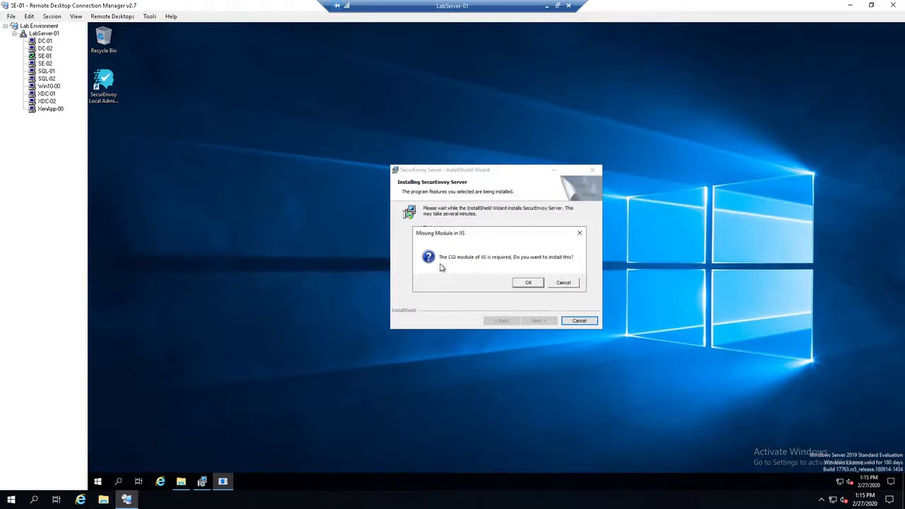
pyautogui.click(532, 284)
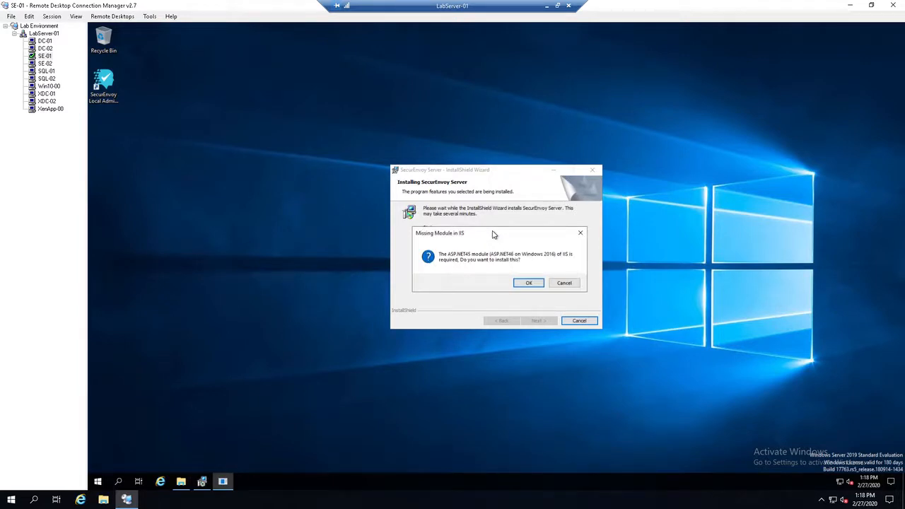
pyautogui.click(528, 282)
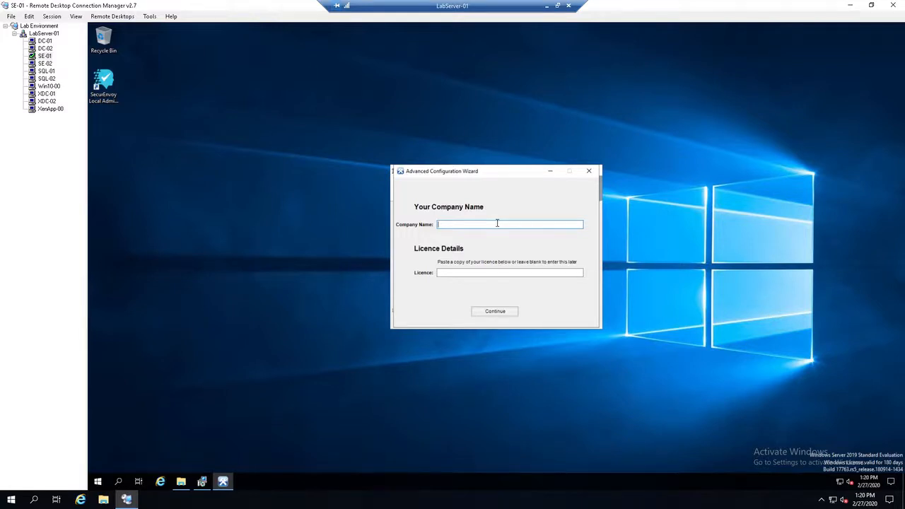
# Step: Set the company name to SecurEnvoy Lab, paste the licence key, and complete the SecurEnvoy Server installation
pyautogui.write('SecurEnvoy Lab')
pyautogui.click(477, 277)
pyautogui.hotkey('ctrl', 'v')
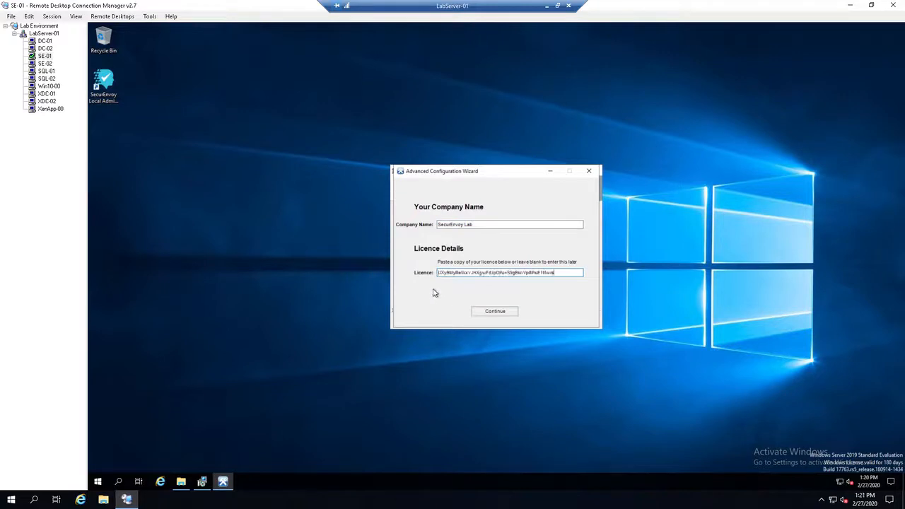
pyautogui.click(502, 312)
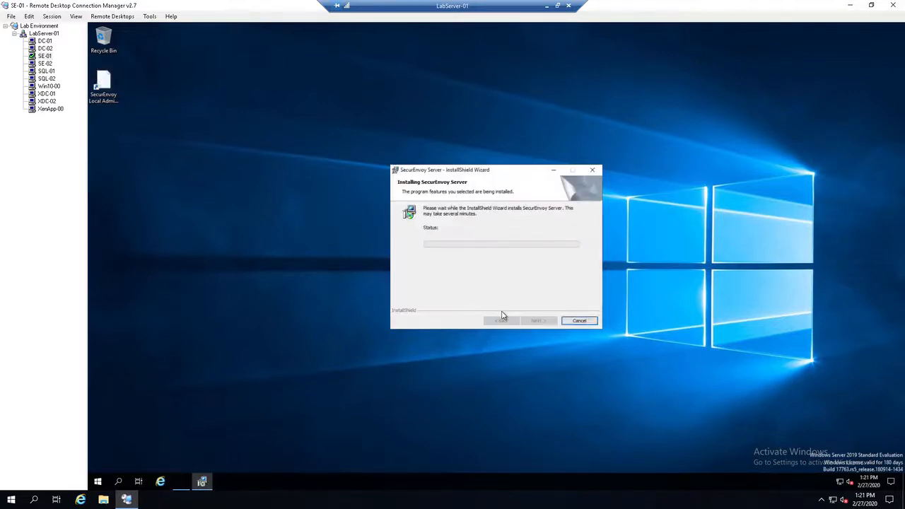
pyautogui.click(539, 321)
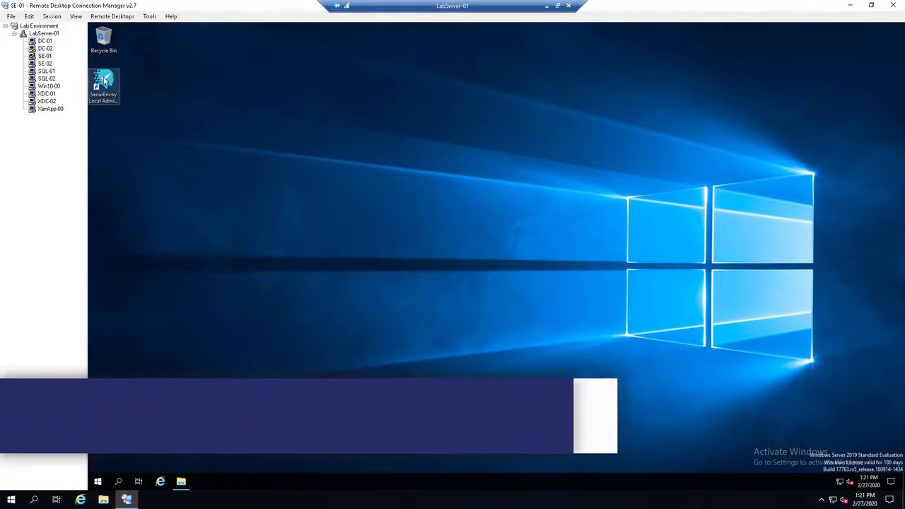
# Step: Restore the minimized File Explorer window and close it
pyautogui.doubleClick(105, 85)
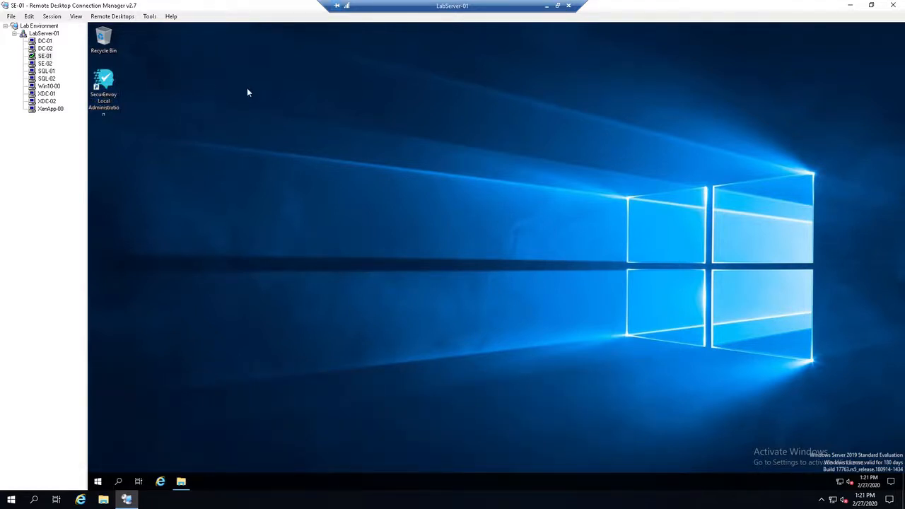
pyautogui.click(181, 481)
pyautogui.click(829, 58)
# Step: View the SecurEnvoy program shortcuts added by the installation
pyautogui.click(99, 483)
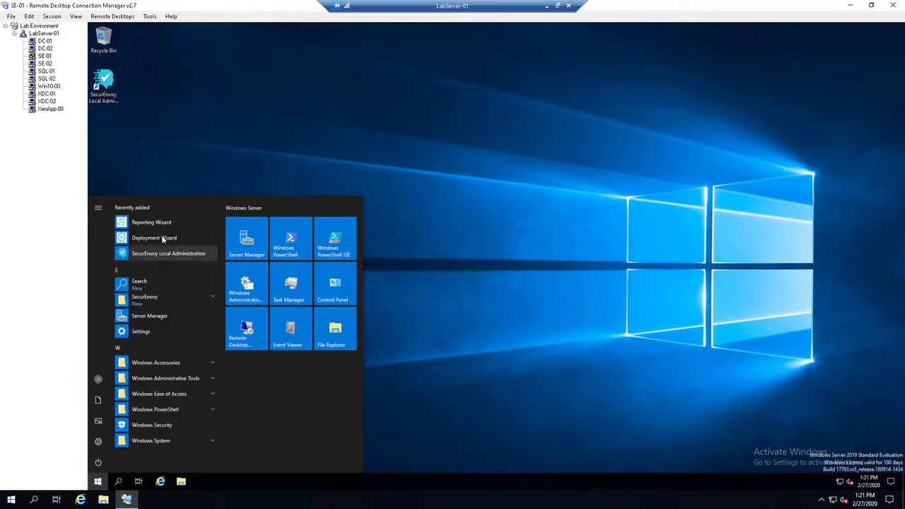
pyautogui.click(163, 298)
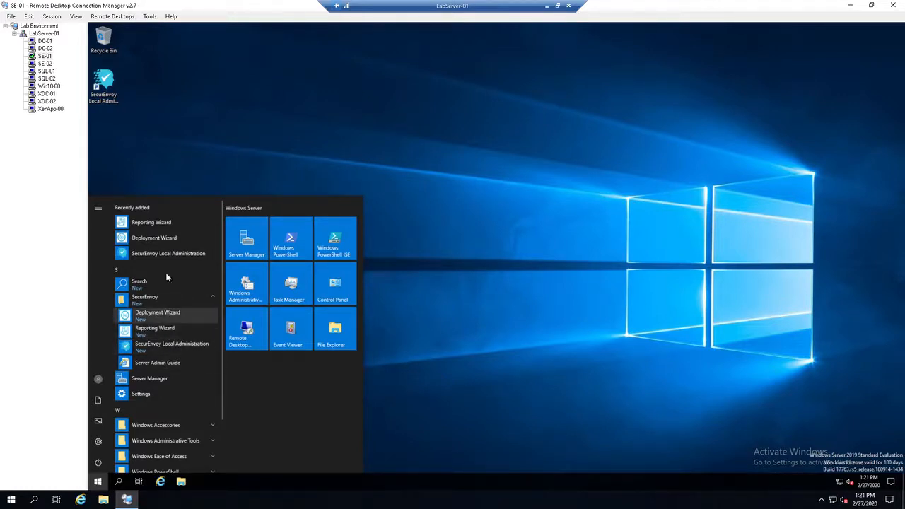
pyautogui.click(215, 163)
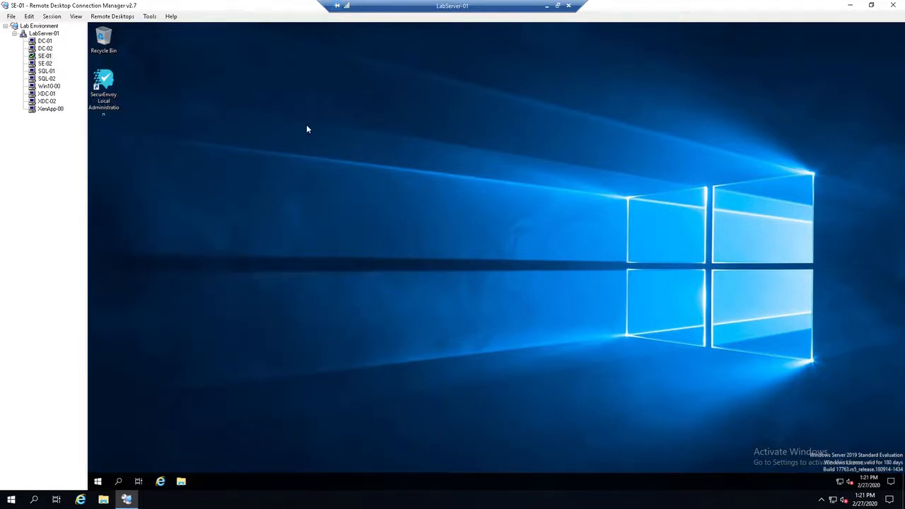
# Step: Open SecurEnvoy Local Administration, review the SMTP and LDAP server prerequisites, and continue past the Setup Wizard introduction
pyautogui.doubleClick(104, 80)
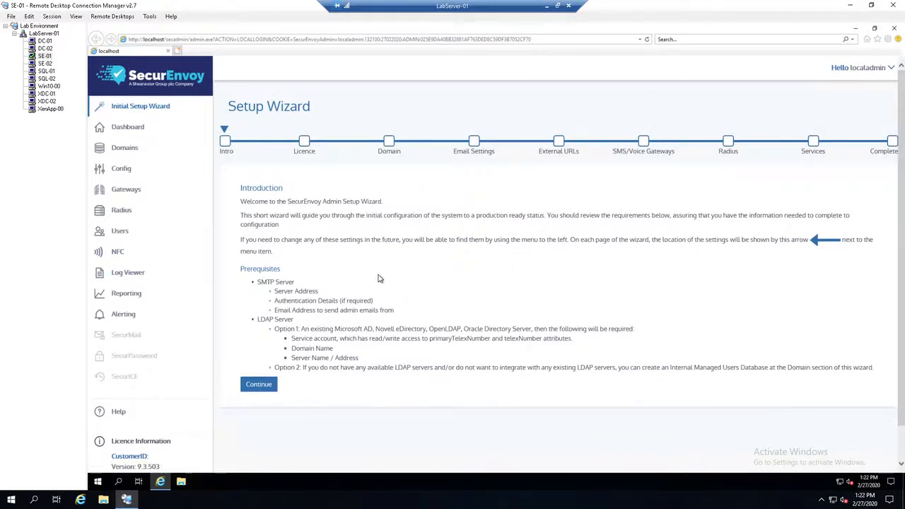
pyautogui.moveTo(257, 282); pyautogui.dragTo(297, 282)
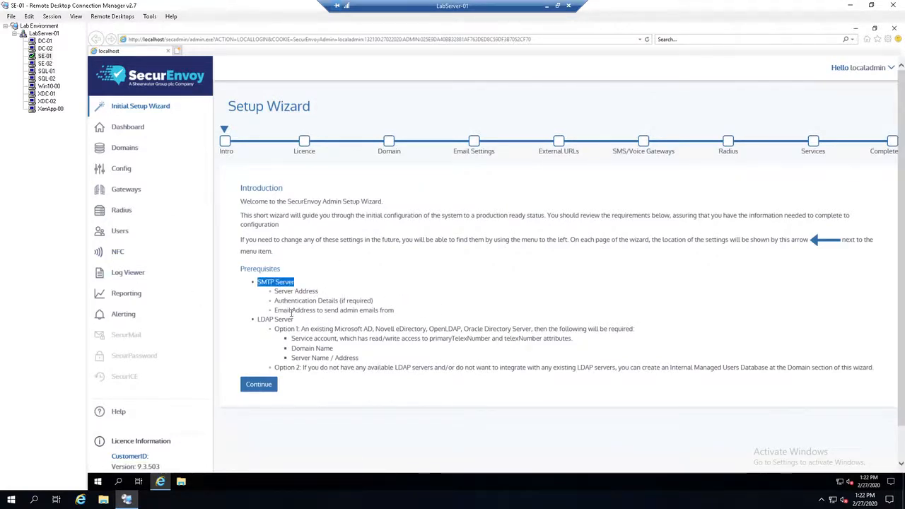
pyautogui.moveTo(302, 320); pyautogui.dragTo(258, 319)
pyautogui.click(357, 275)
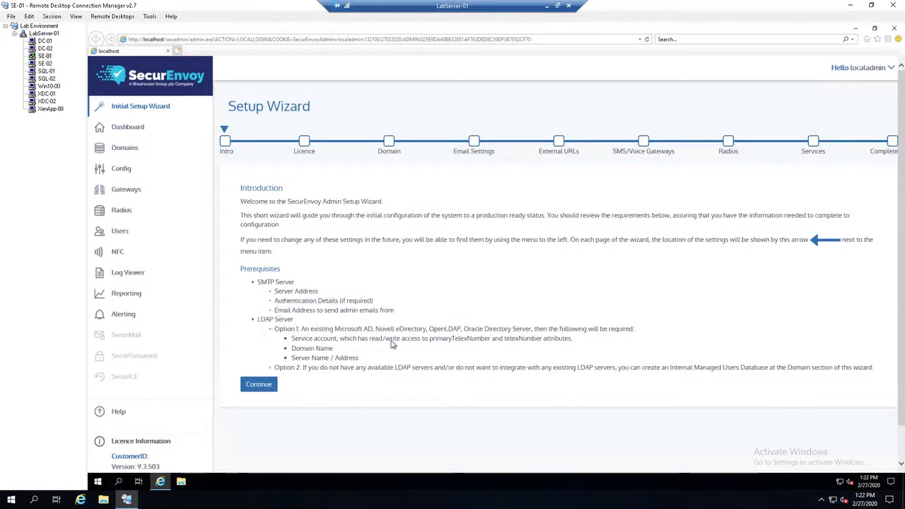
pyautogui.click(259, 386)
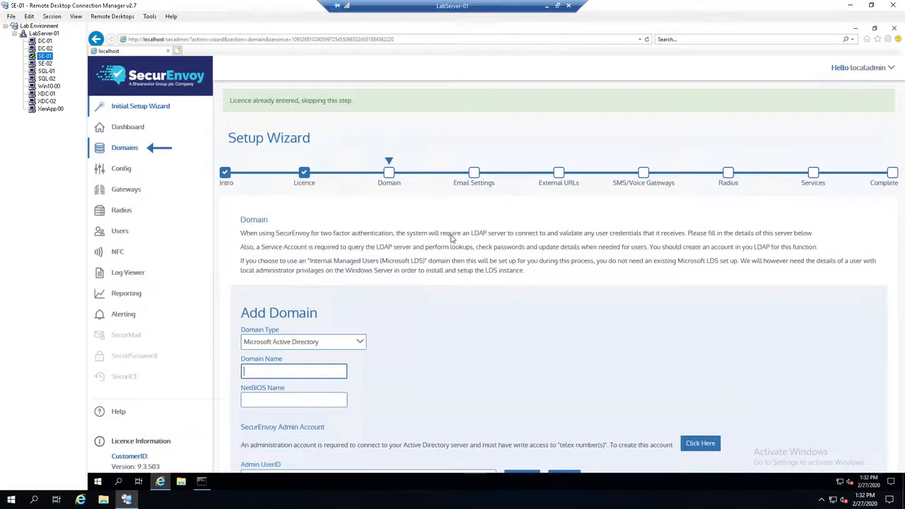
# Step: Review the available domain types and the Add Domain fields, keeping Microsoft Active Directory as the type
pyautogui.scroll(-3, 507, 276)
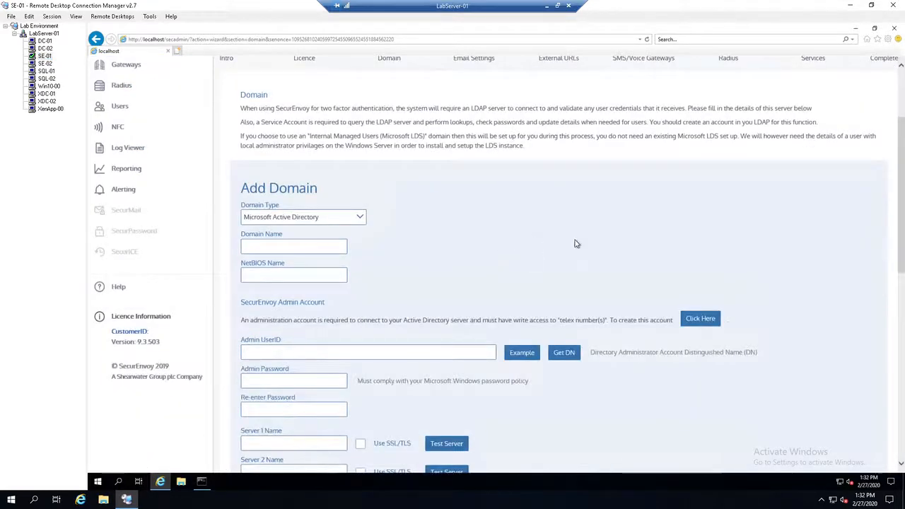
pyautogui.click(360, 219)
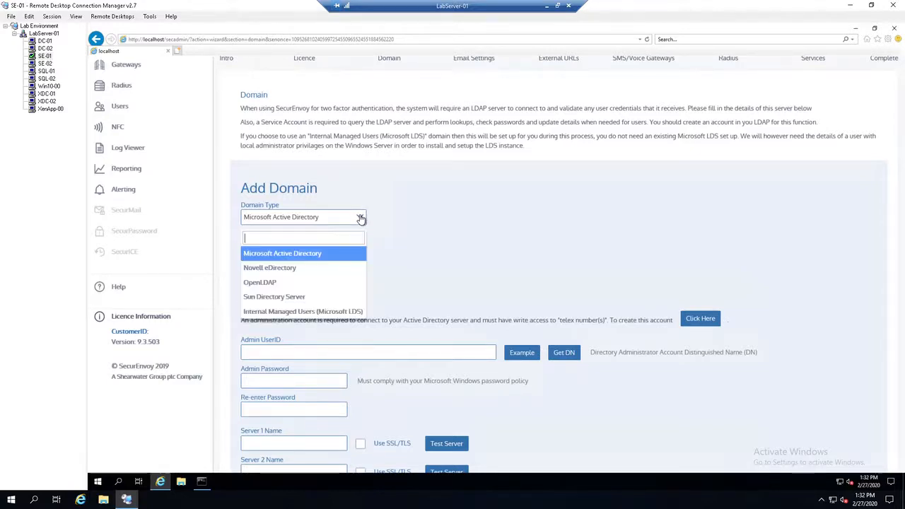
pyautogui.click(450, 219)
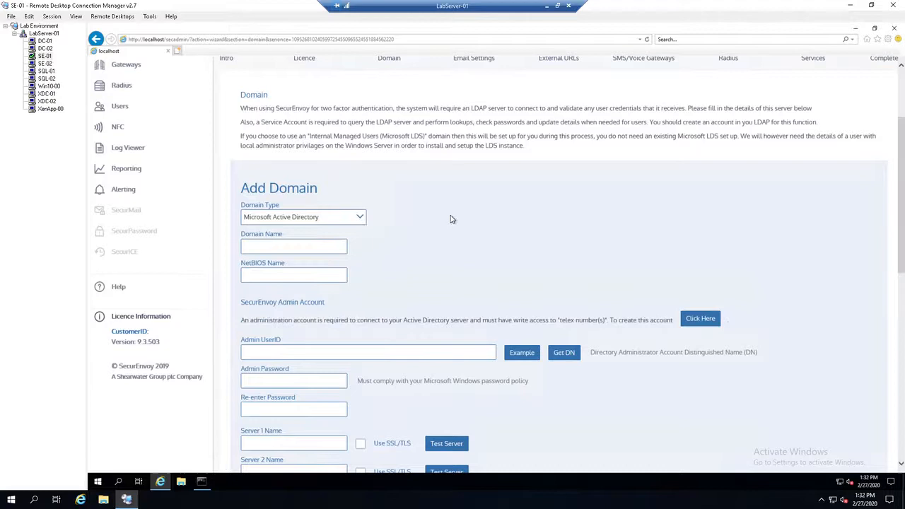
pyautogui.click(291, 249)
pyautogui.scroll(-3, 441, 252)
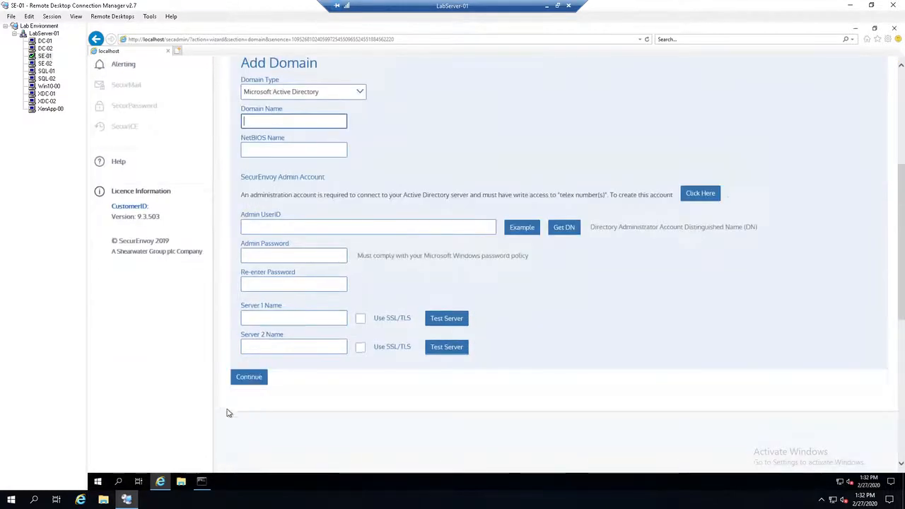
# Step: Check the ping output for dc-01 in Command Prompt, minimize it, and return to the Add Domain form
pyautogui.click(201, 482)
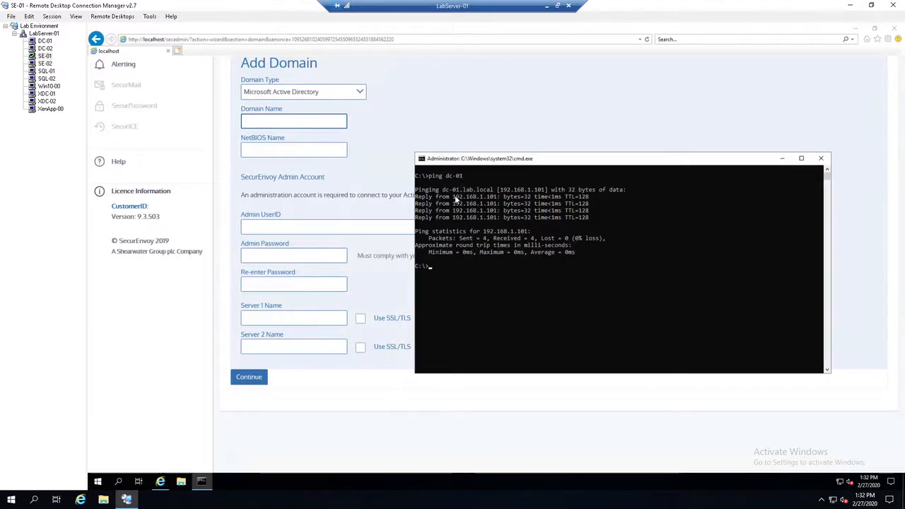
pyautogui.click(782, 158)
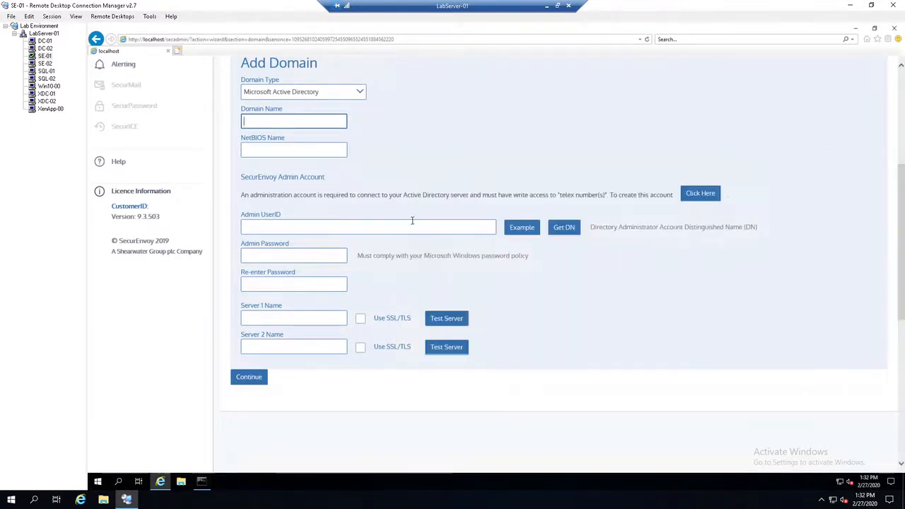
pyautogui.scroll(1, 424, 221)
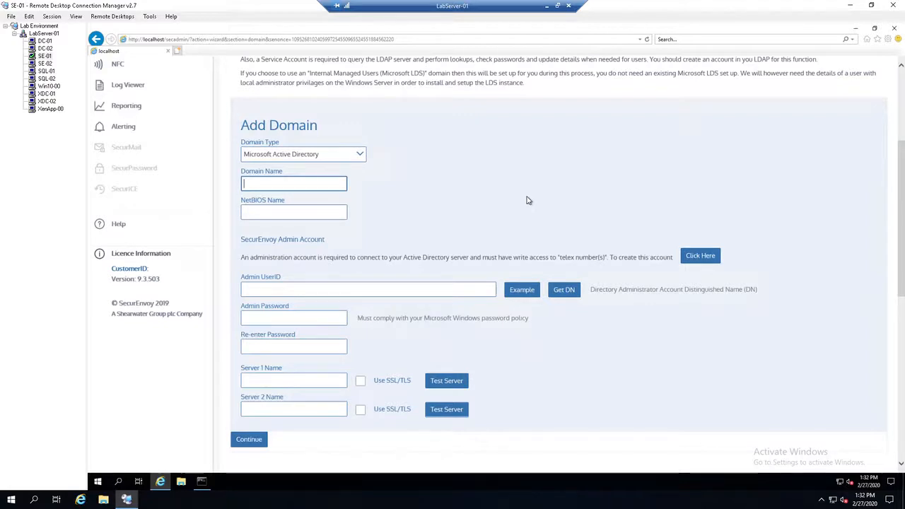
# Step: Set the domain name to lab.local and the NetBIOS name to LAB
pyautogui.write('lab.local')
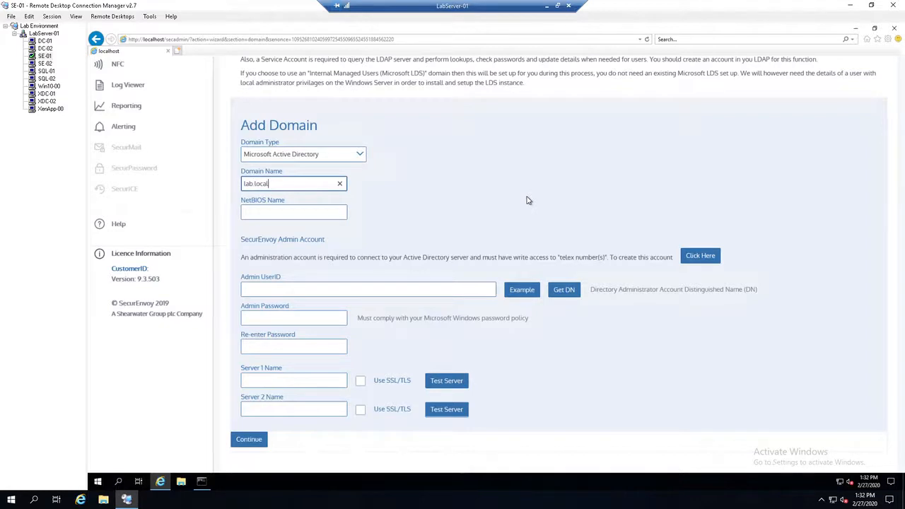
pyautogui.press('Tab')
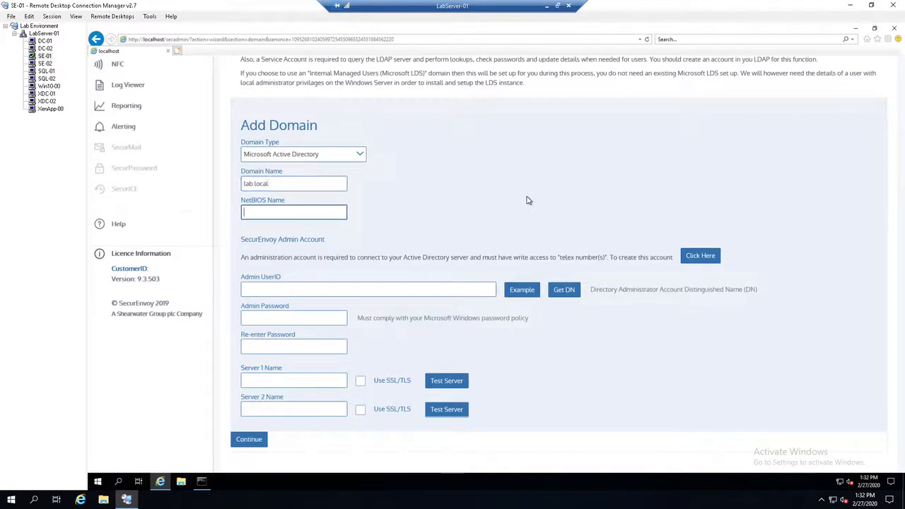
pyautogui.write('LAB')
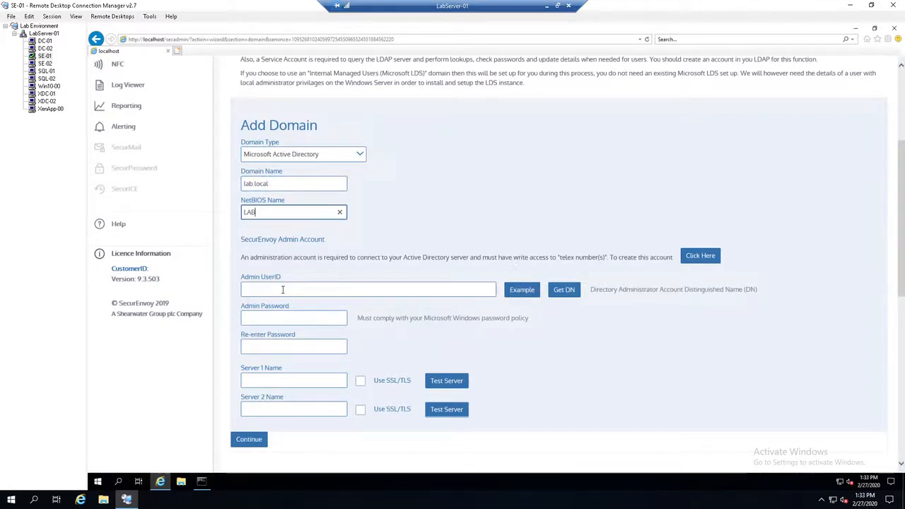
pyautogui.press('Tab')
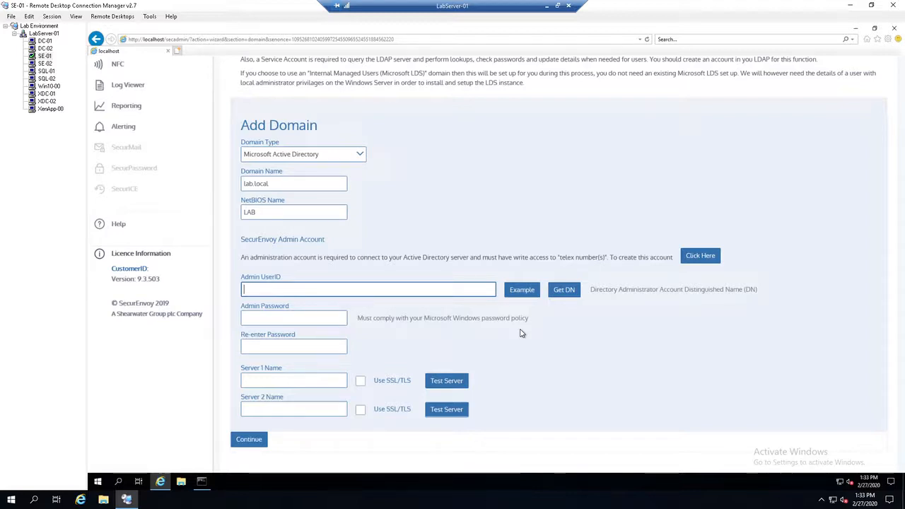
# Step: Fill in the Admin UserID with the example distinguished name CN=Administrator,CN=Users,DC=lab,DC=local
pyautogui.click(519, 291)
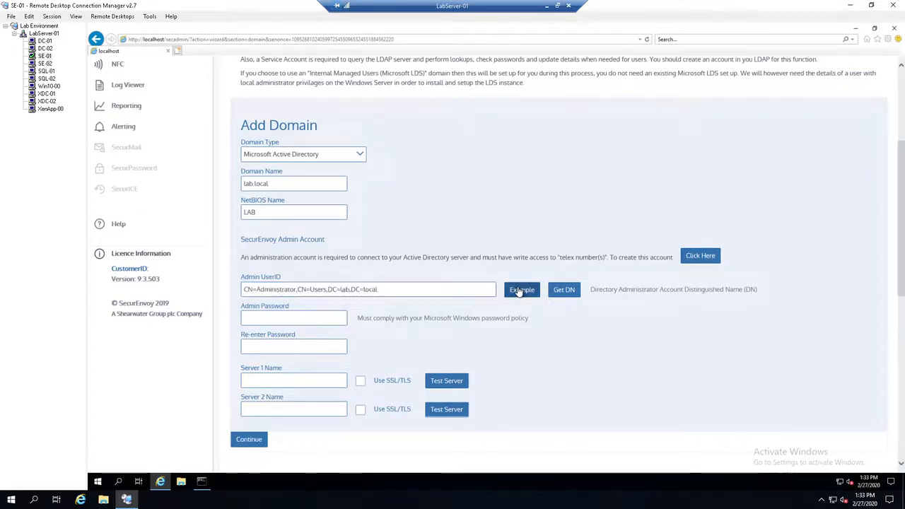
pyautogui.click(404, 289)
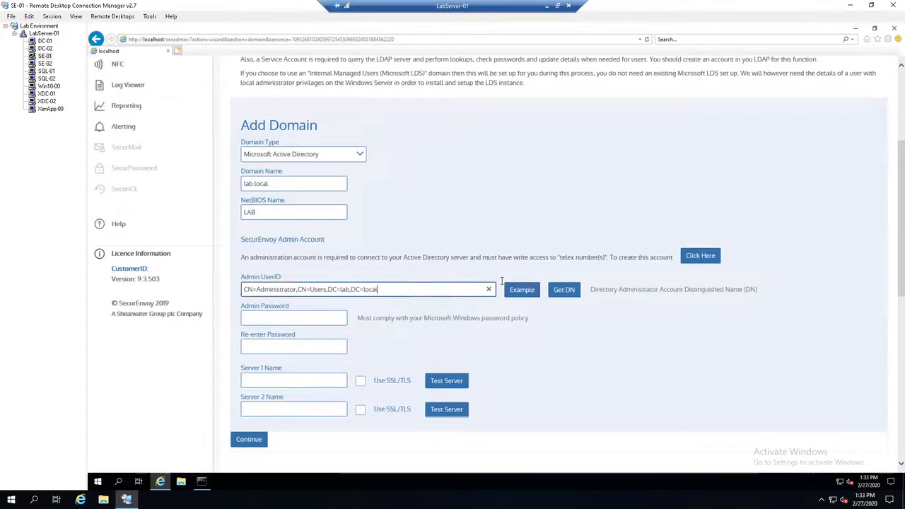
pyautogui.click(296, 291)
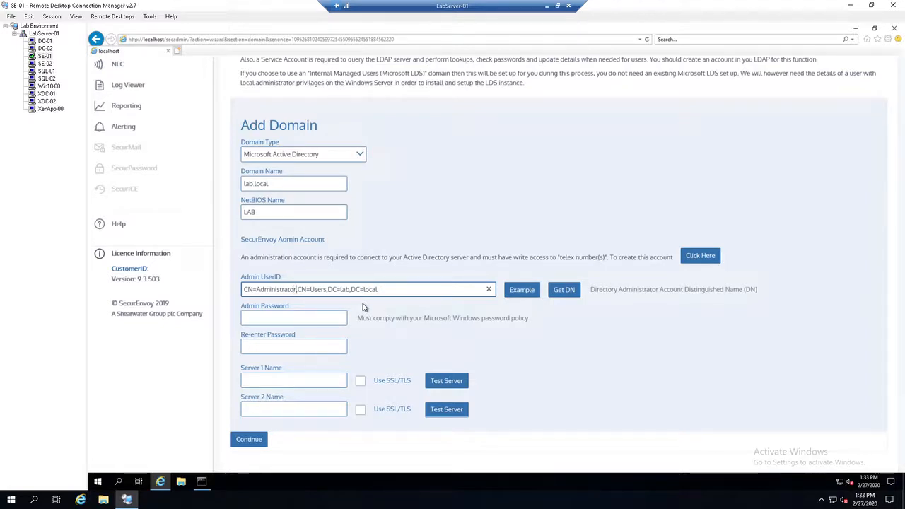
# Step: Switch to DC-02, locate the SecurEnvoyService account in the lab.local Users container, and return to the SE-01 session
pyautogui.click(44, 49)
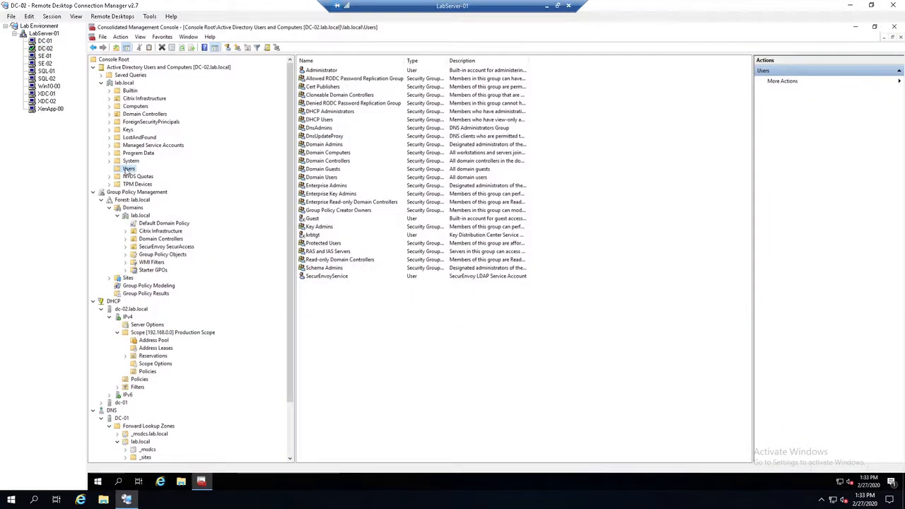
pyautogui.click(314, 277)
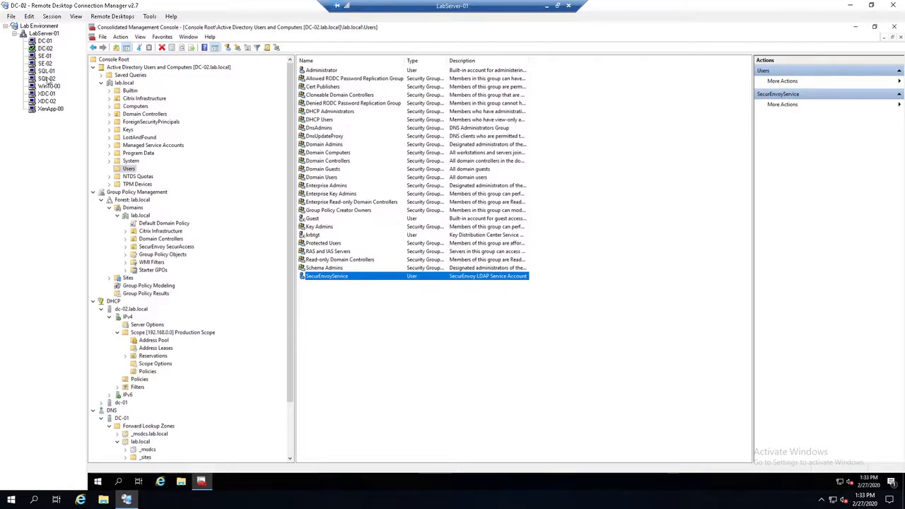
pyautogui.click(44, 56)
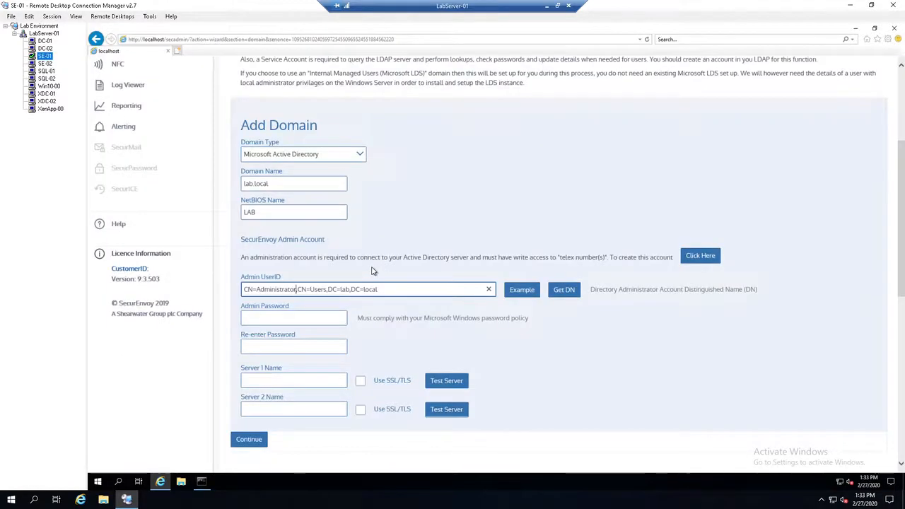
pyautogui.press('Left')
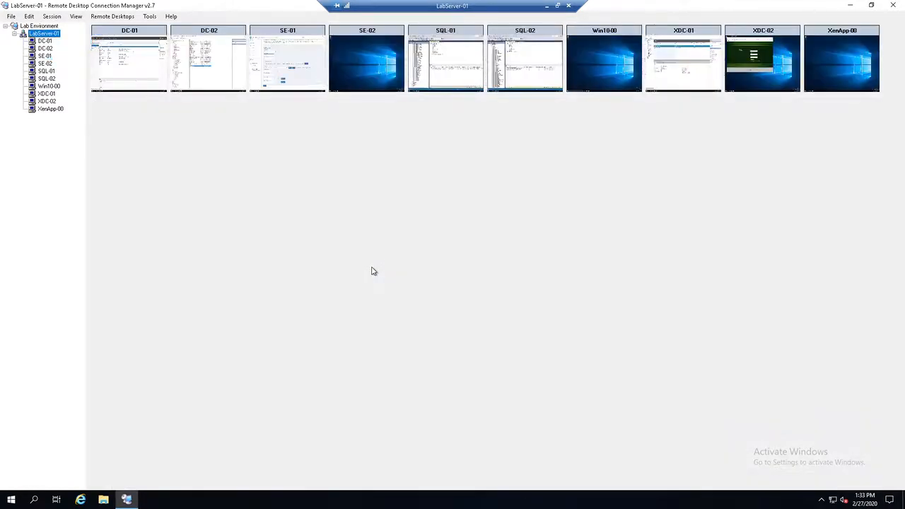
pyautogui.click(40, 57)
# Step: Change the Admin UserID to CN=SecurEnvoyService,CN=Users,DC=lab,DC=local
pyautogui.click(298, 290)
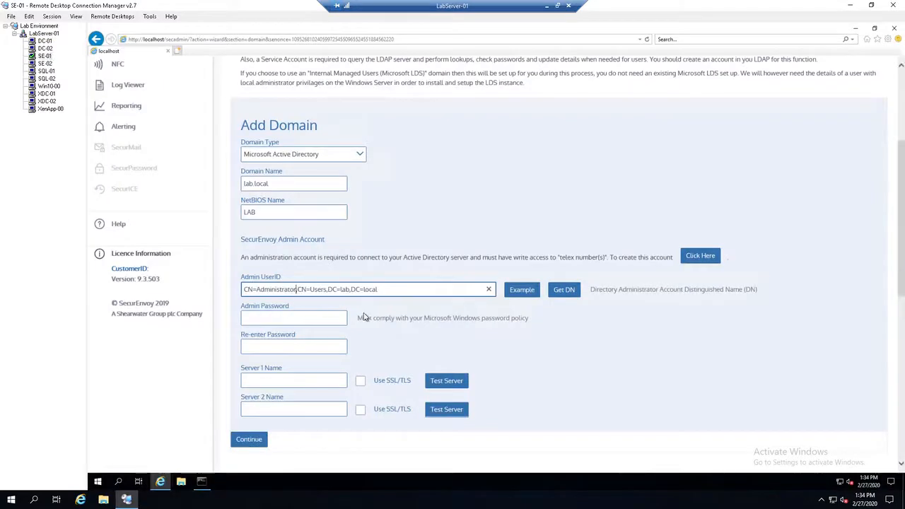
pyautogui.press('BackSpace')
pyautogui.press('BackSpace')
pyautogui.press('BackSpace')
pyautogui.press('BackSpace')
pyautogui.press('BackSpace')
pyautogui.press('BackSpace')
pyautogui.press('BackSpace')
pyautogui.press('BackSpace')
pyautogui.press('BackSpace')
pyautogui.press('BackSpace')
pyautogui.press('BackSpace')
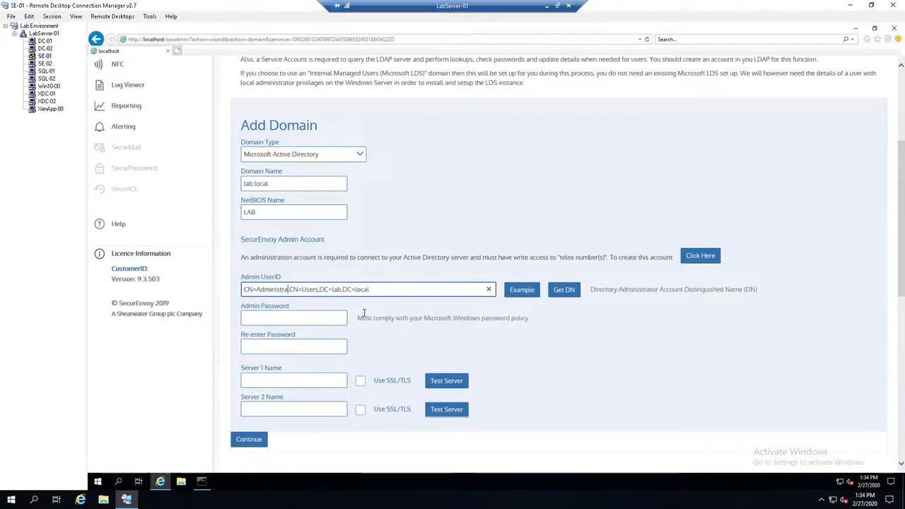
pyautogui.press('BackSpace')
pyautogui.press('BackSpace')
pyautogui.write('Sec')
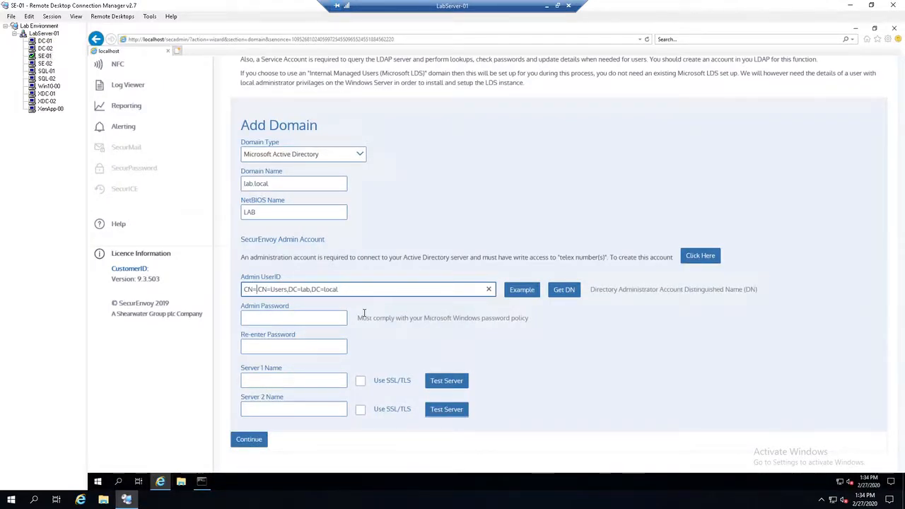
pyautogui.write('urEnvoySer')
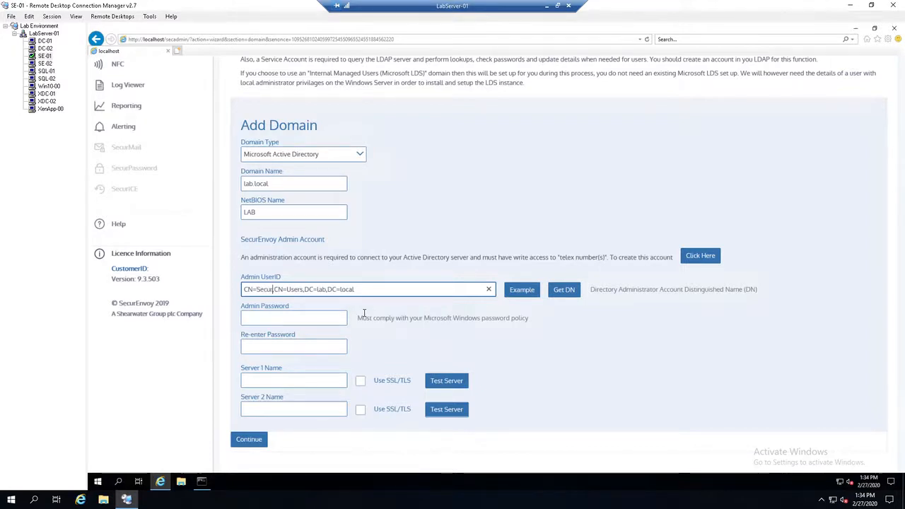
pyautogui.write('vice,')
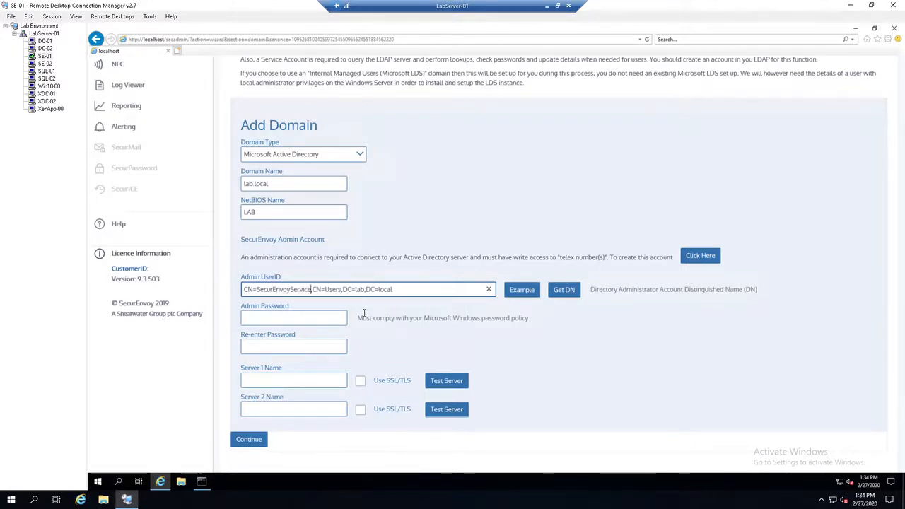
# Step: Enter the service account's password in Admin Password and repeat it in Re-enter Password
pyautogui.press('Tab')
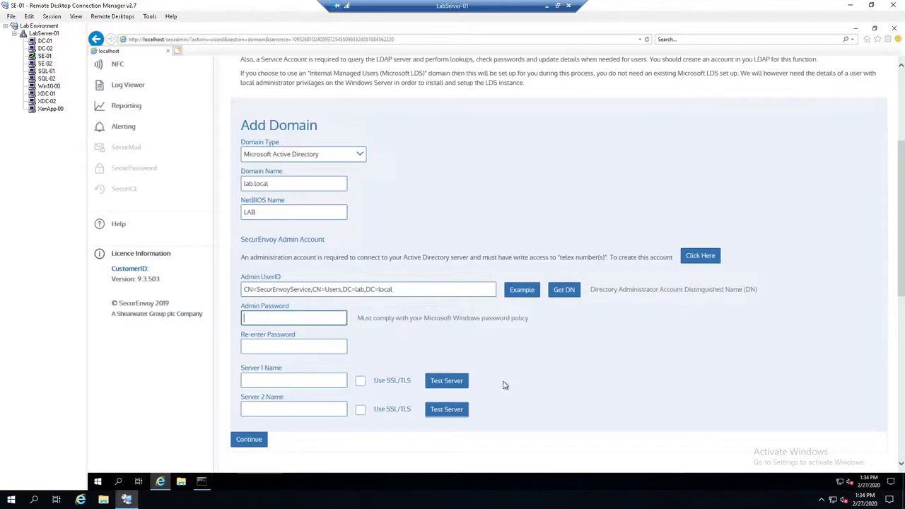
pyautogui.write('****************')
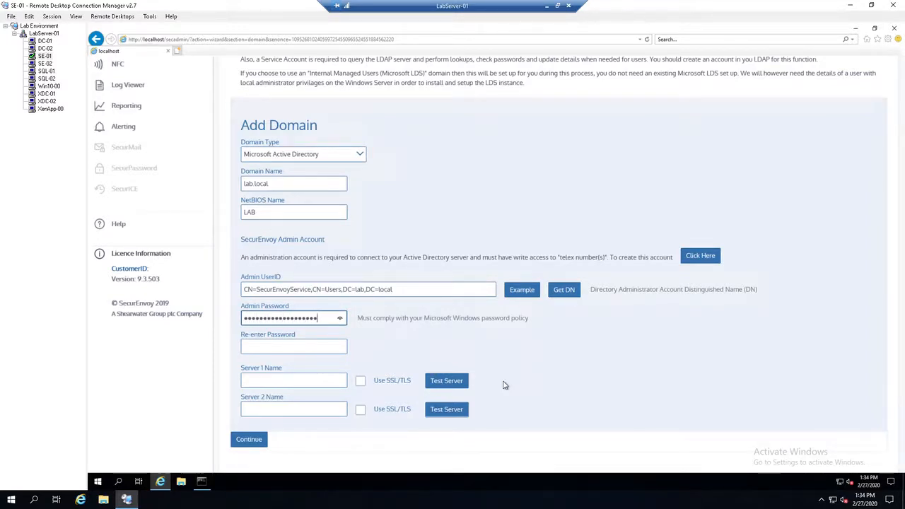
pyautogui.press('Tab')
pyautogui.write('*****************')
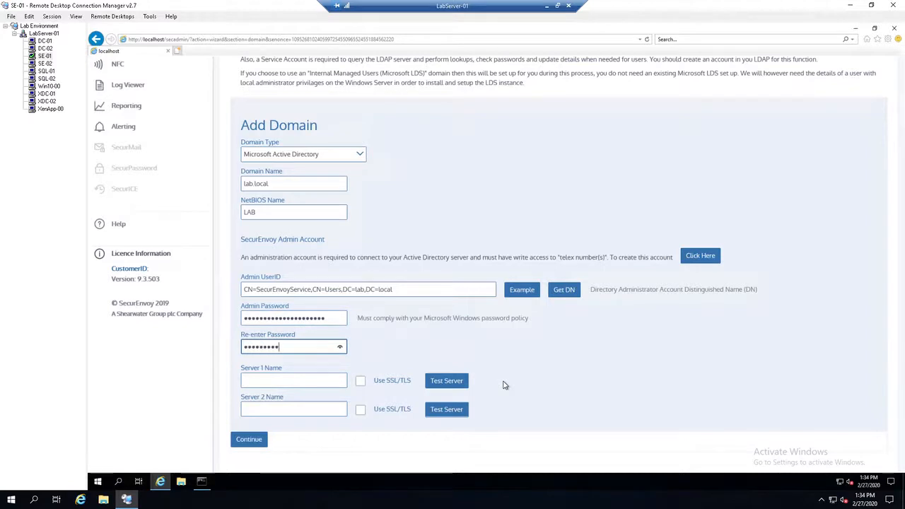
pyautogui.write('***')
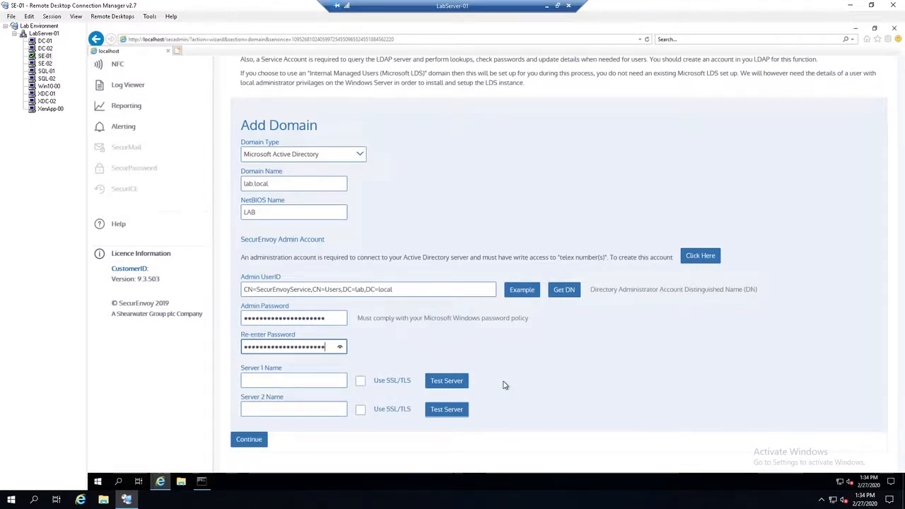
# Step: Set Server 1 Name to dc-01.lab.local and Server 2 Name to dc-02.lab.local
pyautogui.press('Tab')
pyautogui.press('Tab')
pyautogui.press('Tab')
pyautogui.hotkey('shift', 'Tab')
pyautogui.hotkey('shift', 'Tab')
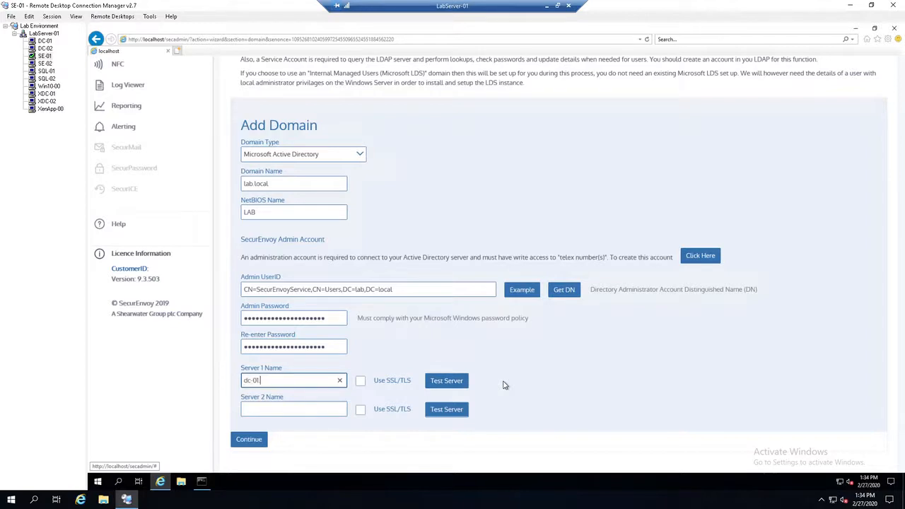
pyautogui.write('dc-01.lab.local')
pyautogui.press('Tab')
pyautogui.press('Tab')
pyautogui.press('Tab')
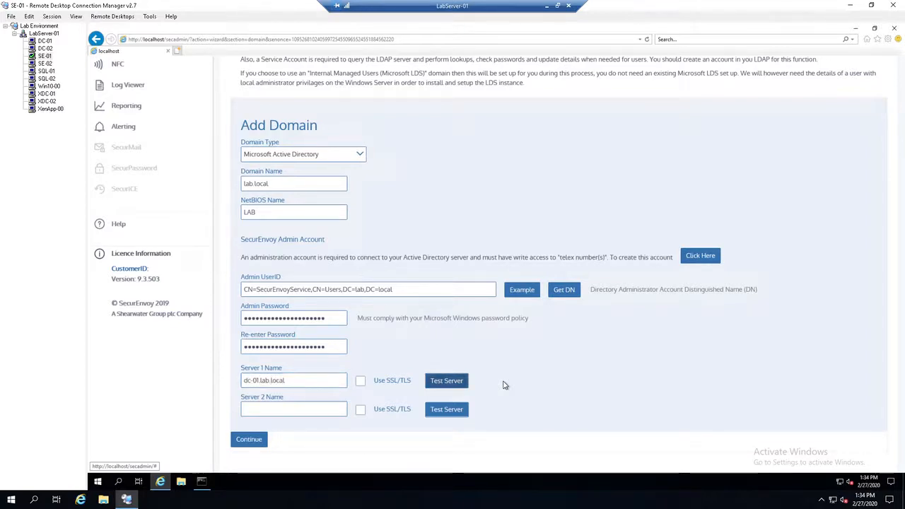
pyautogui.write('dc-02.')
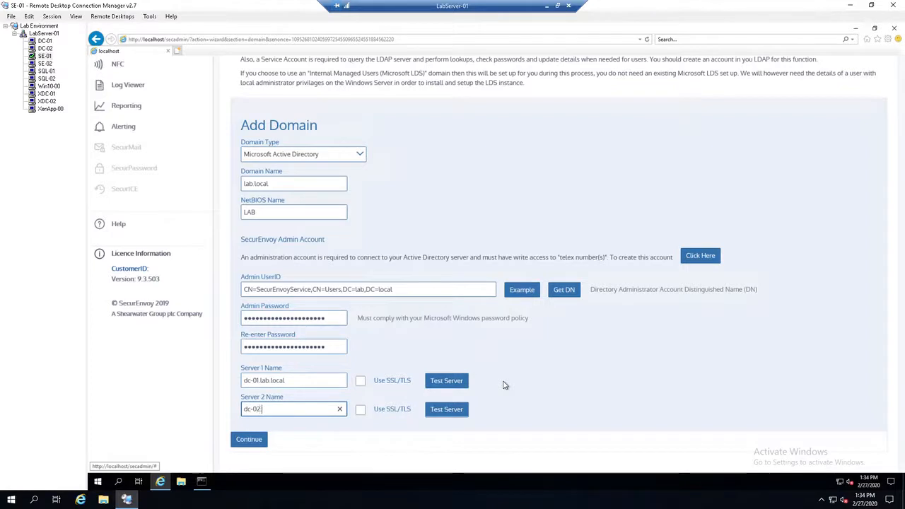
pyautogui.write('lab.local')
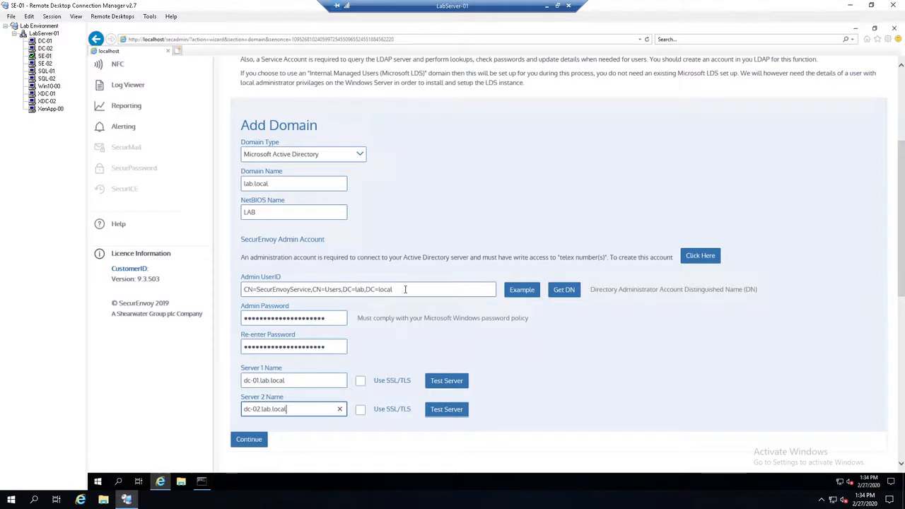
pyautogui.moveTo(405, 289); pyautogui.dragTo(312, 289)
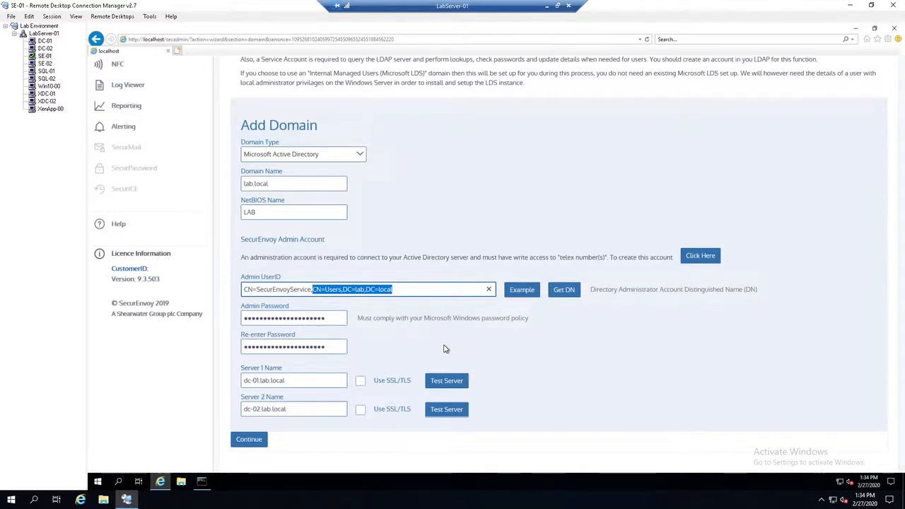
pyautogui.click(554, 360)
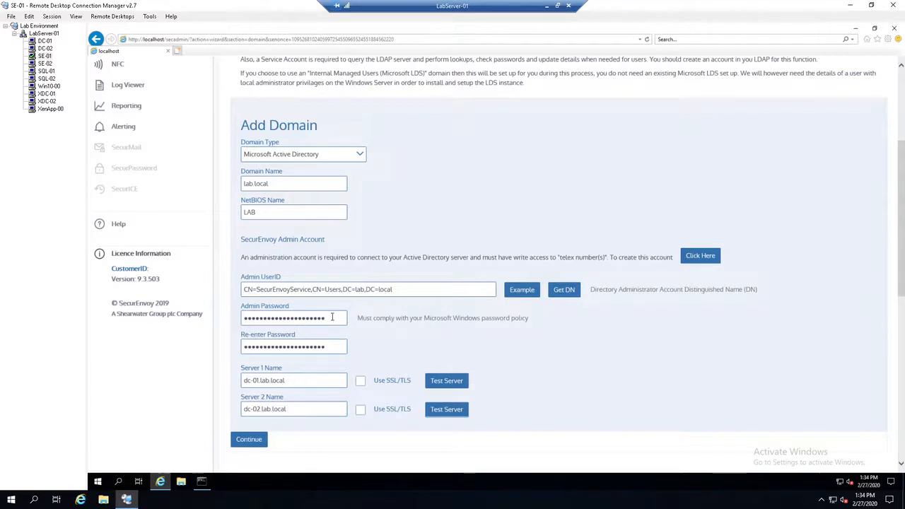
pyautogui.click(361, 381)
pyautogui.click(361, 382)
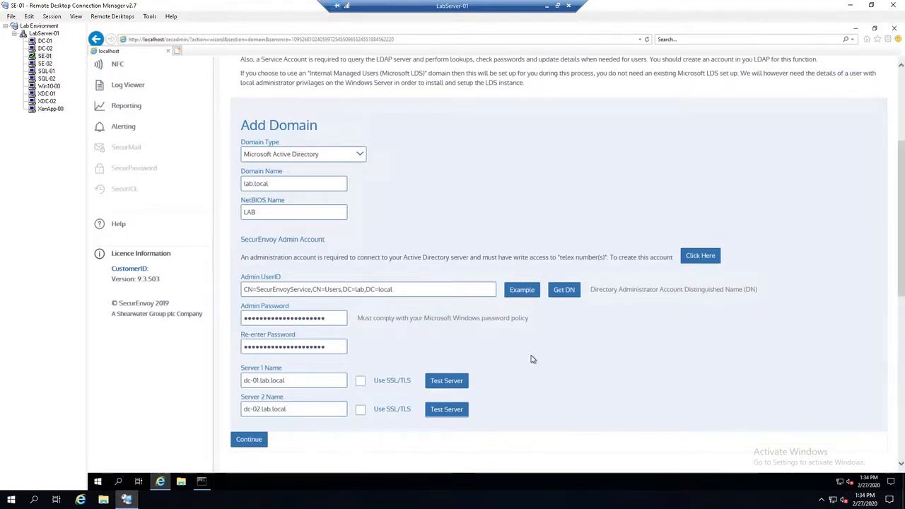
# Step: Test the connections to Server 1 and Server 2, closing each test result
pyautogui.scroll(3, 532, 361)
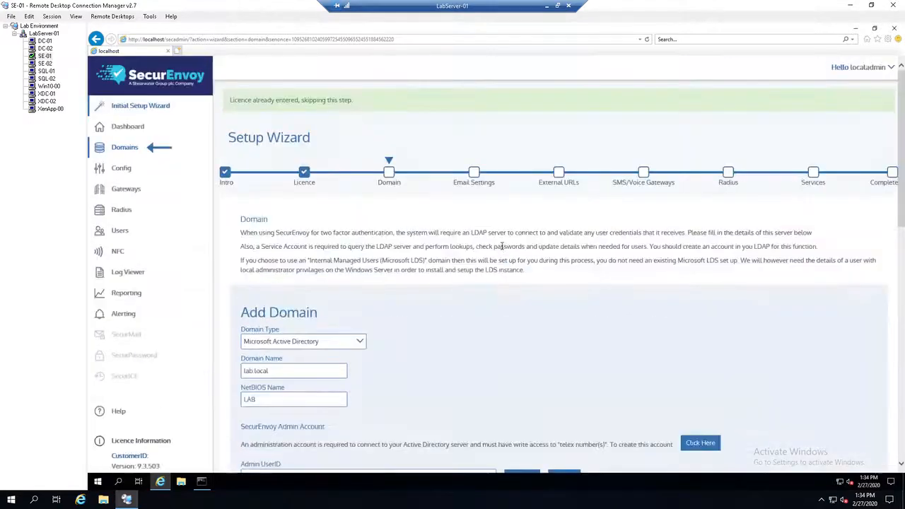
pyautogui.scroll(-4, 511, 287)
pyautogui.click(446, 320)
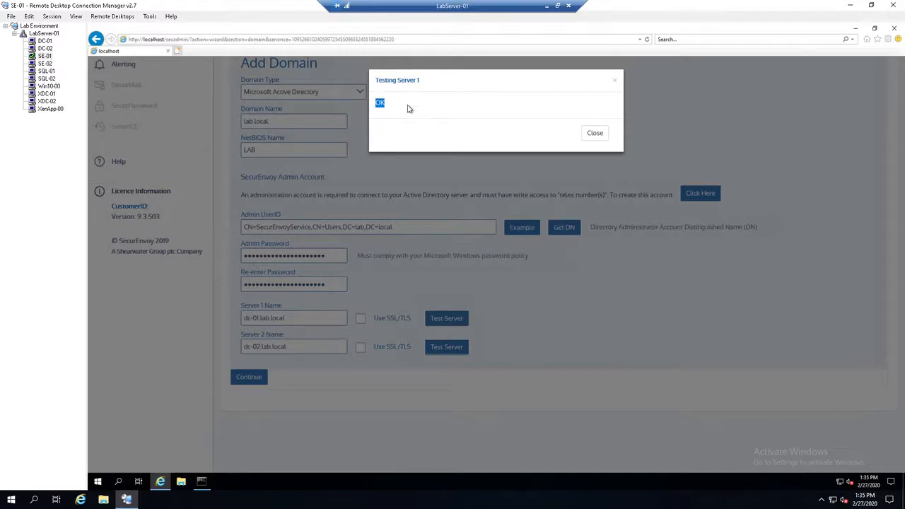
pyautogui.click(594, 134)
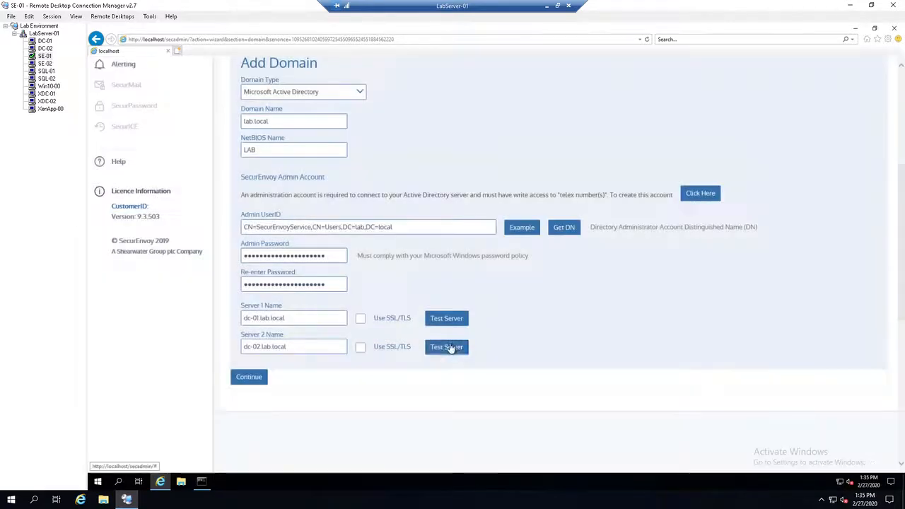
pyautogui.click(444, 347)
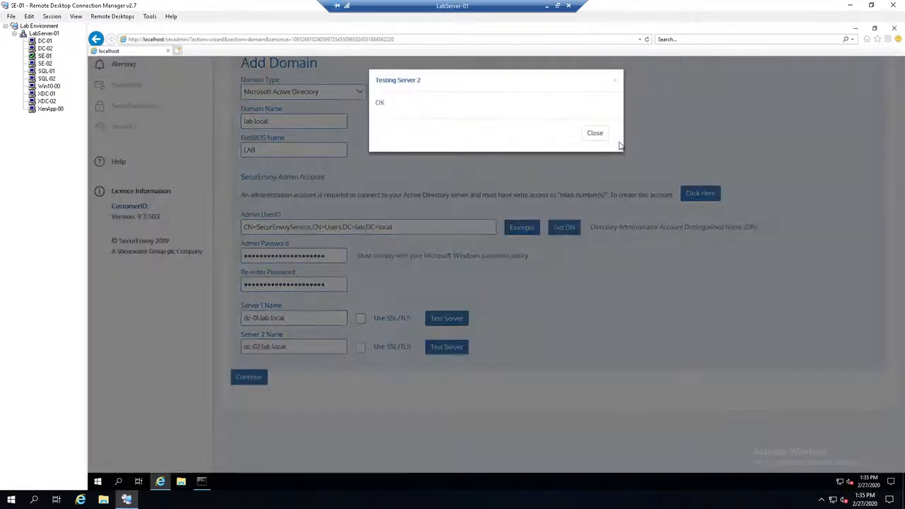
pyautogui.click(594, 134)
# Step: Submit the lab.local domain settings and continue to the wizard's Email Settings stage
pyautogui.scroll(2, 544, 270)
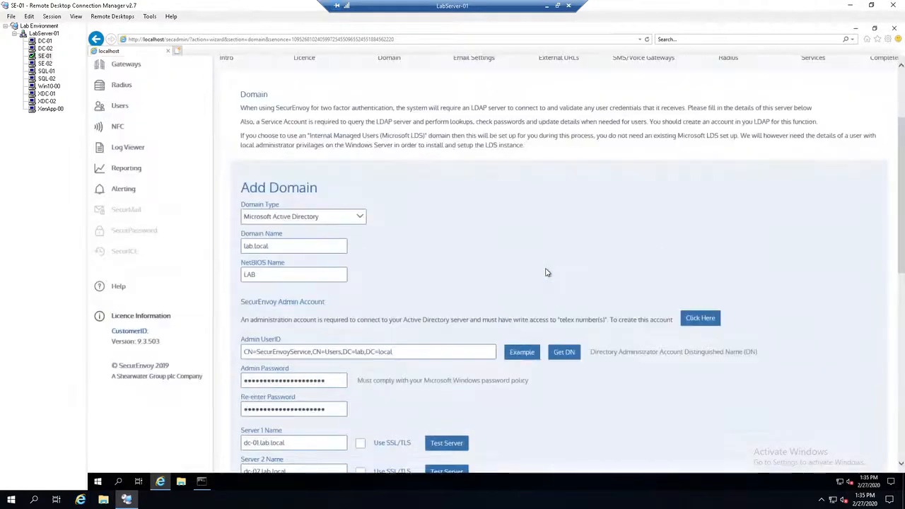
pyautogui.scroll(-1, 546, 268)
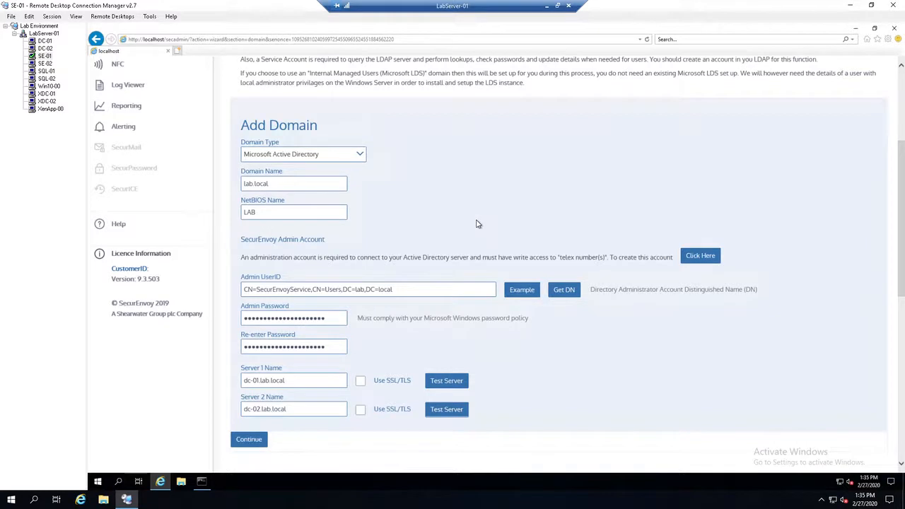
pyautogui.click(249, 439)
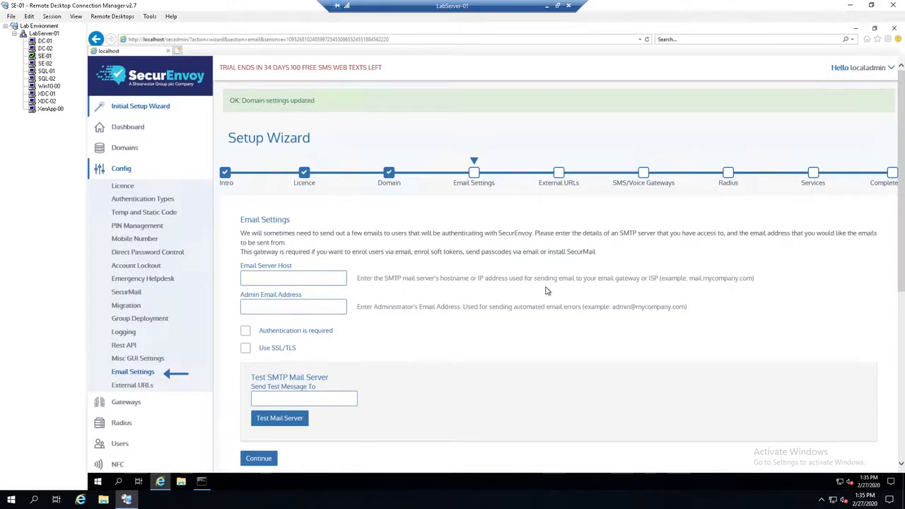
# Step: Set the Email Server Host to smtp.us.exg7.exghost.com:587
pyautogui.scroll(-2, 488, 270)
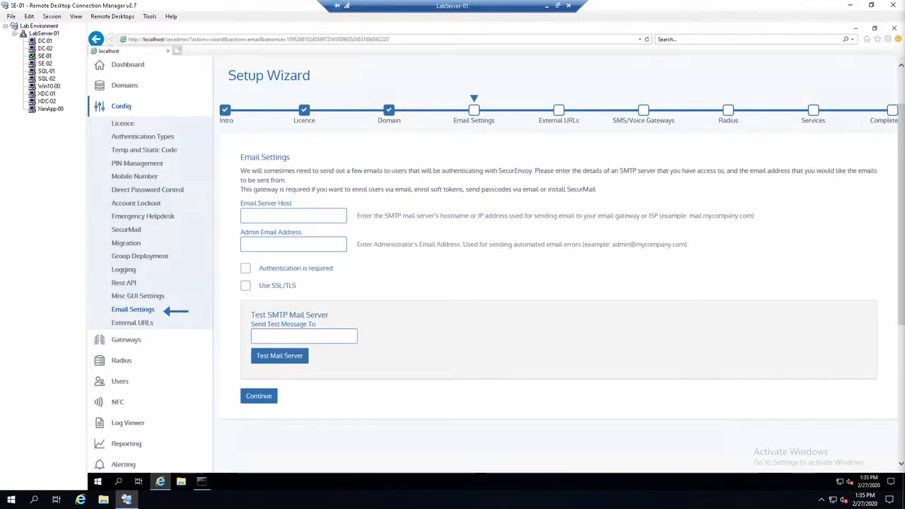
pyautogui.click(282, 215)
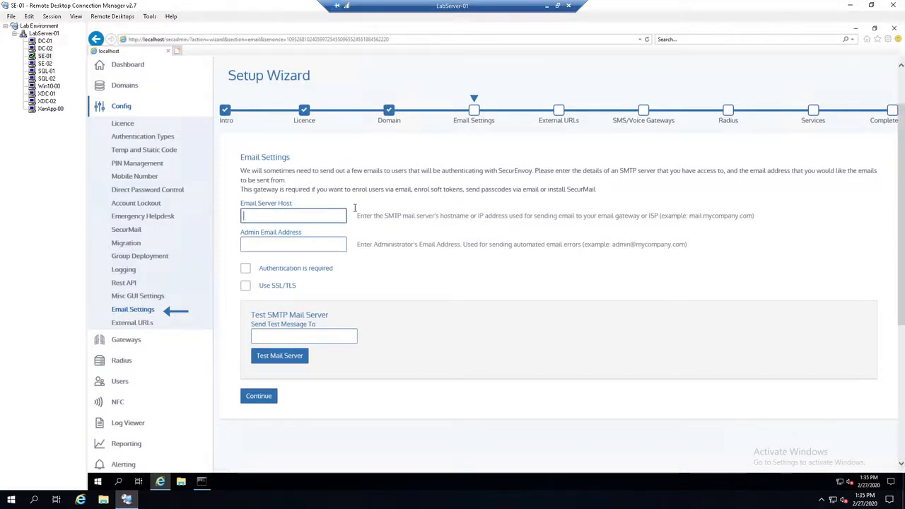
pyautogui.write('smtp')
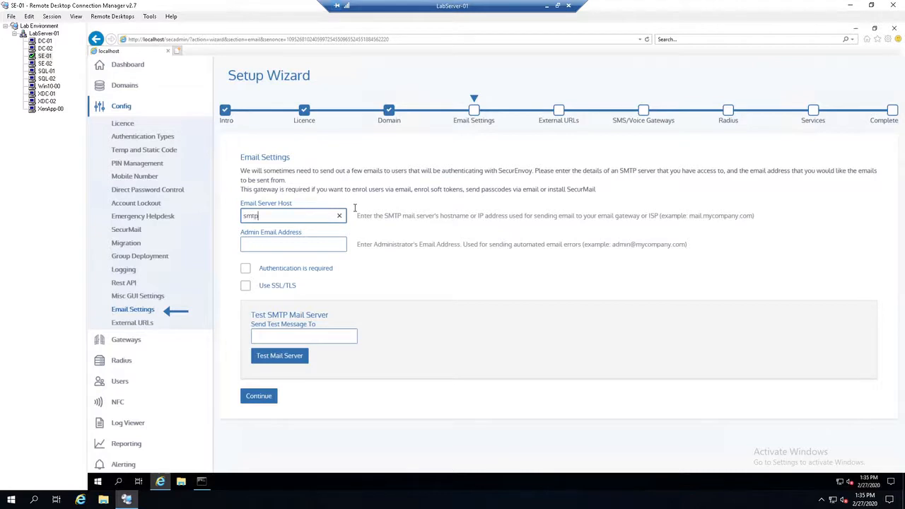
pyautogui.write('.us.exg7.exghost.com')
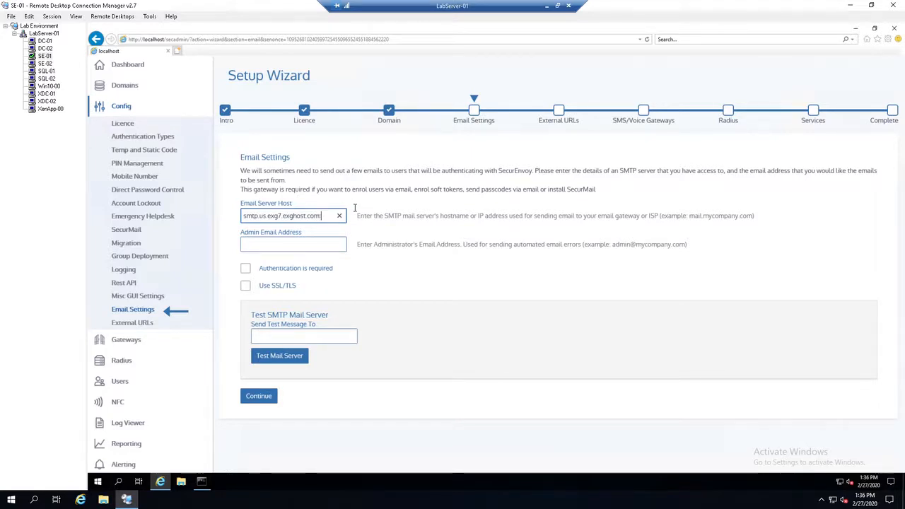
pyautogui.write(':587')
# Step: Fill in the Admin Email Address with the administrator's e-mail
pyautogui.press('Tab')
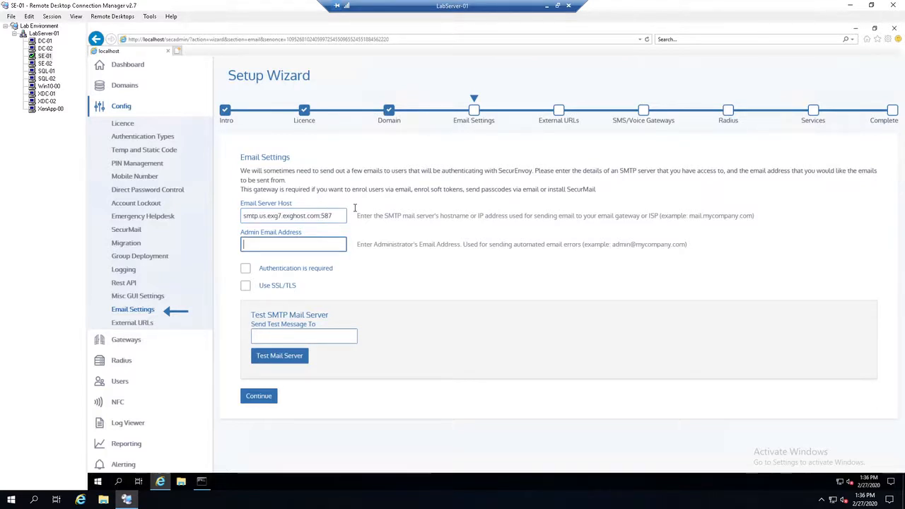
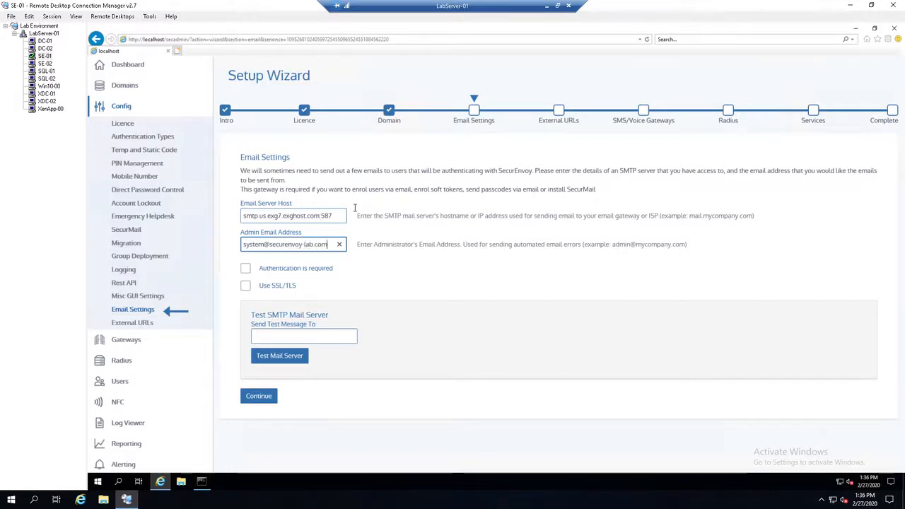
# Step: Require authentication for the mail server and copy the admin e-mail address into UserID
pyautogui.hotkey('ctrl', 'a')
pyautogui.hotkey('ctrl', 'c')
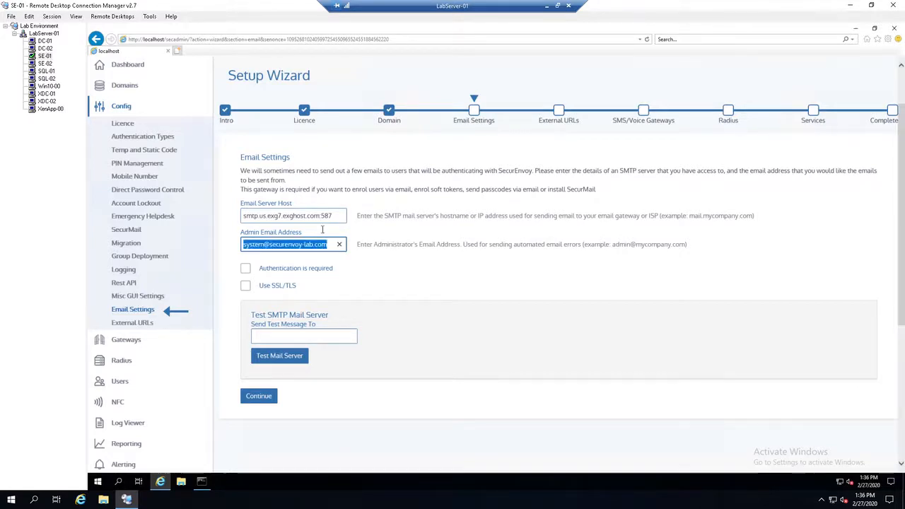
pyautogui.click(245, 270)
pyautogui.click(304, 298)
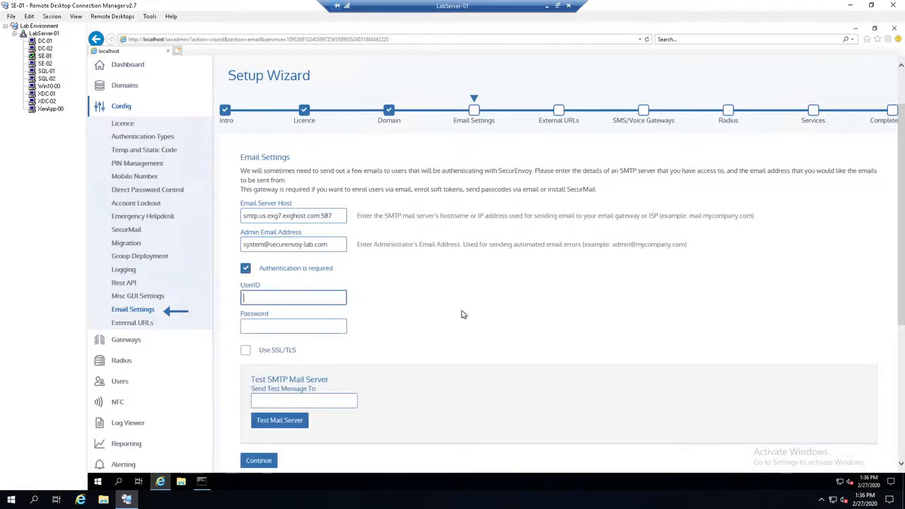
pyautogui.hotkey('ctrl', 'v')
# Step: Enter the mail account's password for SMTP authentication
pyautogui.click(306, 327)
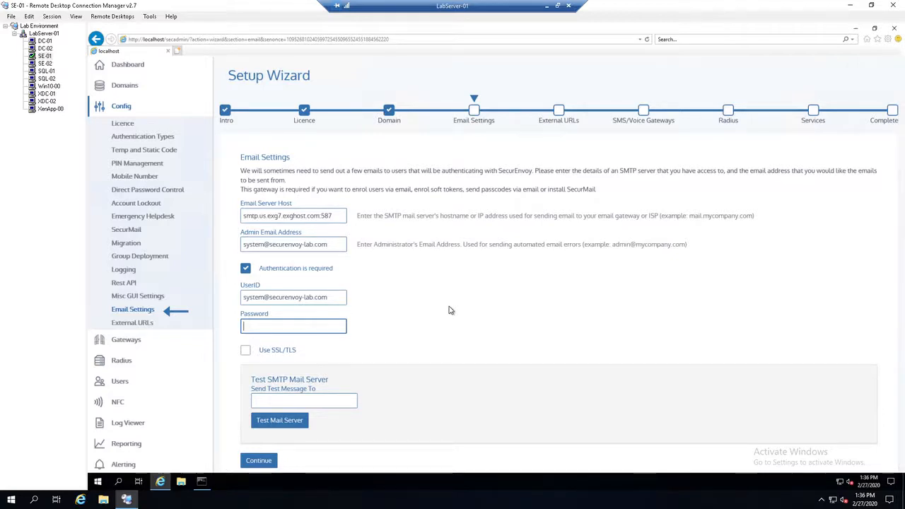
pyautogui.write('*****************')
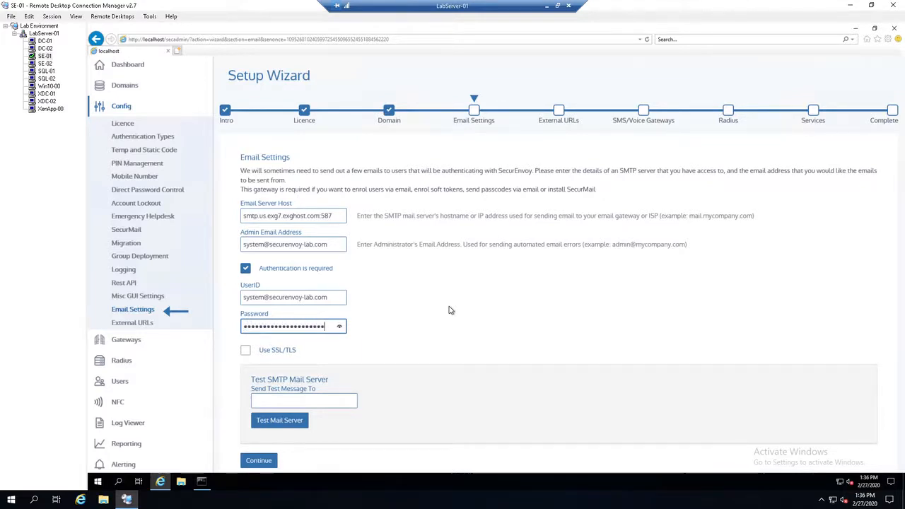
# Step: Enable SSL/TLS for the SMTP mail server
pyautogui.scroll(-3, 430, 293)
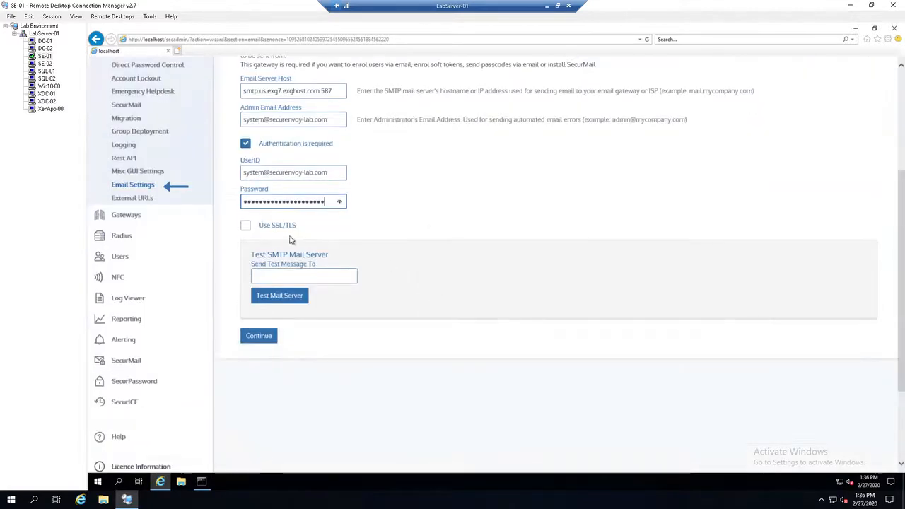
pyautogui.click(245, 224)
pyautogui.scroll(2, 408, 271)
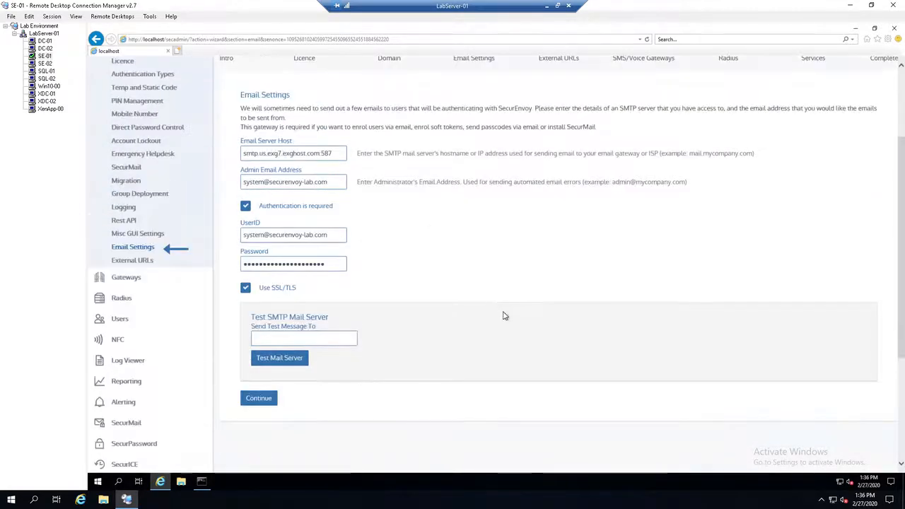
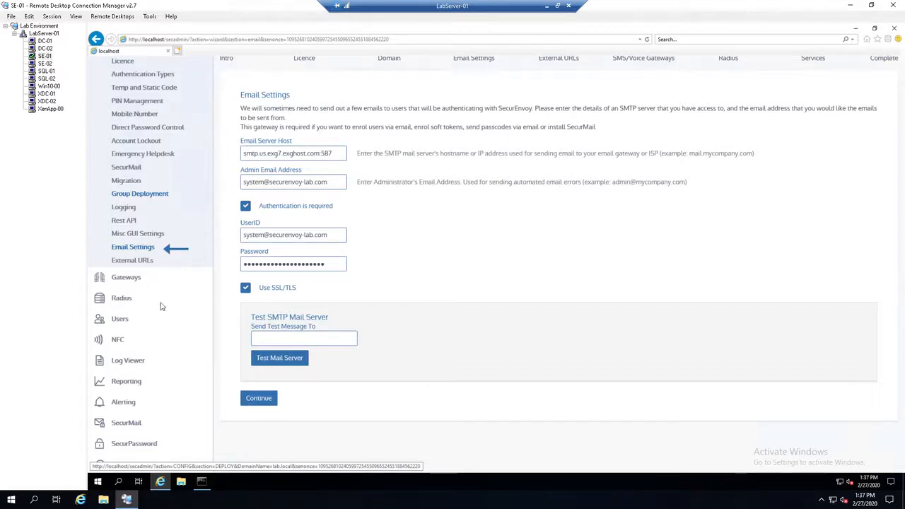
# Step: Clear the SMTP Password field and re-enter the mail account's password
pyautogui.click(326, 263)
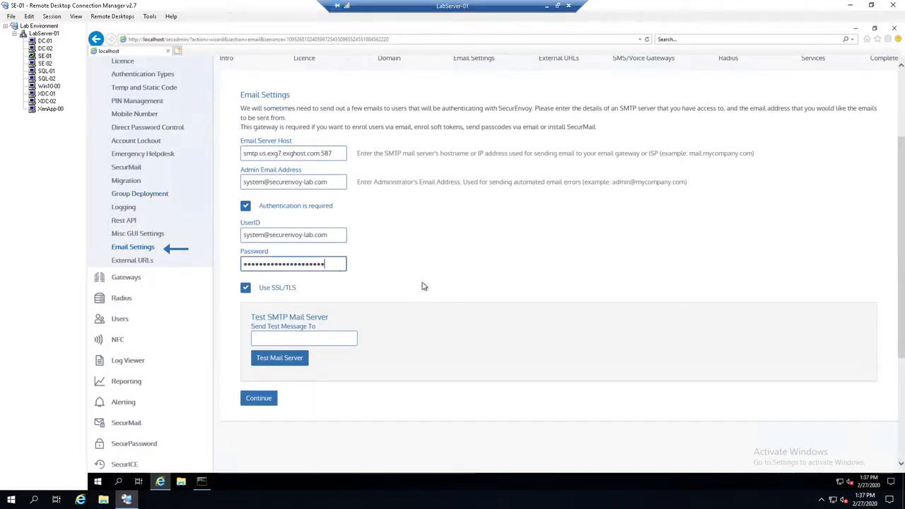
pyautogui.hotkey('ctrl', 'a')
pyautogui.press('BackSpace')
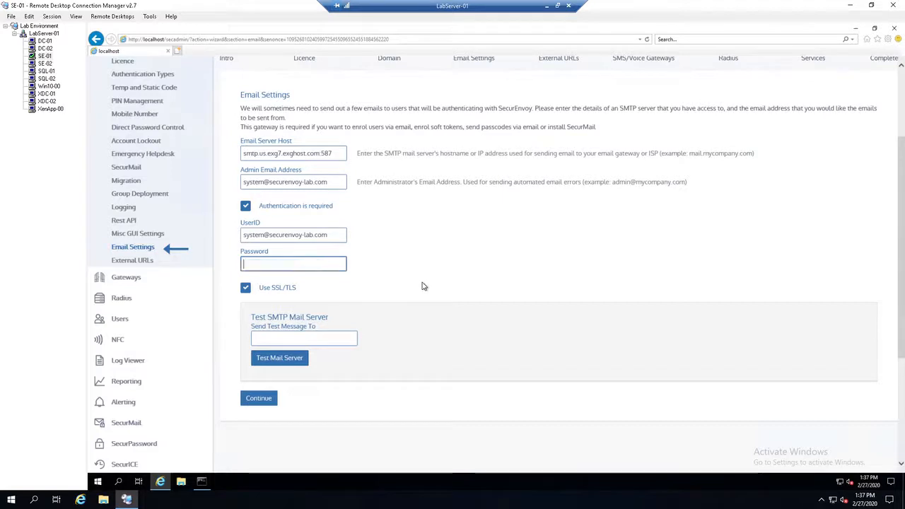
pyautogui.write('••••••••••••••')
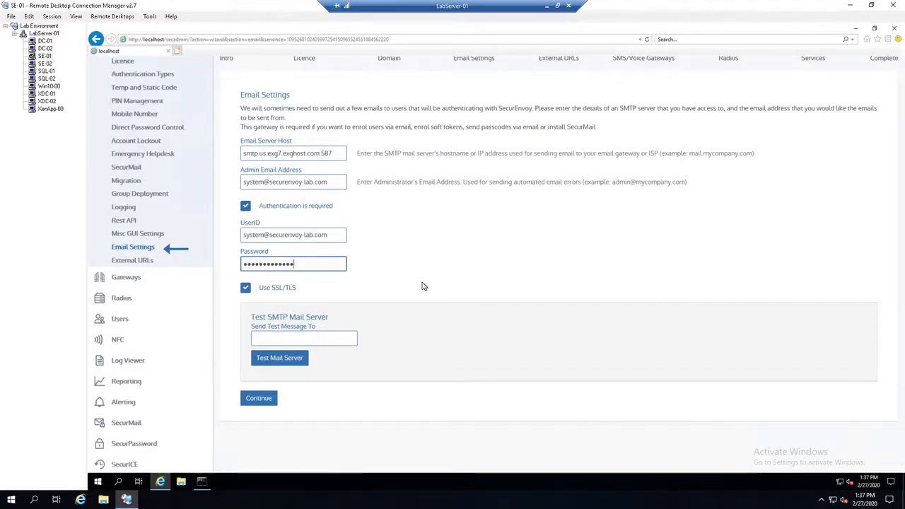
pyautogui.write('••••••')
pyautogui.click(507, 338)
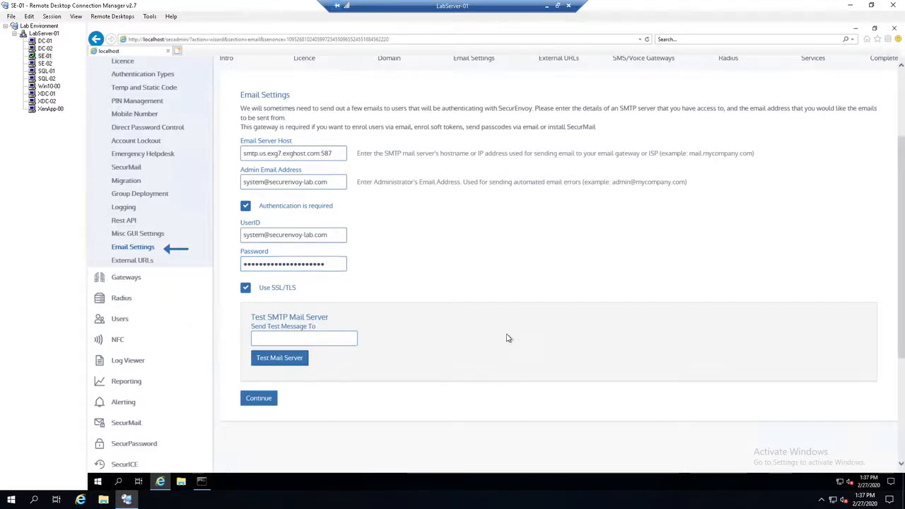
# Step: Send a test message through the SMTP mail server to the recipient's e-mail address and continue past Email Settings
pyautogui.press('Tab')
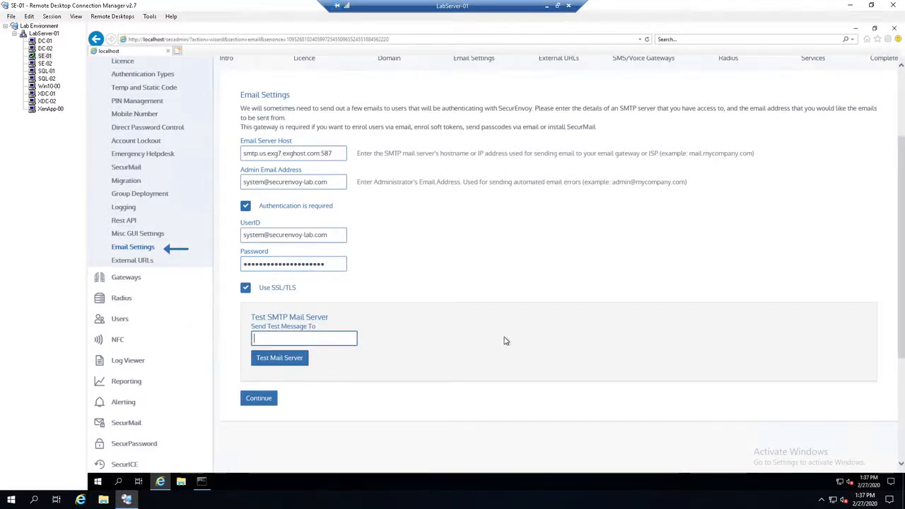
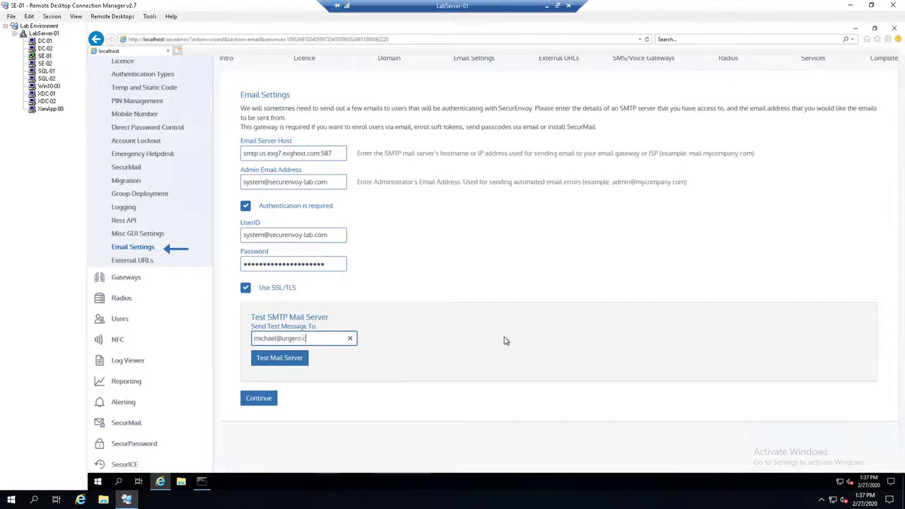
pyautogui.scroll(2, 471, 340)
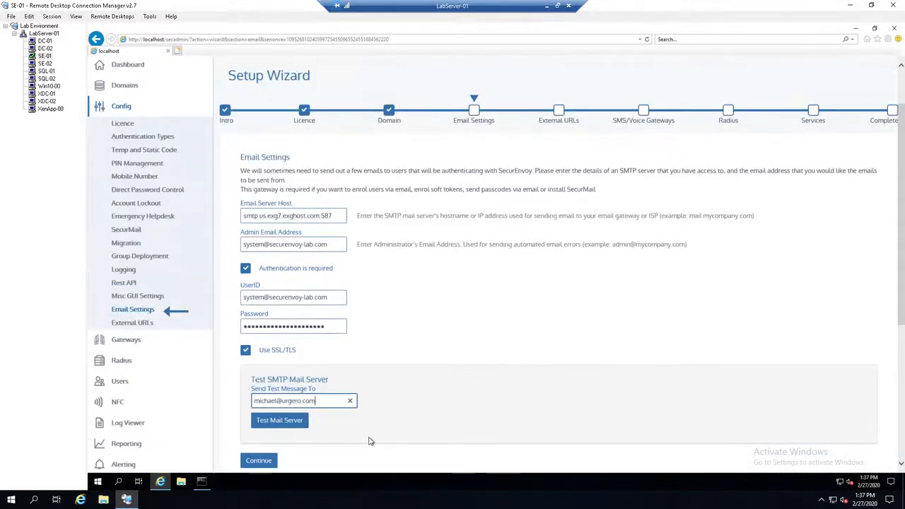
pyautogui.click(283, 422)
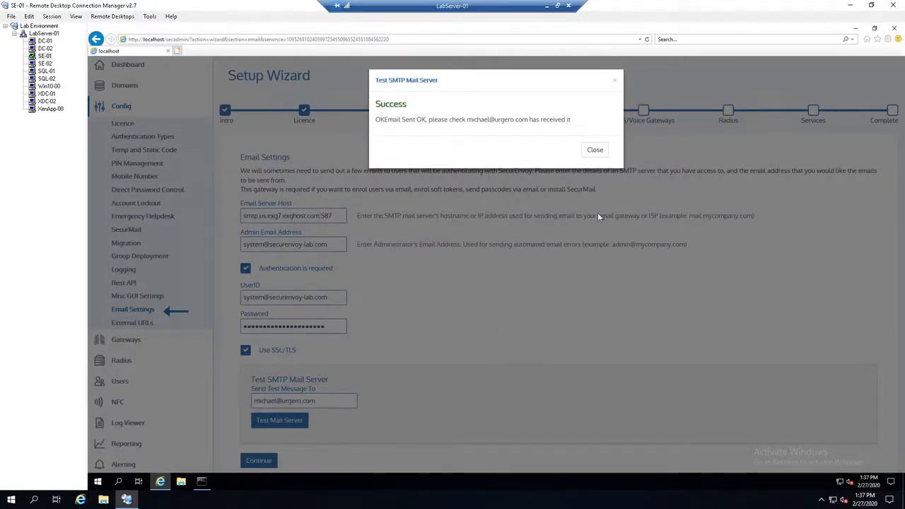
pyautogui.click(596, 150)
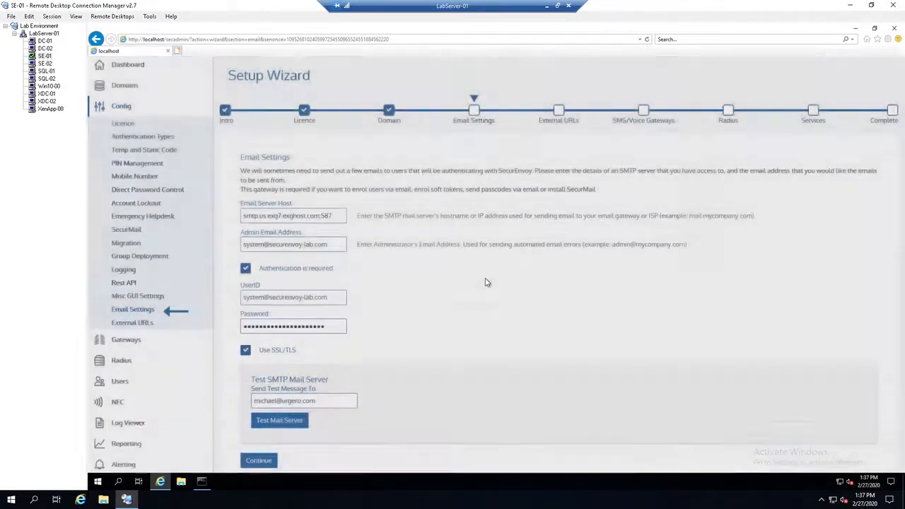
pyautogui.scroll(-1, 424, 318)
pyautogui.click(249, 398)
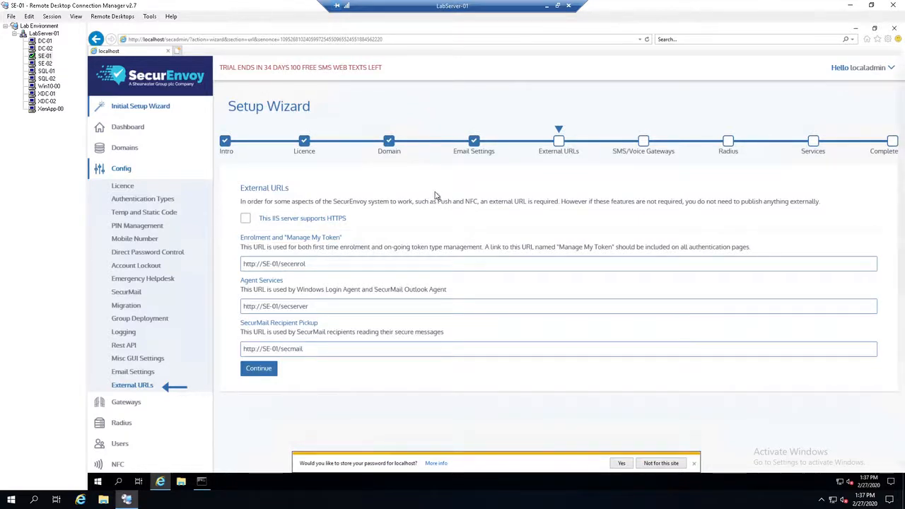
# Step: Keep the default external URLs with HTTPS support left off and continue to the gateway configuration
pyautogui.click(325, 264)
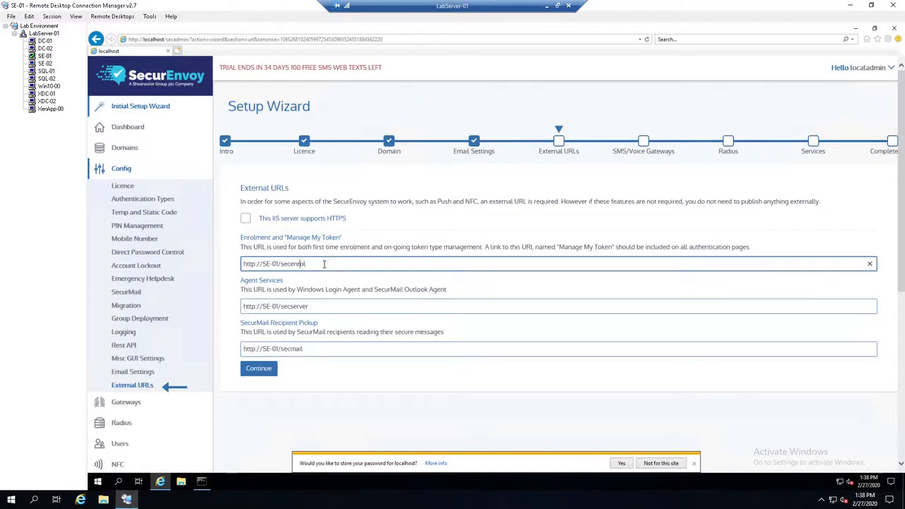
pyautogui.press('Left')
pyautogui.press('Left')
pyautogui.press('Left')
pyautogui.press('Left')
pyautogui.hotkey('shift', 'Left')
pyautogui.hotkey('shift', 'Left')
pyautogui.click(354, 263)
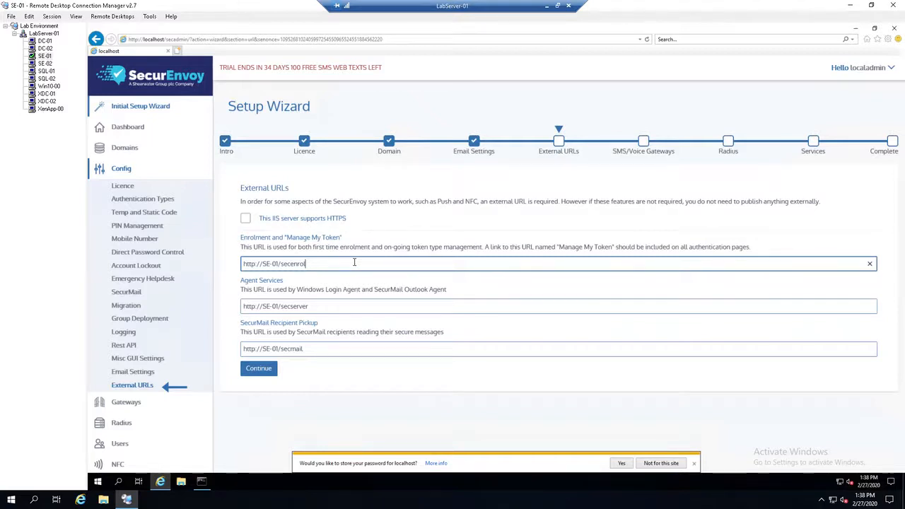
pyautogui.click(258, 368)
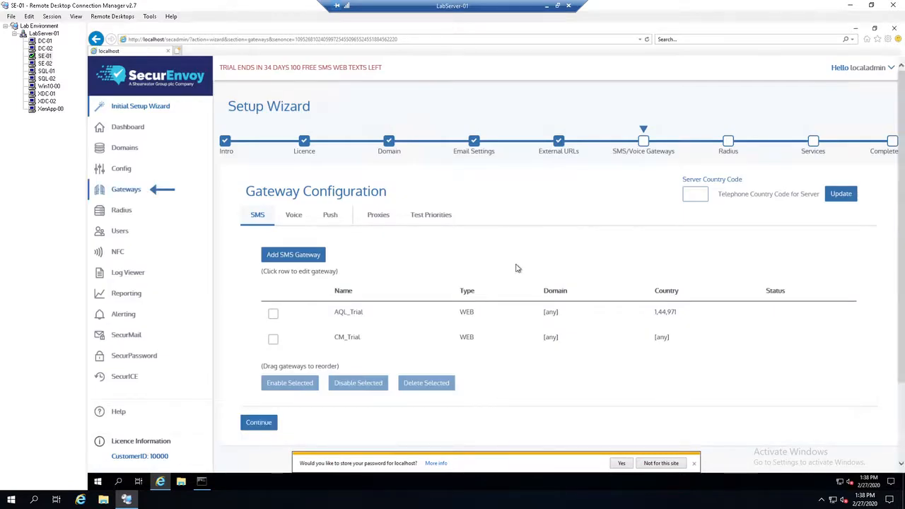
# Step: Set the Server Country Code to 1 and update the gateway configuration
pyautogui.click(691, 197)
pyautogui.write('1')
pyautogui.press('BackSpace')
pyautogui.press('BackSpace')
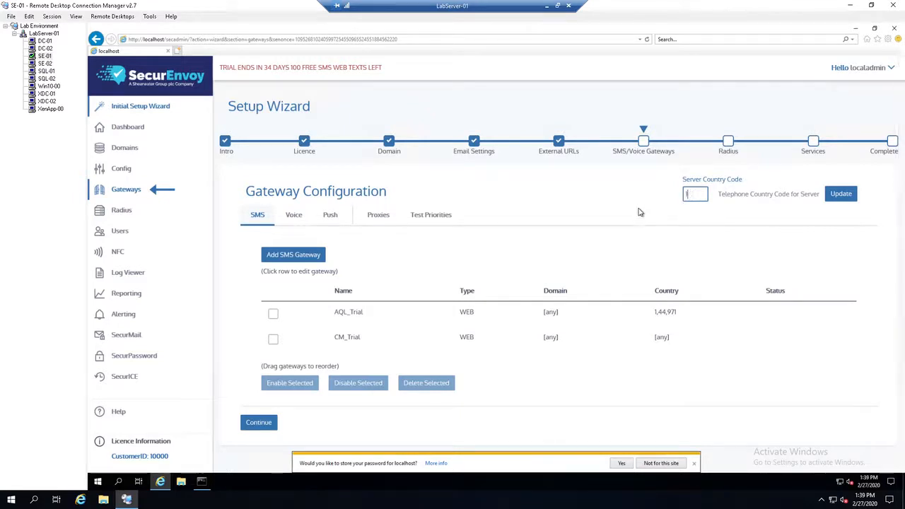
pyautogui.write('1')
pyautogui.click(840, 194)
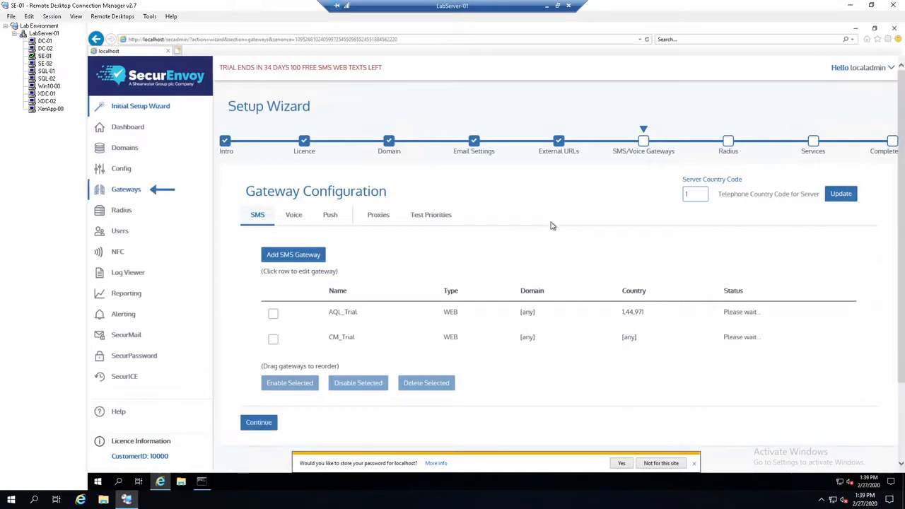
# Step: Review the Voice, Push and SMS gateways, dismiss the browser's password-storage prompt and continue to the Radius settings
pyautogui.click(295, 216)
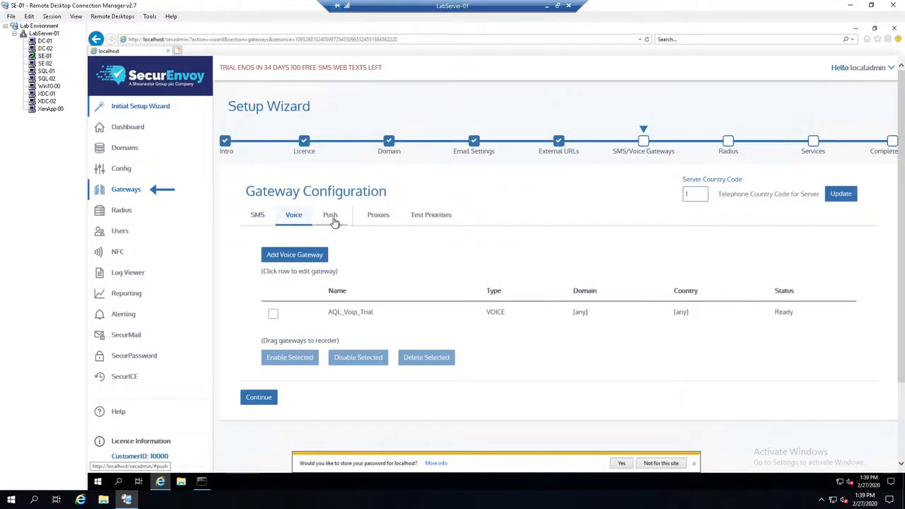
pyautogui.click(332, 218)
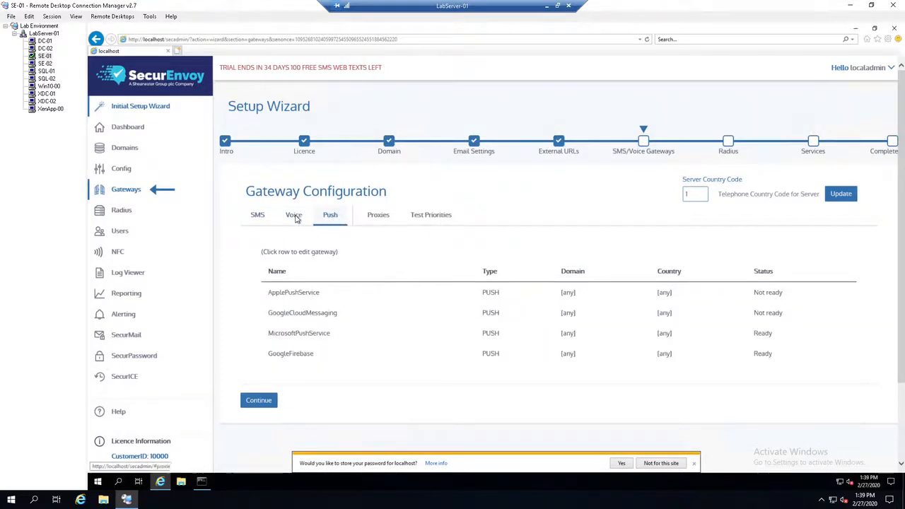
pyautogui.click(259, 218)
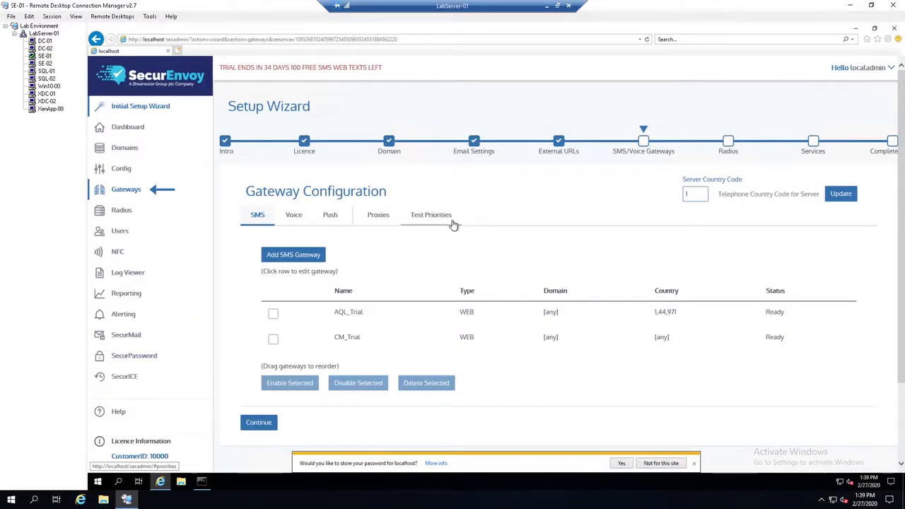
pyautogui.scroll(-2, 689, 449)
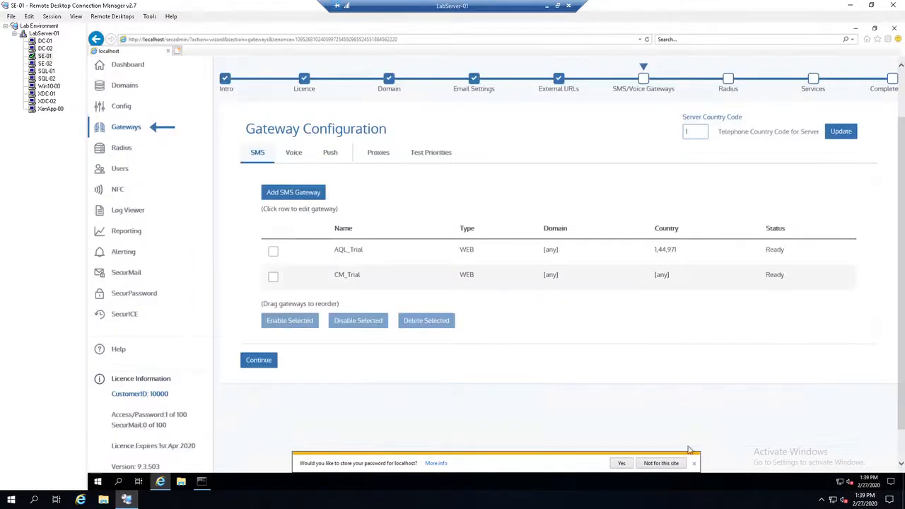
pyautogui.click(694, 463)
pyautogui.scroll(2, 523, 350)
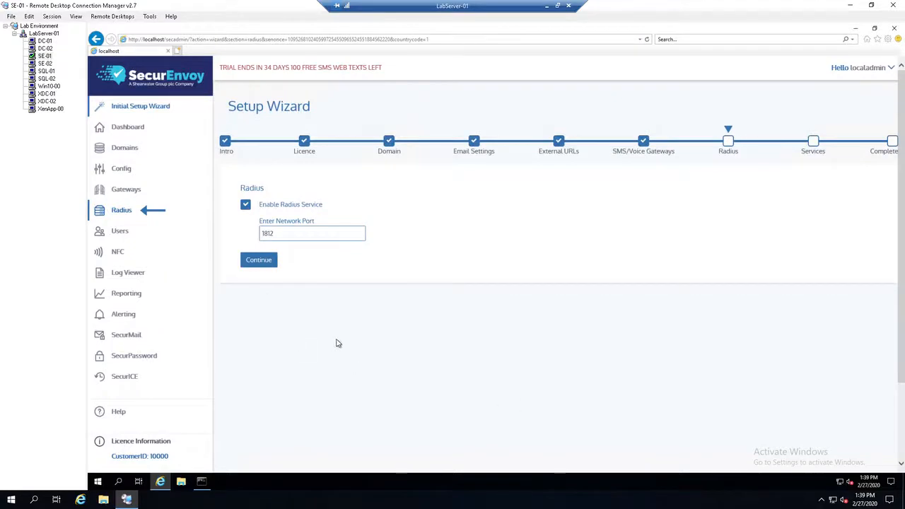
# Step: Keep the Radius service enabled on port 1812 and complete the setup wizard through to the dashboard
pyautogui.doubleClick(304, 233)
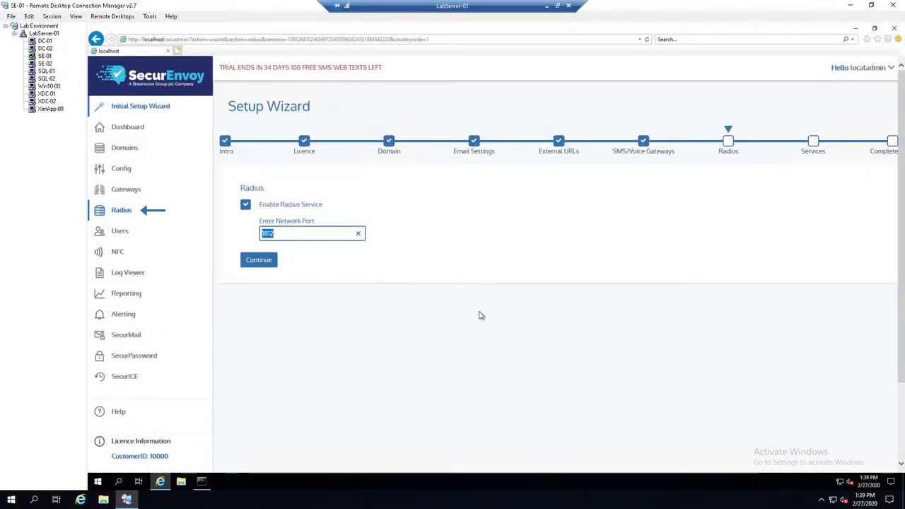
pyautogui.click(521, 318)
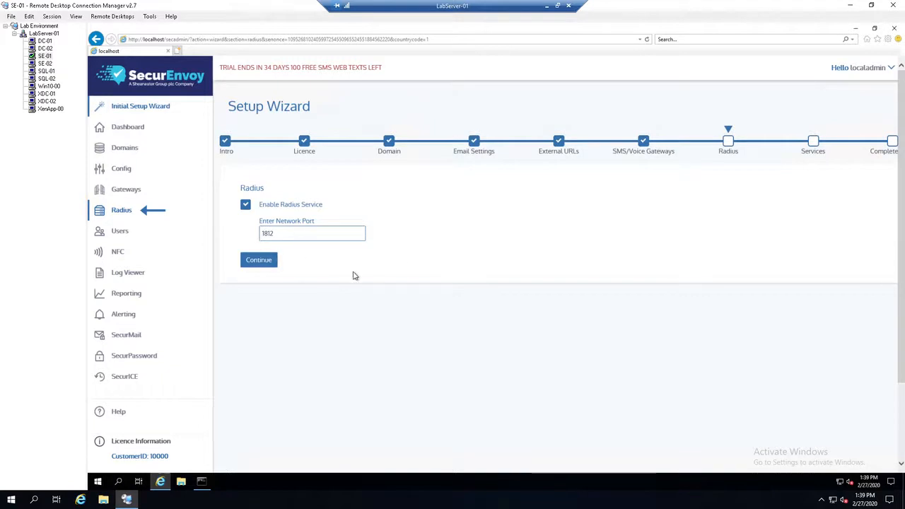
pyautogui.click(258, 260)
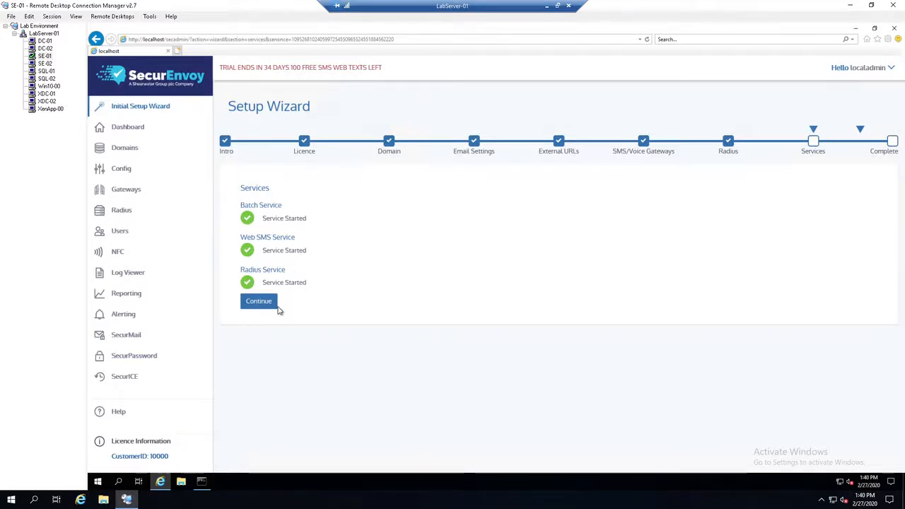
pyautogui.click(259, 301)
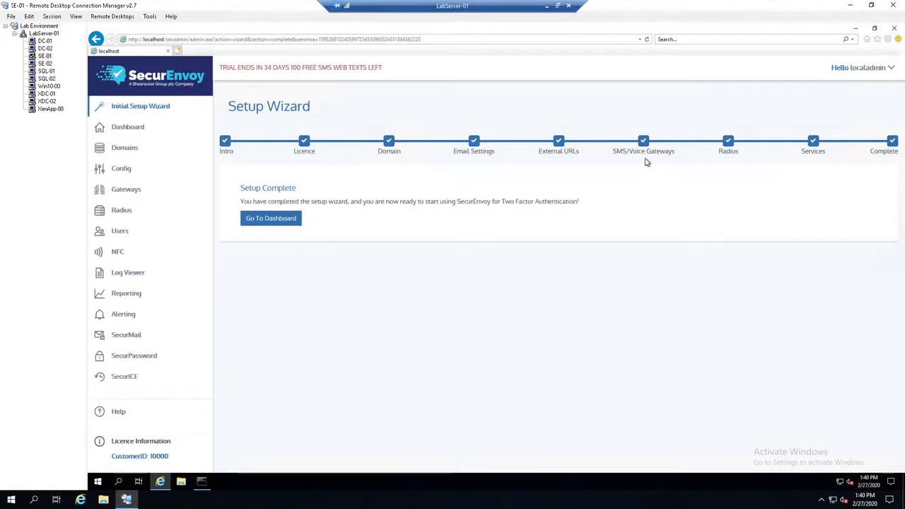
pyautogui.click(270, 219)
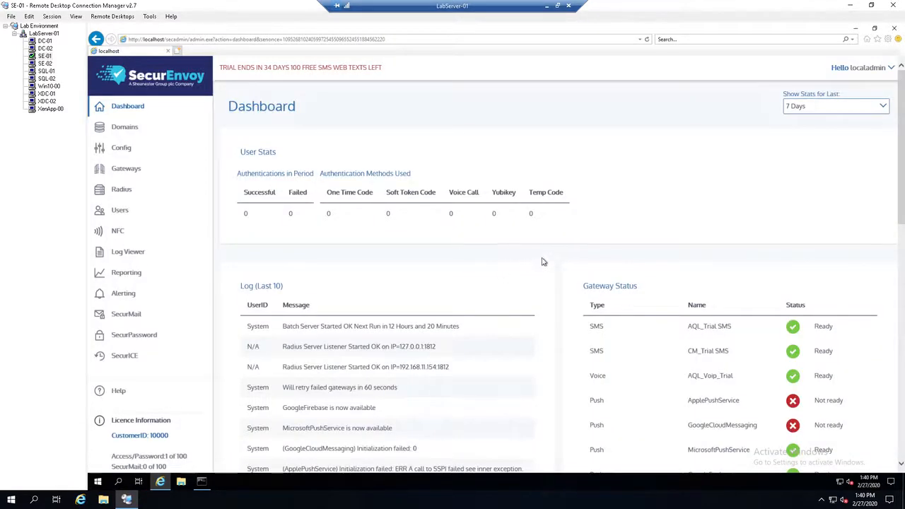
# Step: Examine the dashboard's user stats, log, gateway, service and domain status, and the server stats for the last 7 days
pyautogui.scroll(-1, 565, 308)
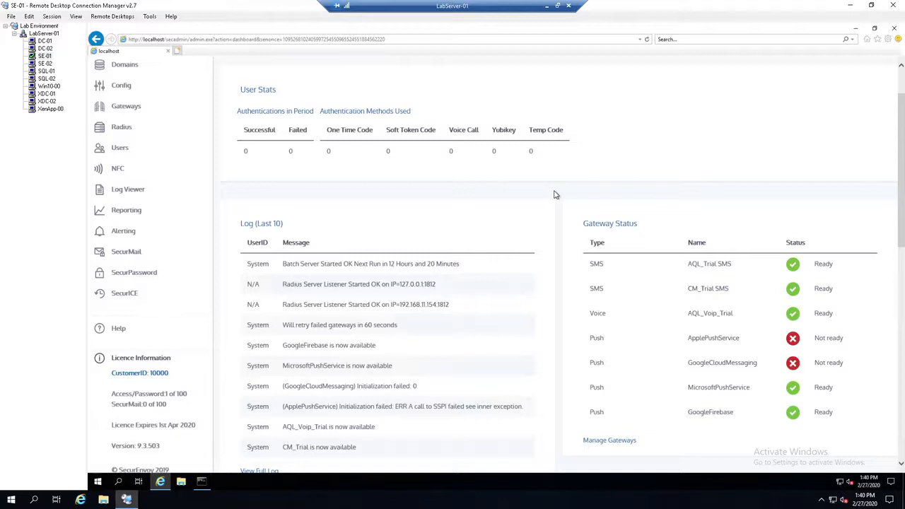
pyautogui.scroll(1, 544, 223)
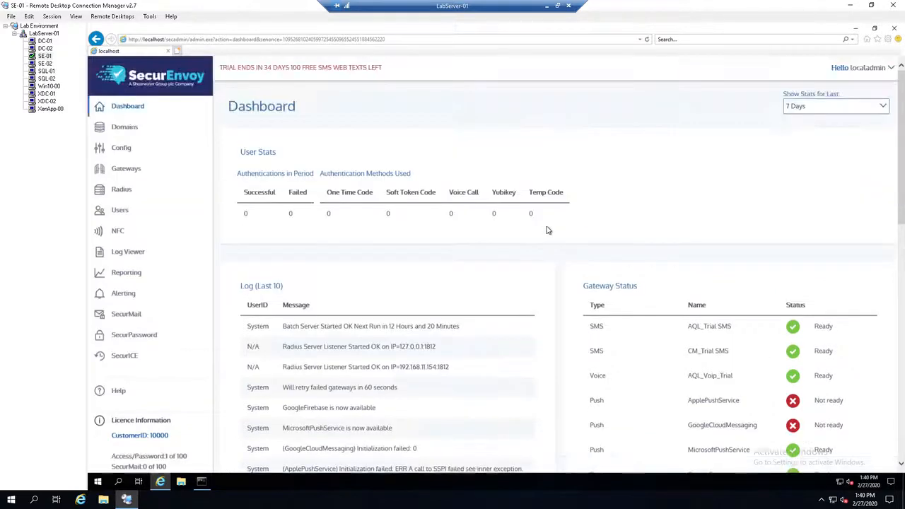
pyautogui.click(109, 132)
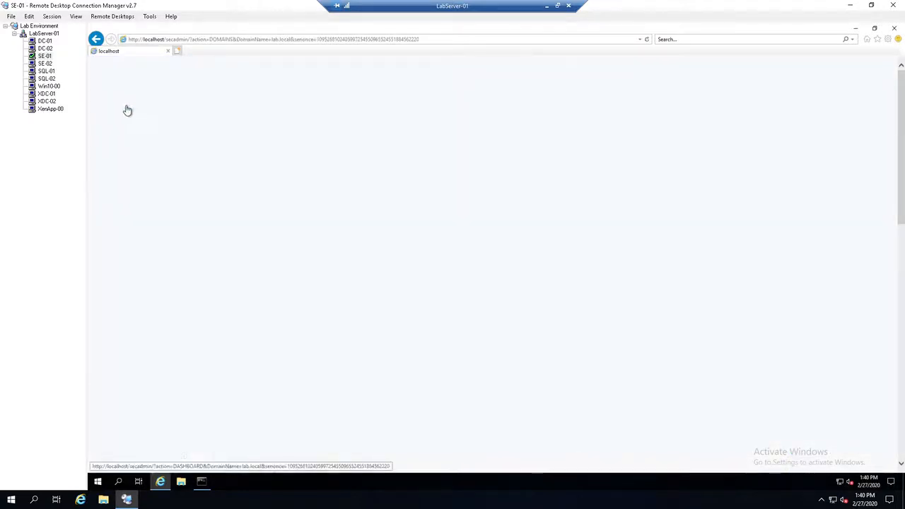
pyautogui.click(128, 108)
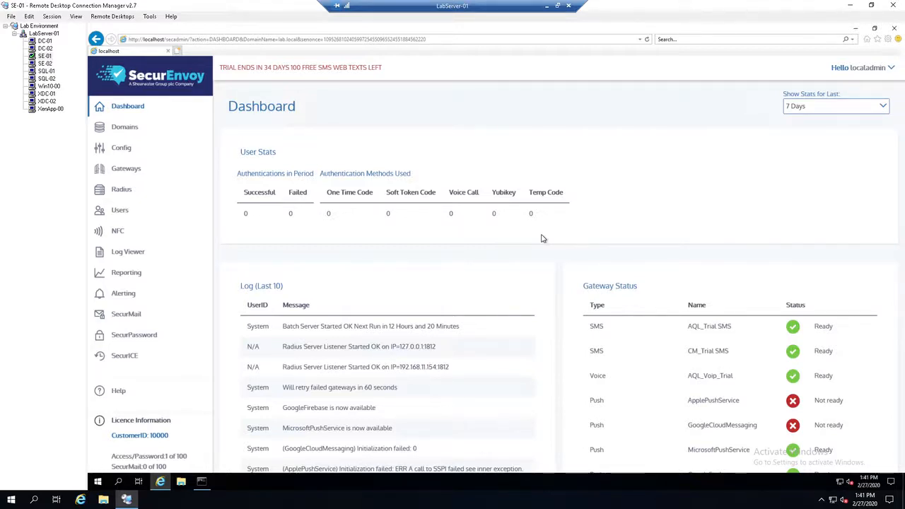
pyautogui.click(839, 112)
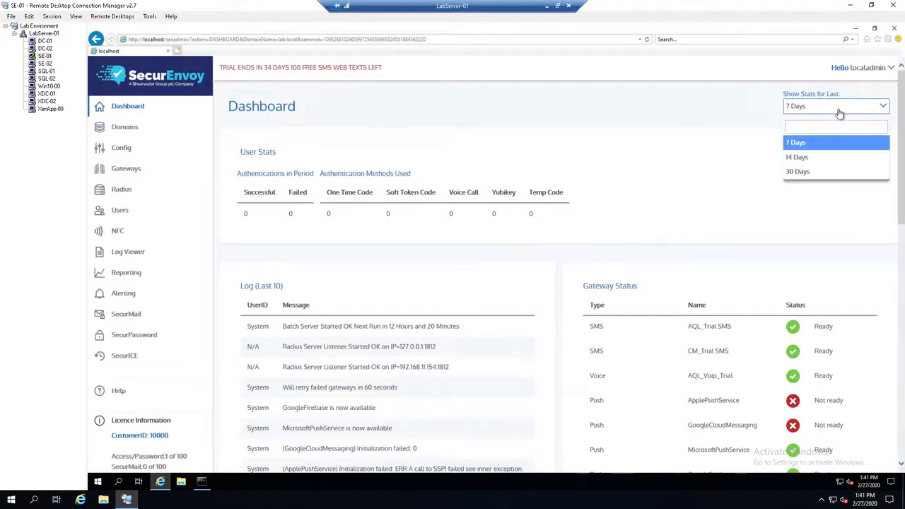
pyautogui.click(798, 144)
pyautogui.scroll(-2, 537, 304)
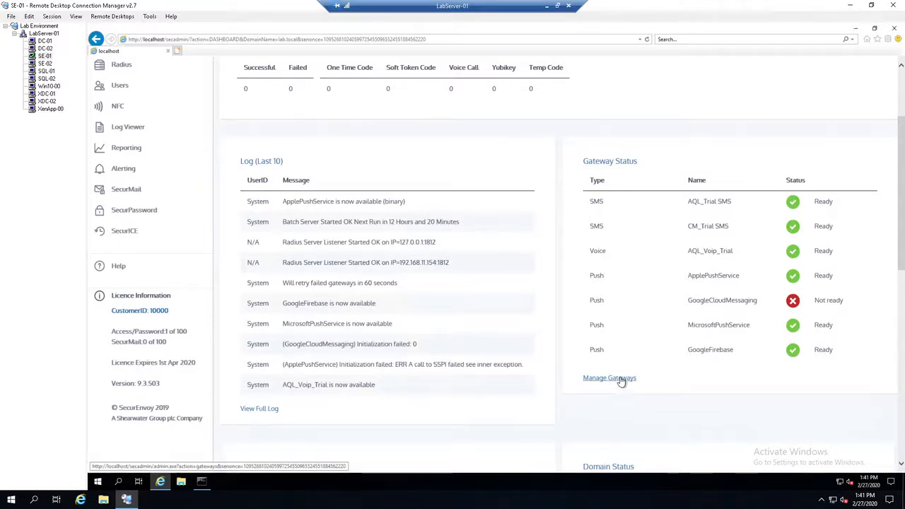
pyautogui.scroll(-3, 545, 276)
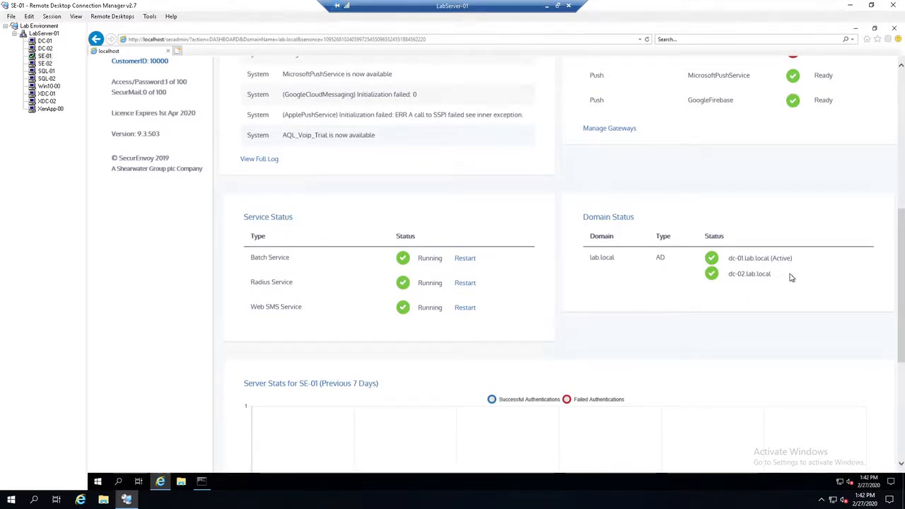
pyautogui.scroll(-3, 596, 252)
pyautogui.scroll(-1, 551, 251)
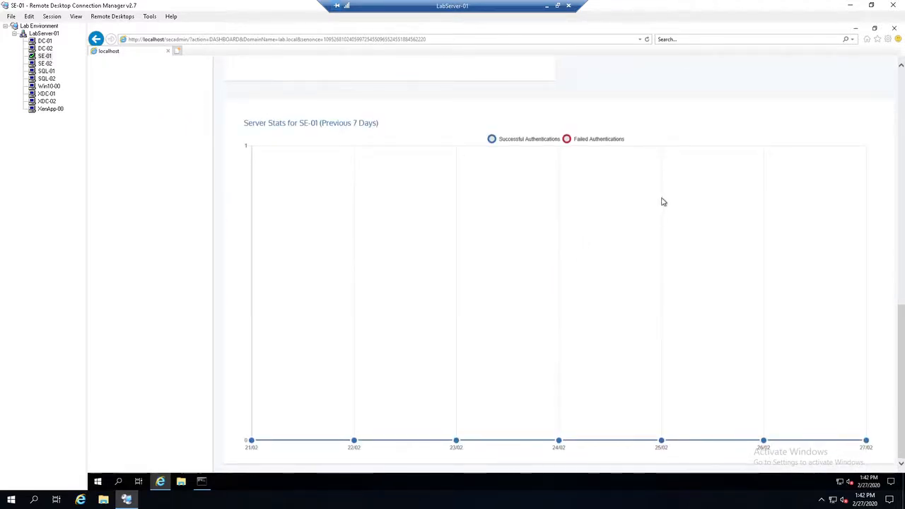
# Step: Show the dashboard stats for the last 30 days and examine the SE-01 server stats chart
pyautogui.scroll(6, 663, 200)
pyautogui.click(842, 110)
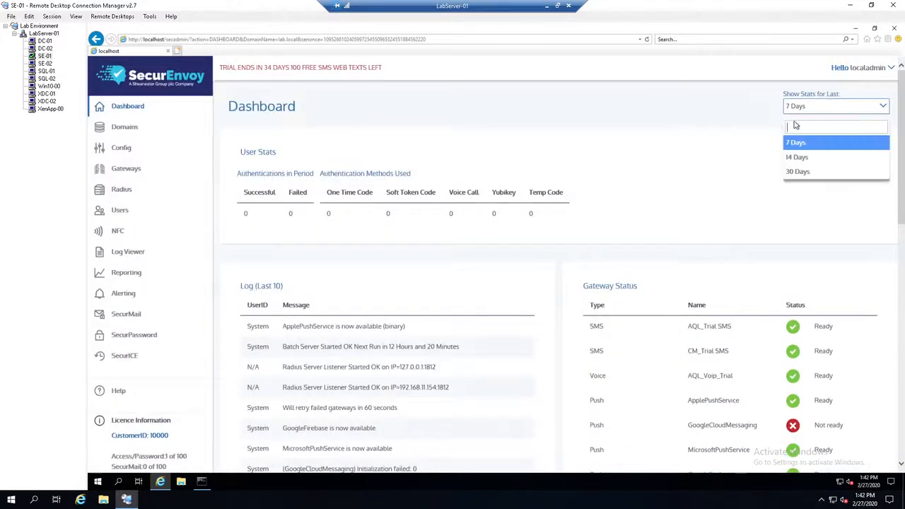
pyautogui.click(800, 177)
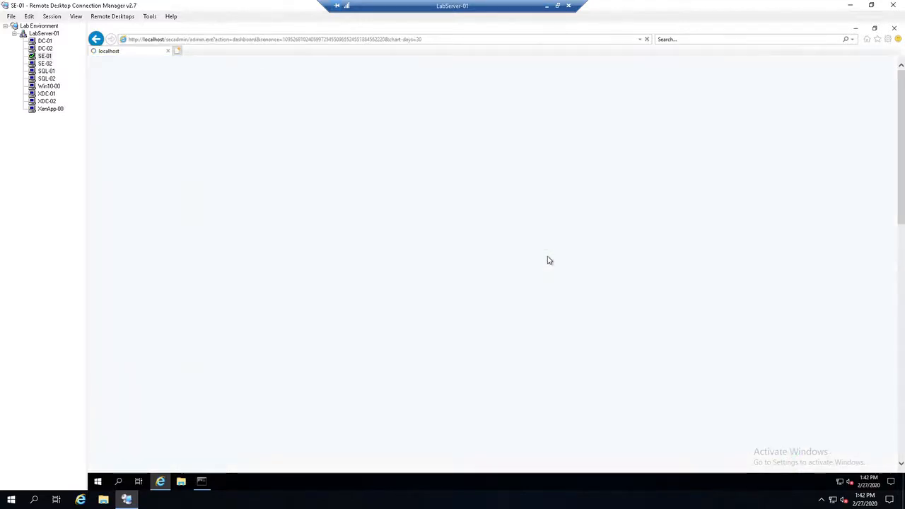
pyautogui.scroll(-5, 549, 258)
pyautogui.scroll(-1, 555, 251)
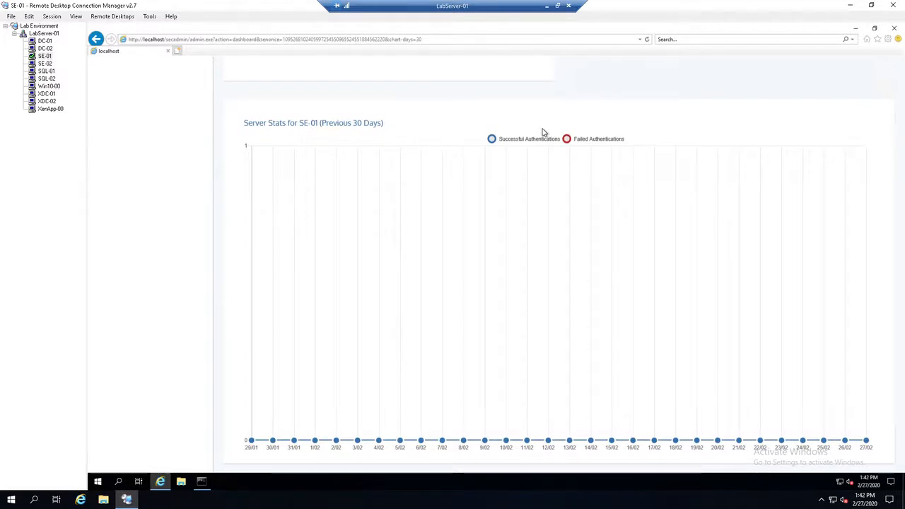
pyautogui.scroll(4, 561, 166)
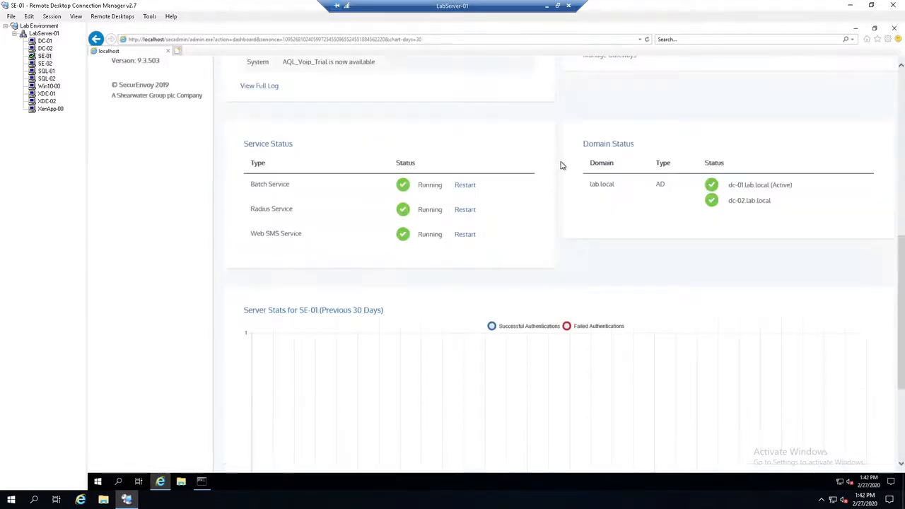
pyautogui.scroll(8, 559, 165)
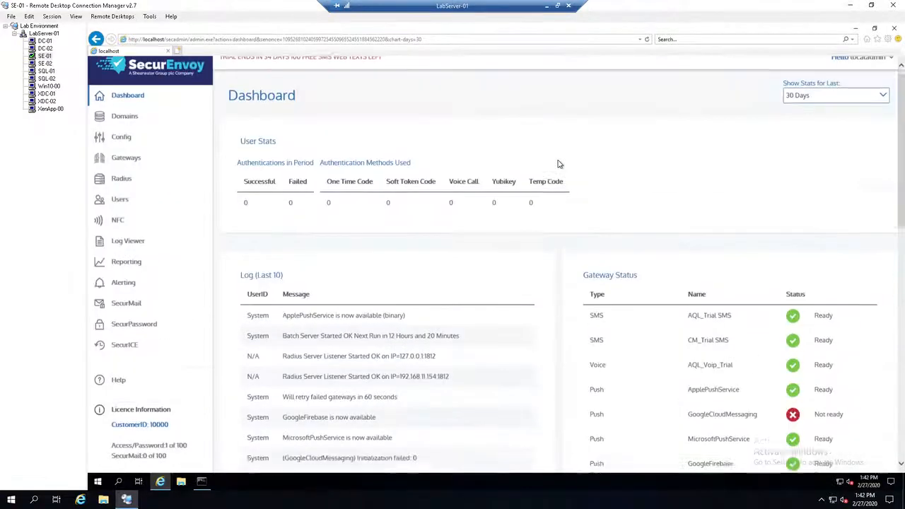